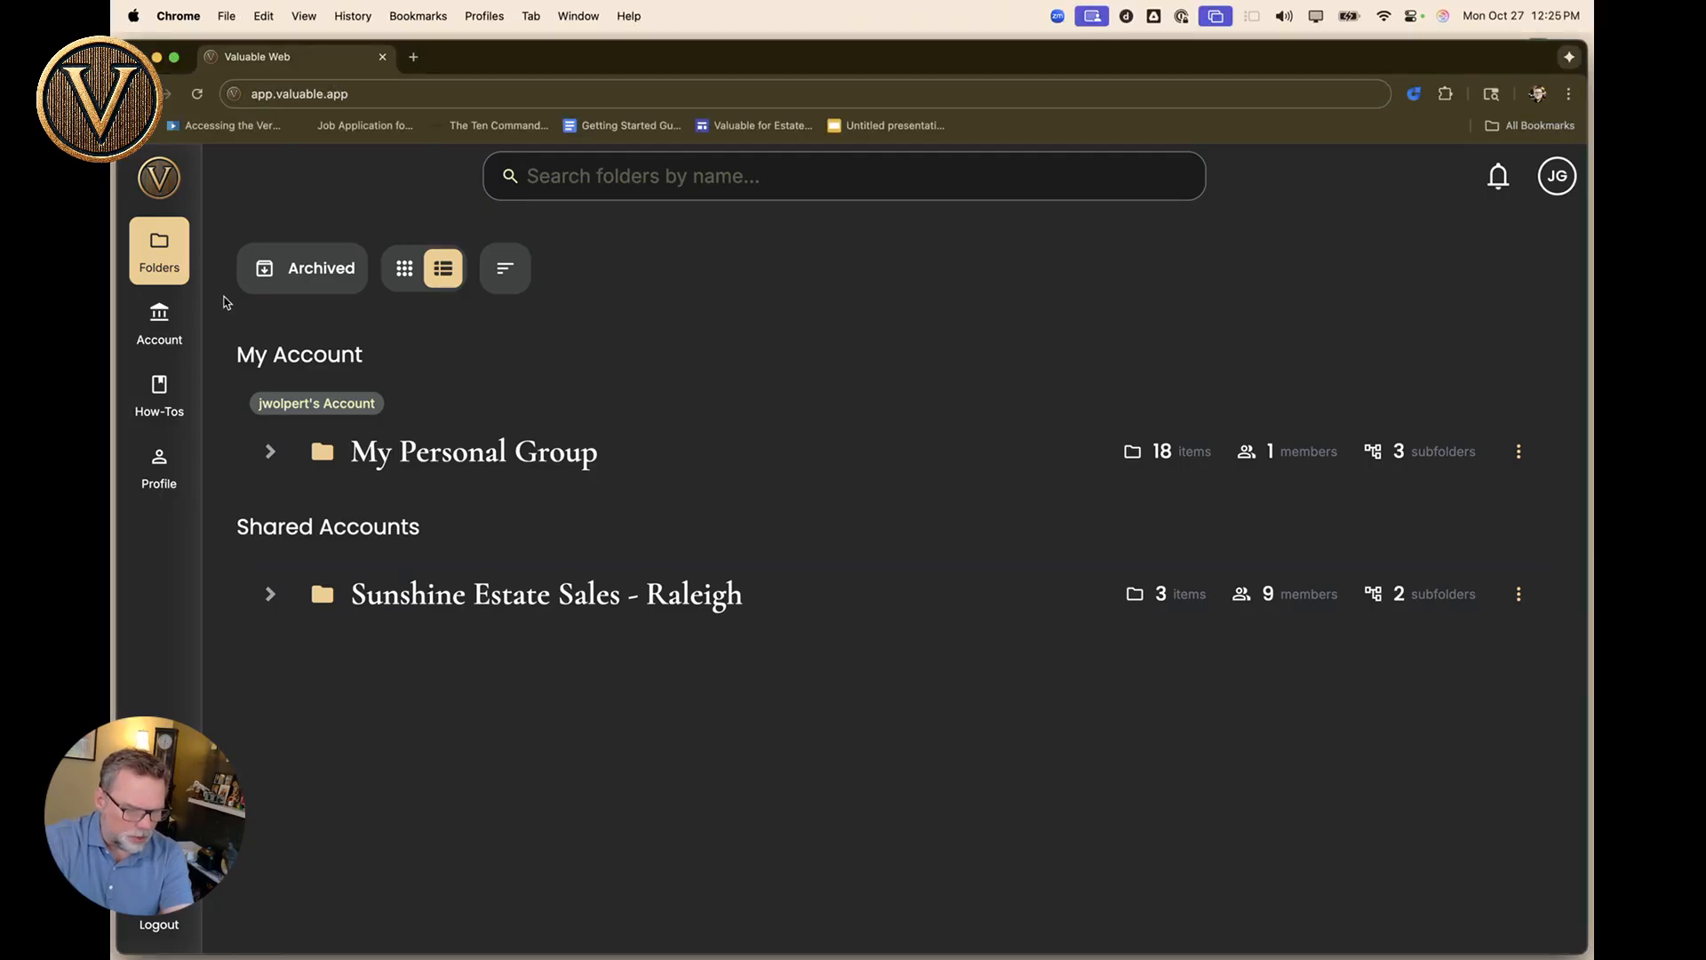
Peek into the Raleigh folder, return to all folders, and expand Sunshine Estate Sales and Sale Events.
left_click(156, 253)
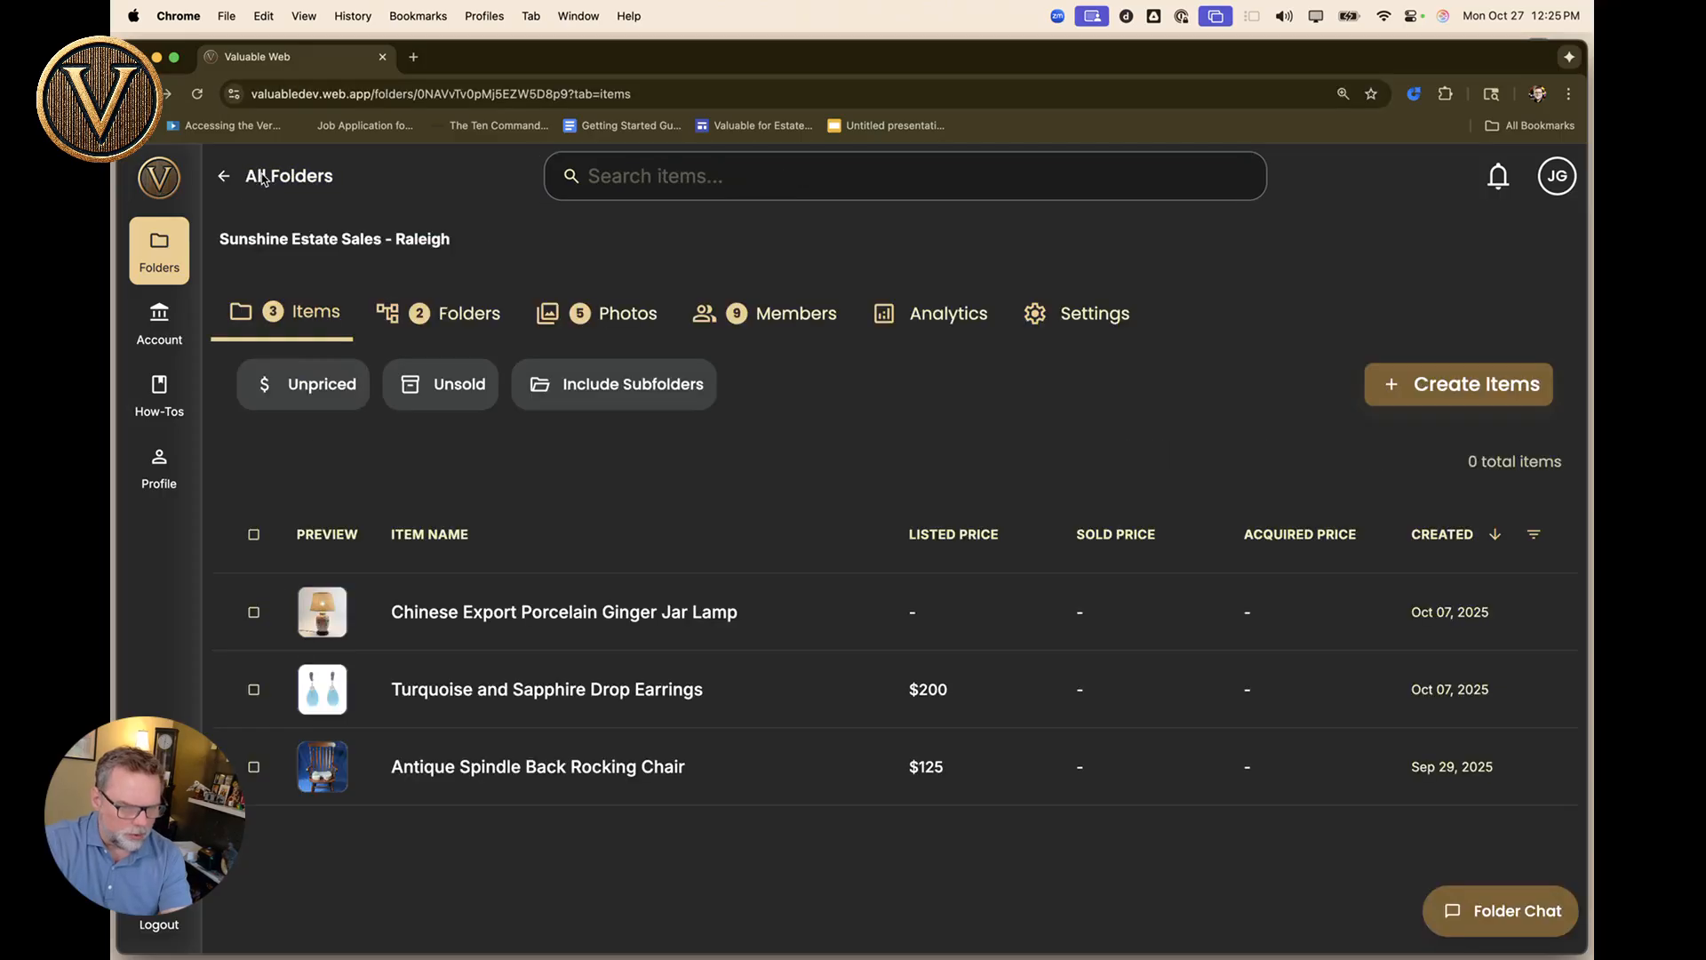
left_click(262, 178)
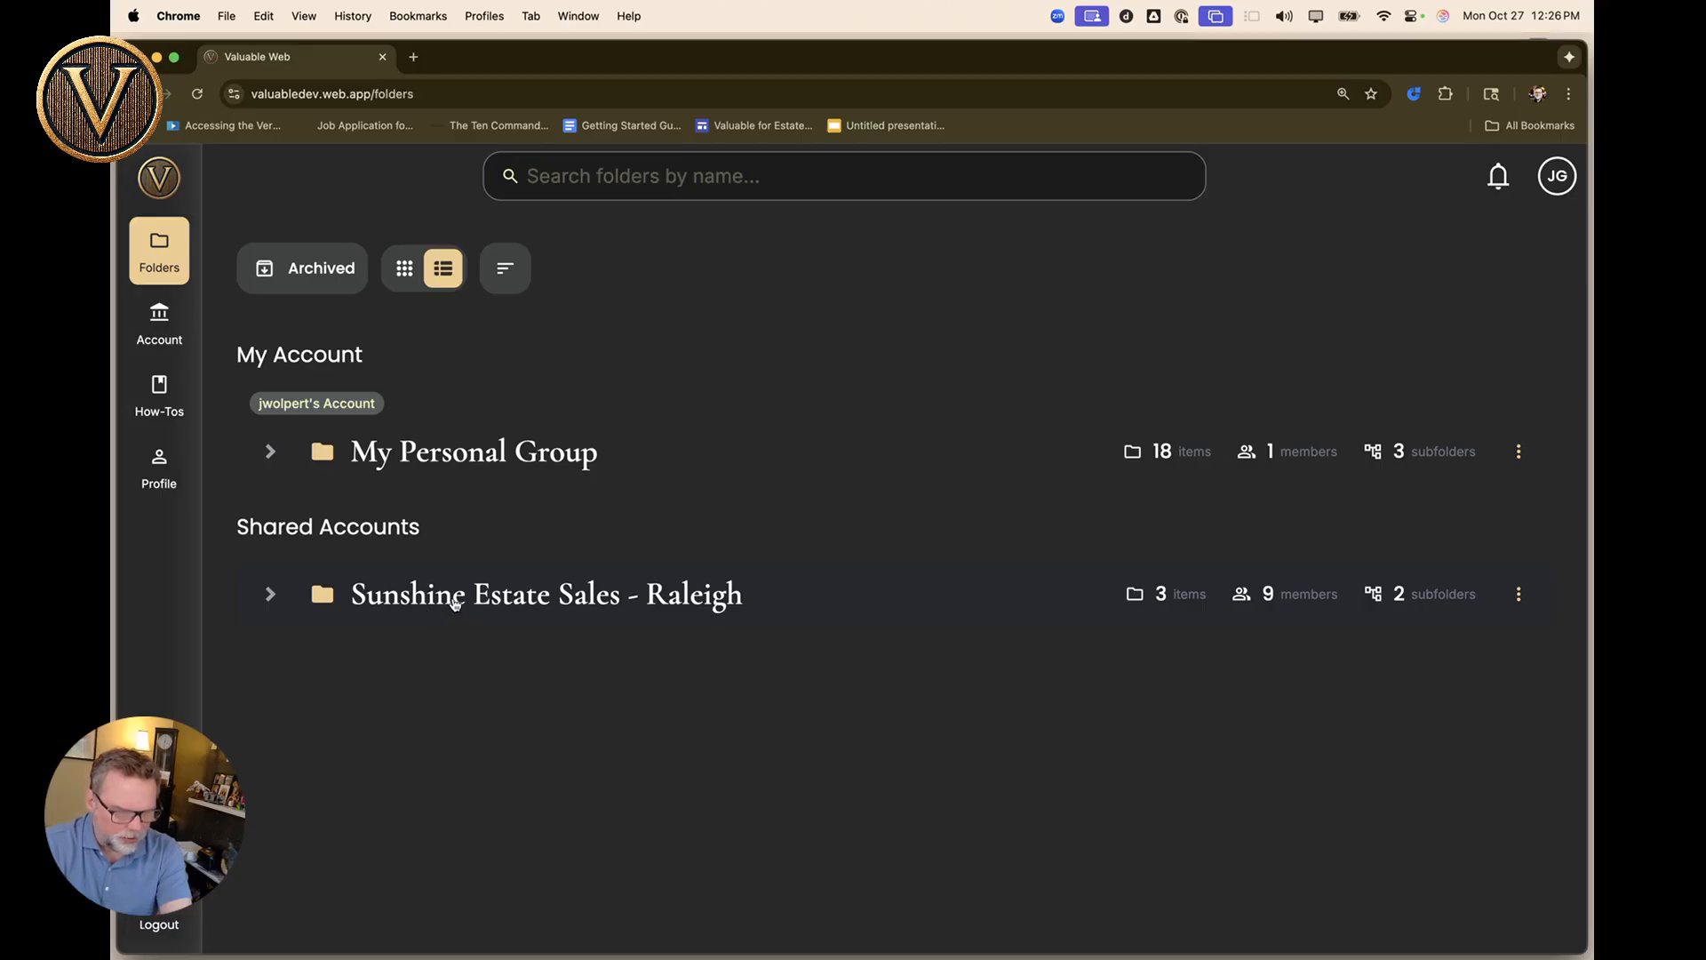
left_click(271, 595)
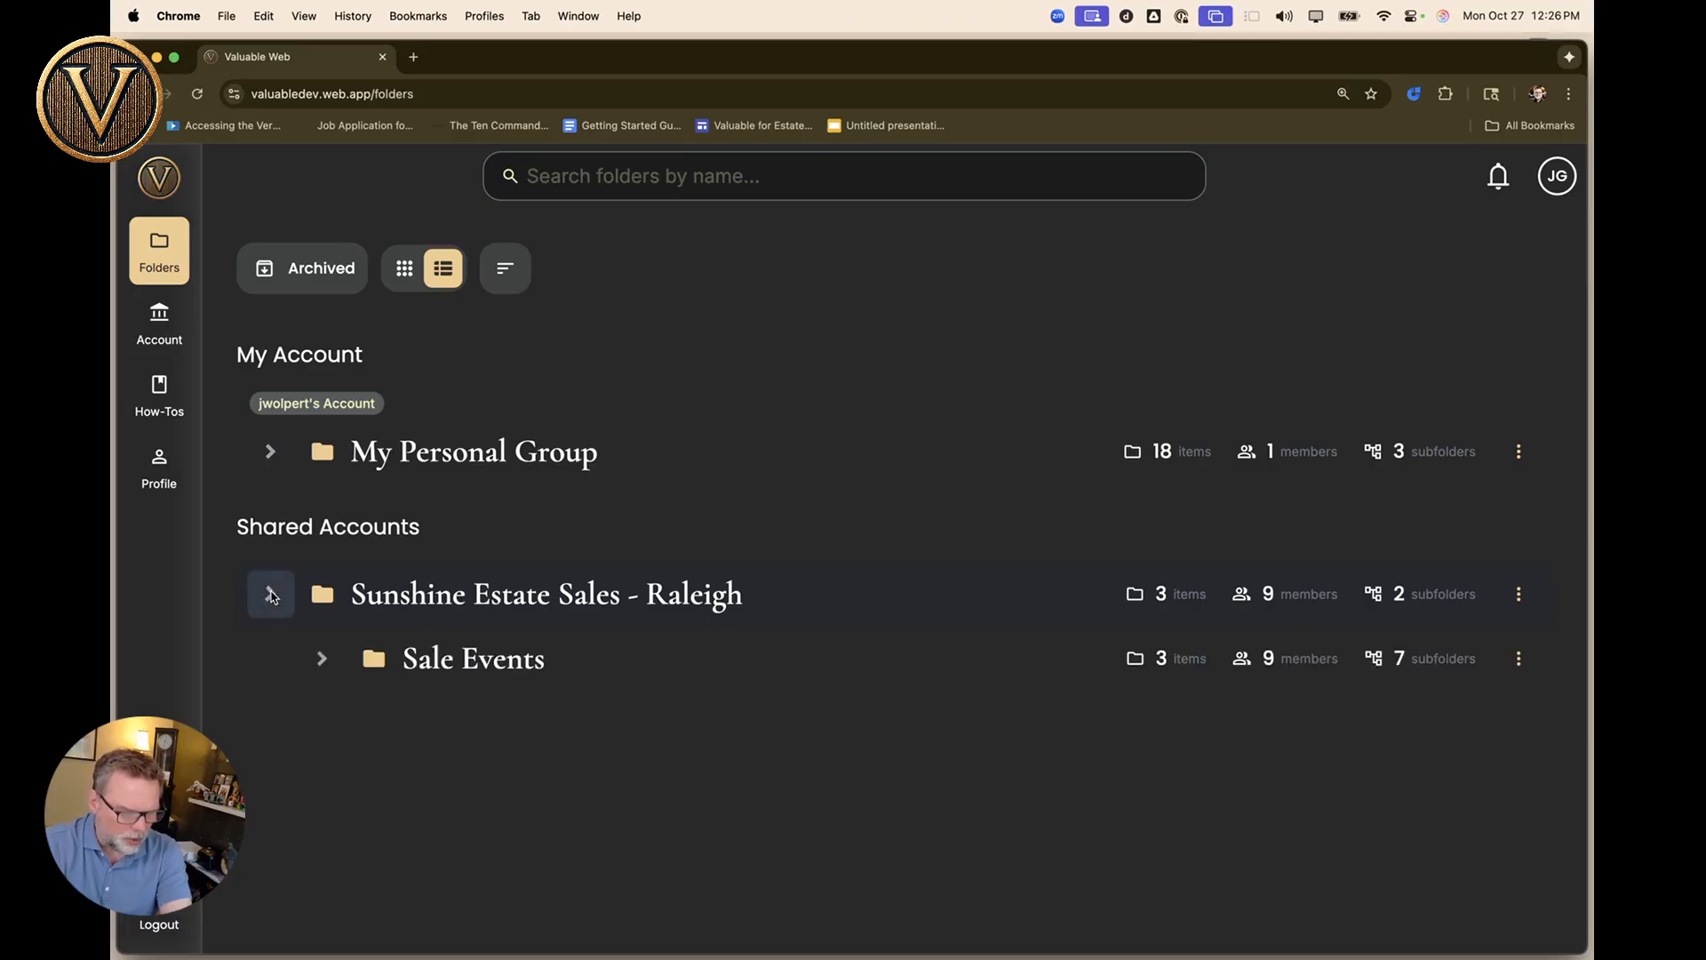
left_click(322, 662)
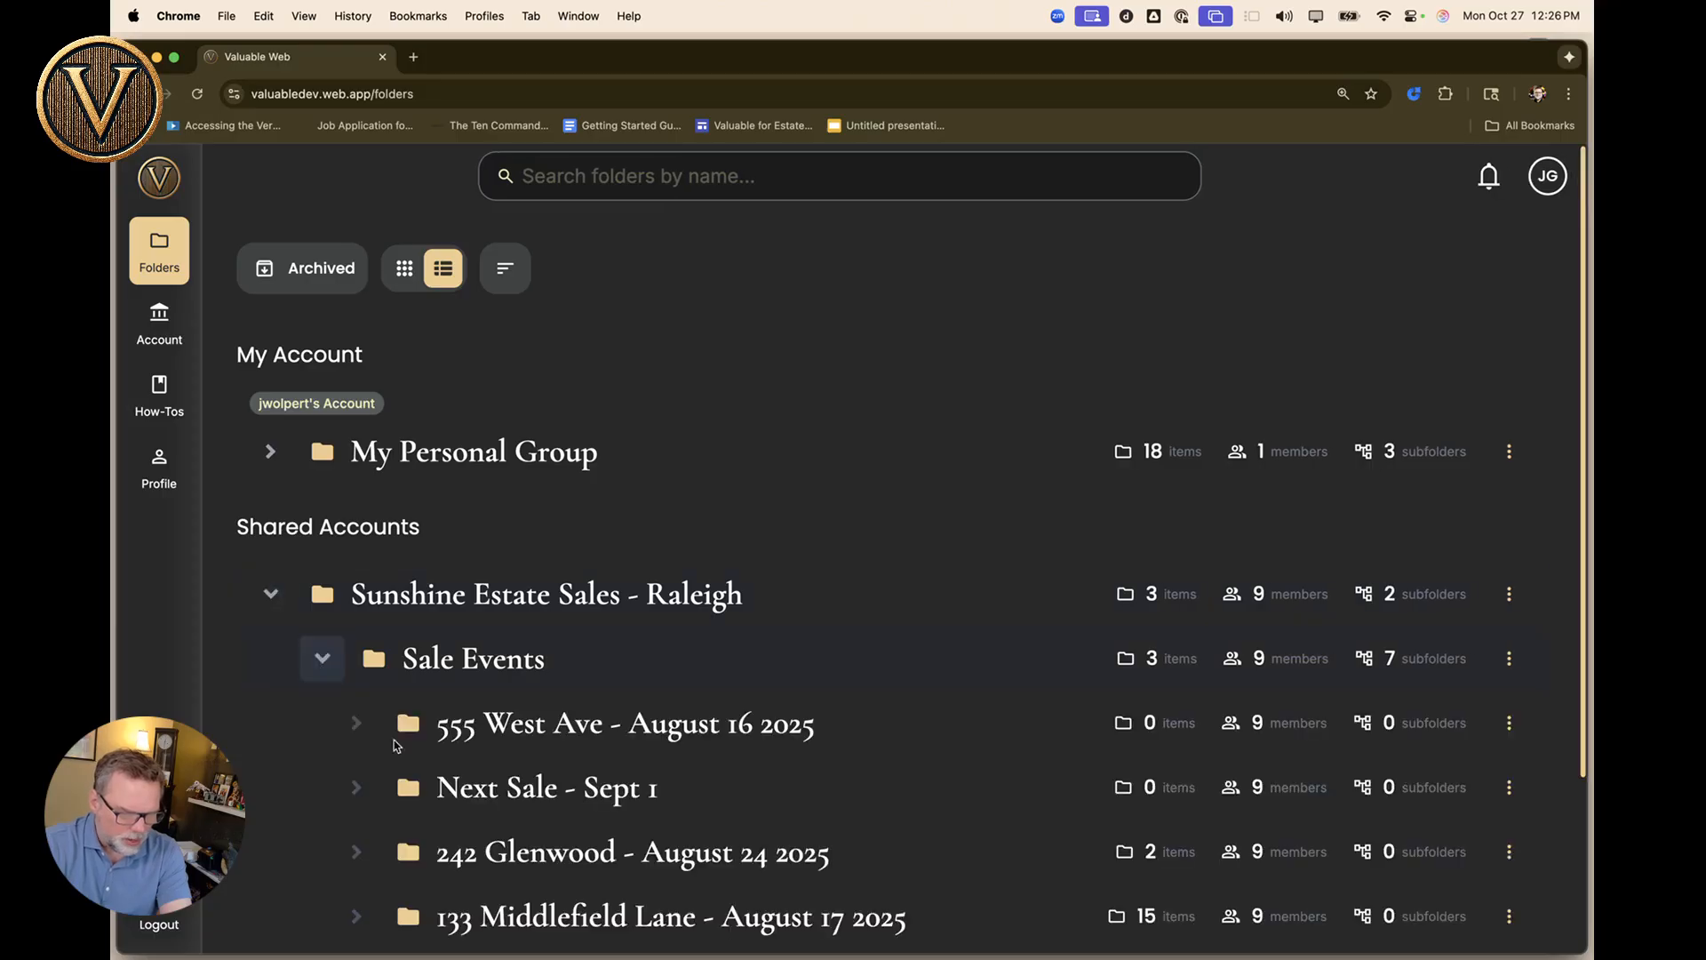
scroll(412, 772, "down", 3)
scroll(412, 771, "up", 3)
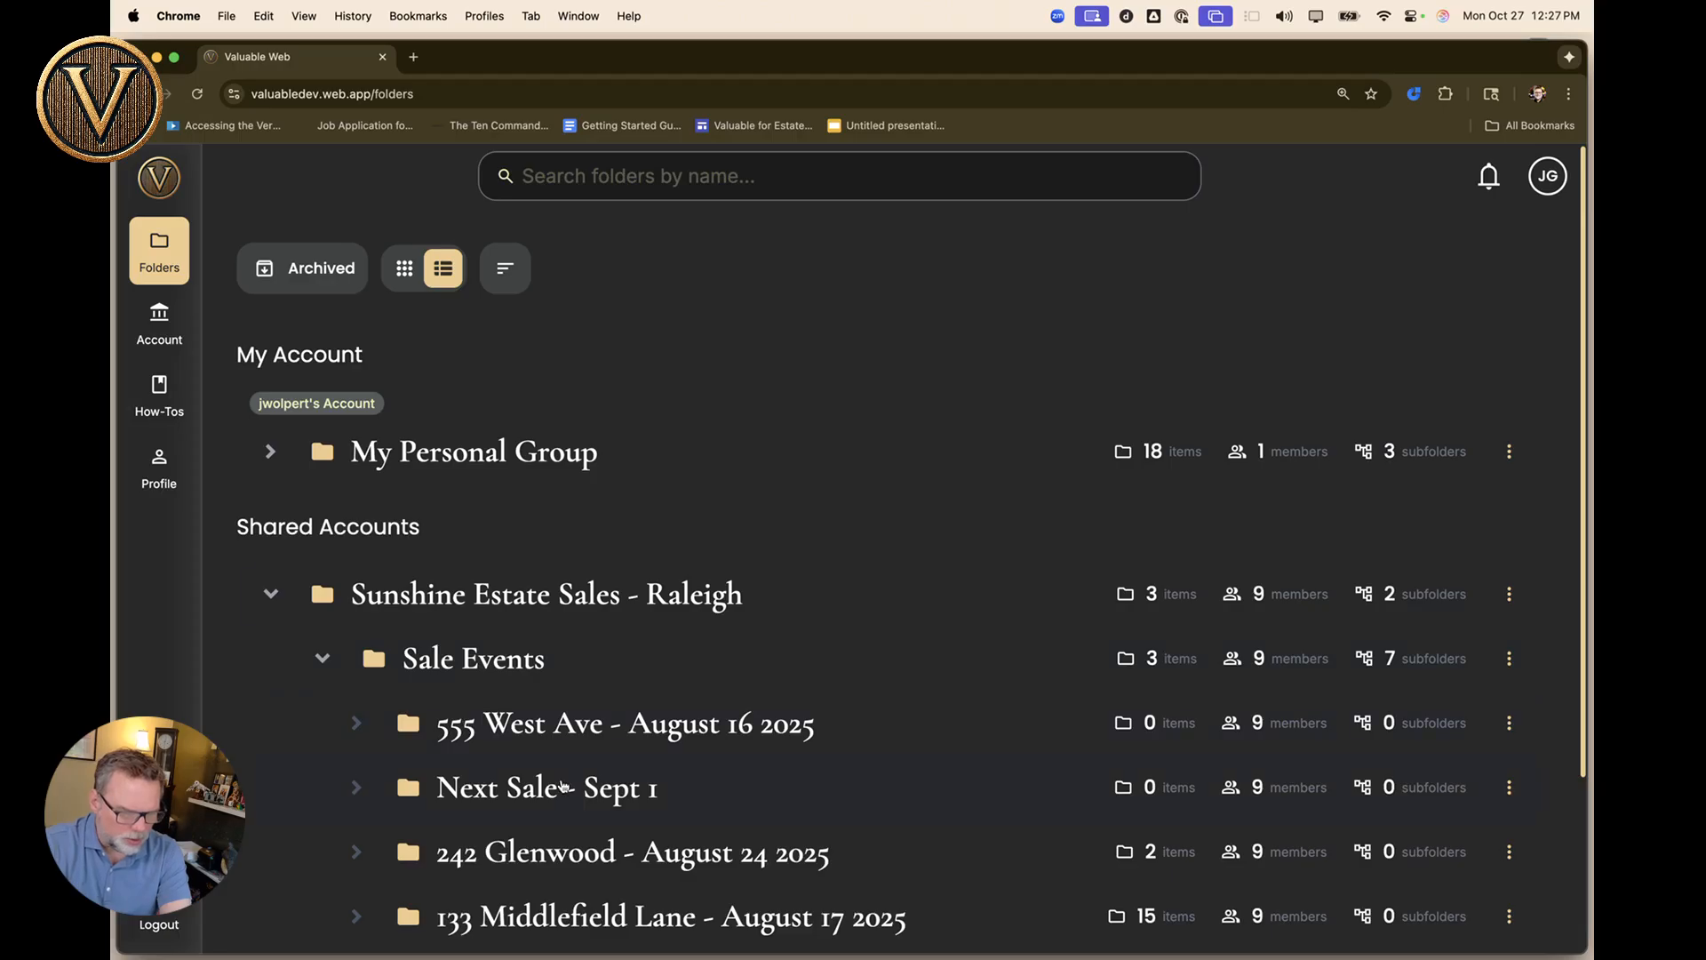
scroll(562, 786, "down", 2)
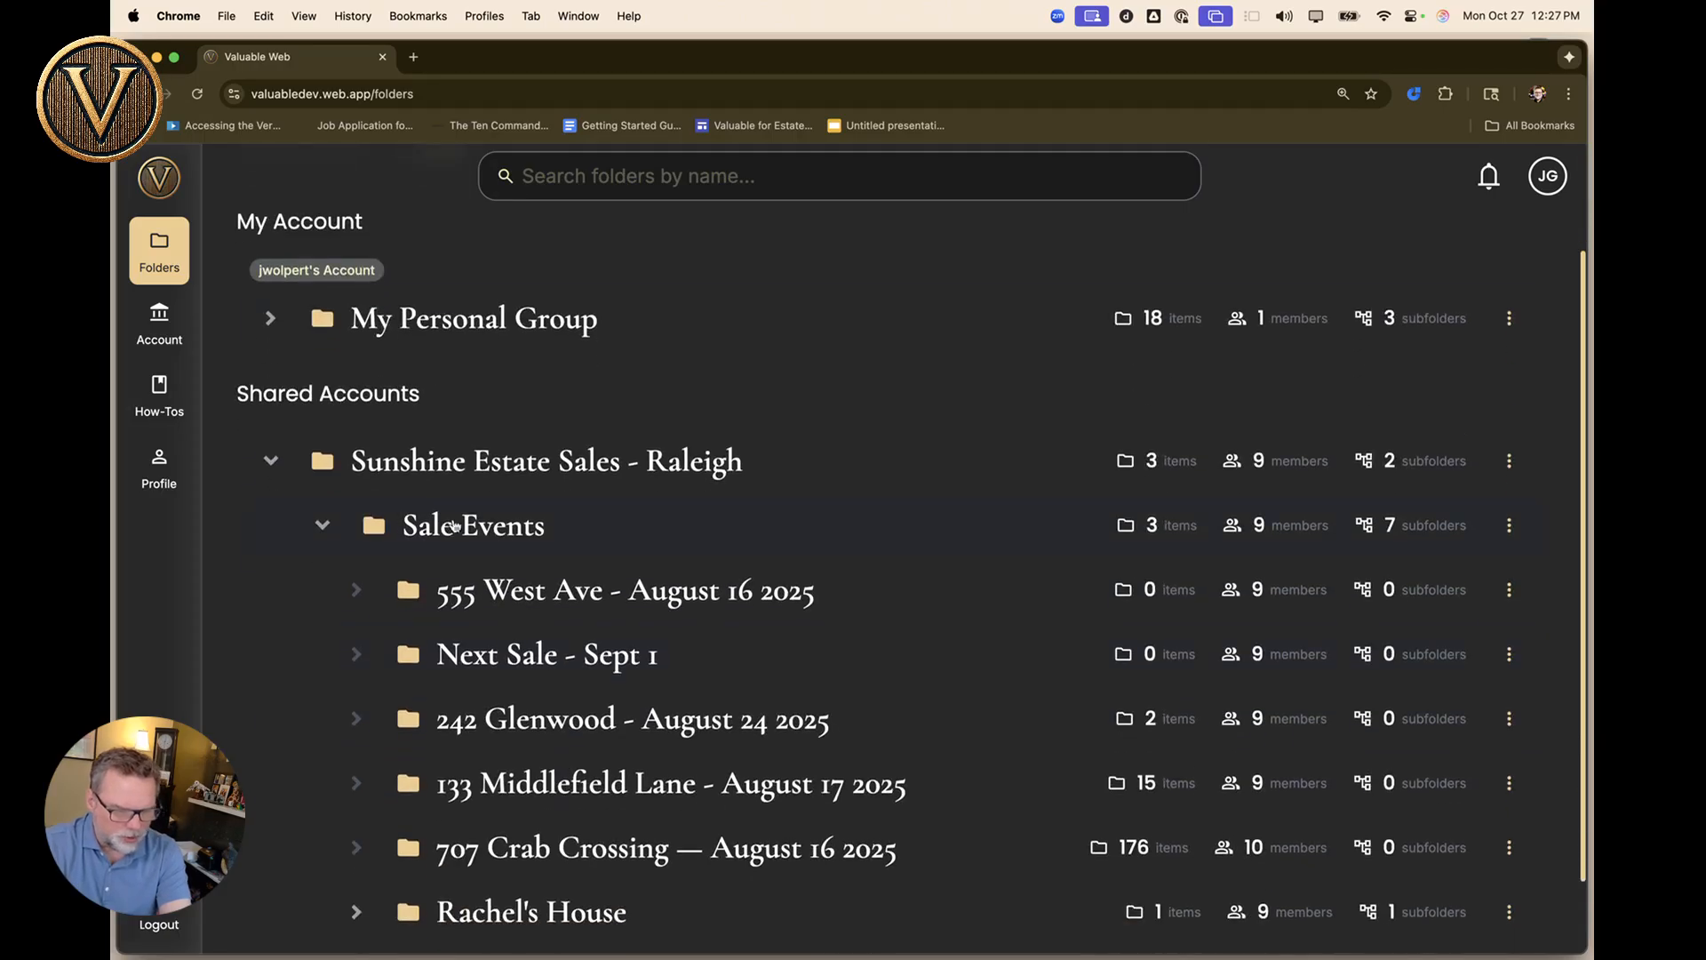
scroll(511, 685, "down", 2)
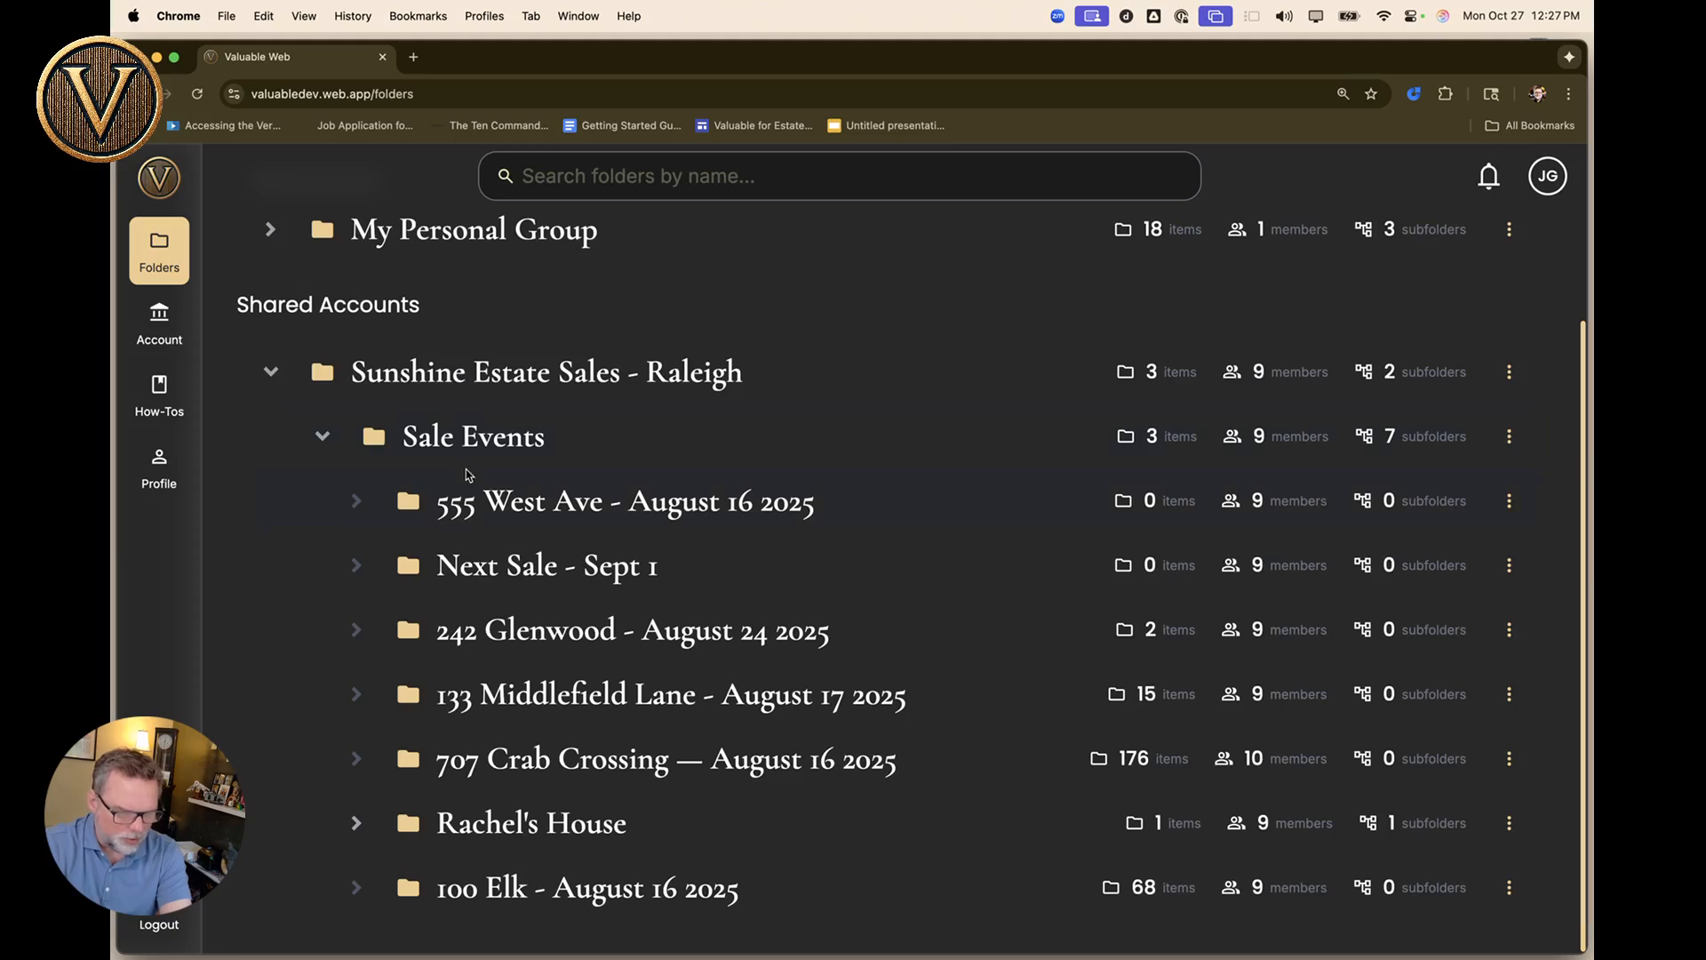
Expand Rachel's House to reveal Living Room, then open Sunshine Estate Sales - Raleigh.
left_click(357, 823)
scroll(357, 782, "down", 1)
left_click(356, 760)
left_click(355, 823)
scroll(364, 831, "down", 1)
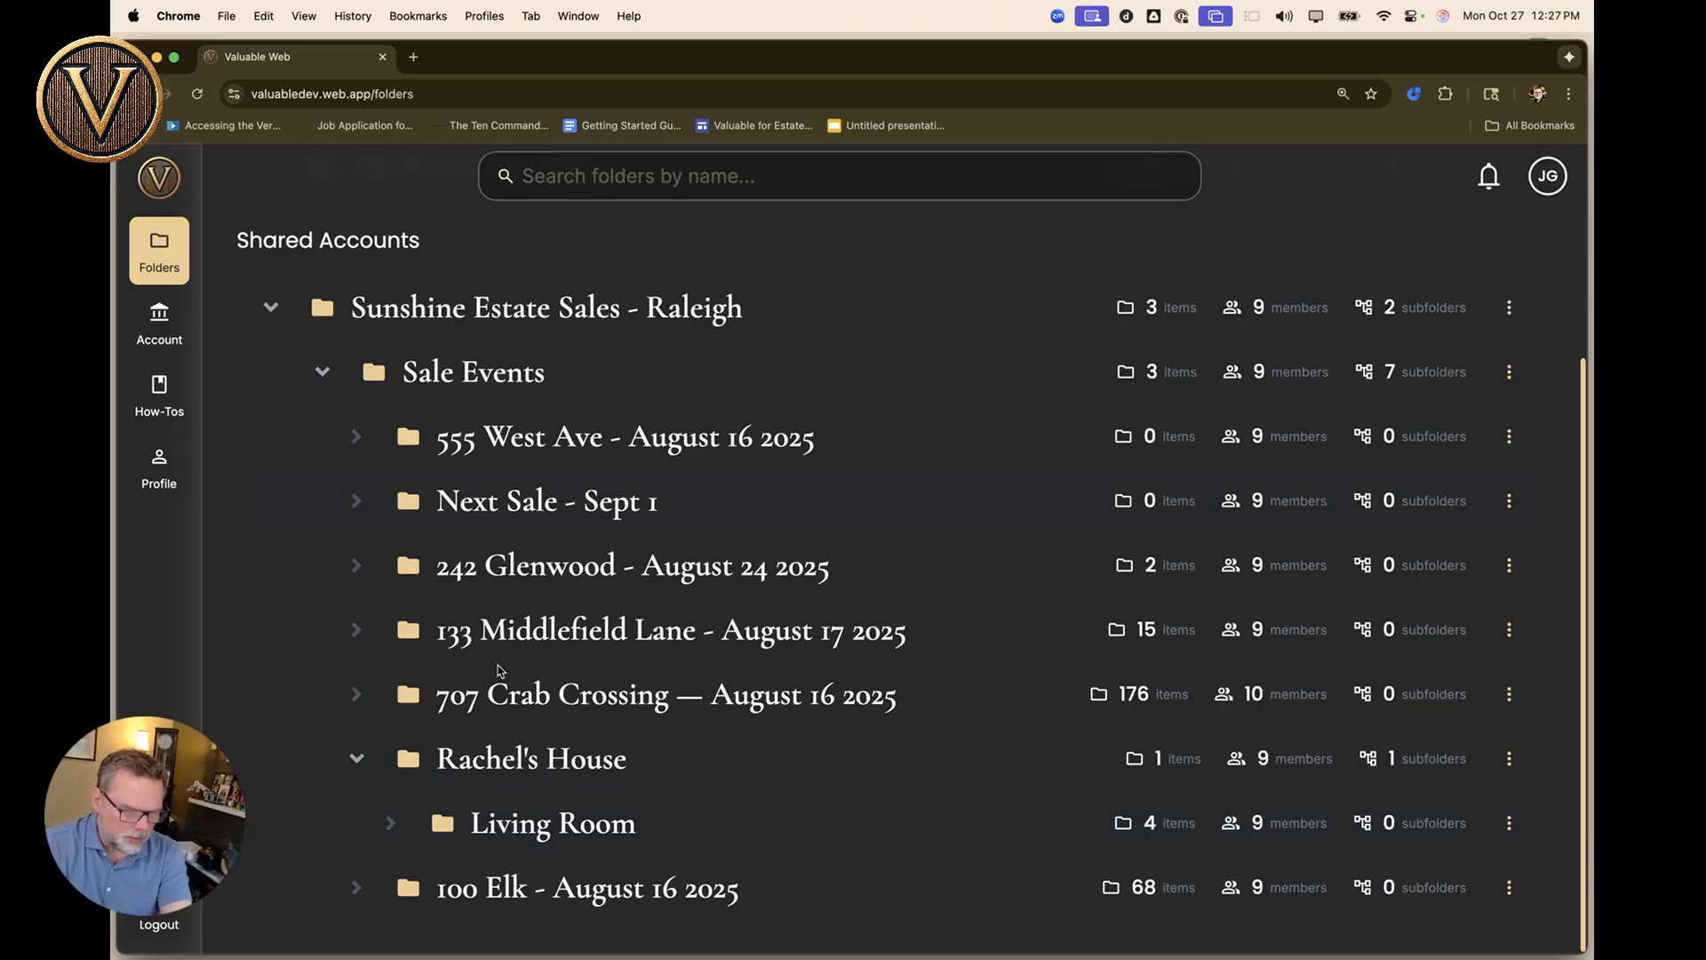
scroll(511, 291, "up", 5)
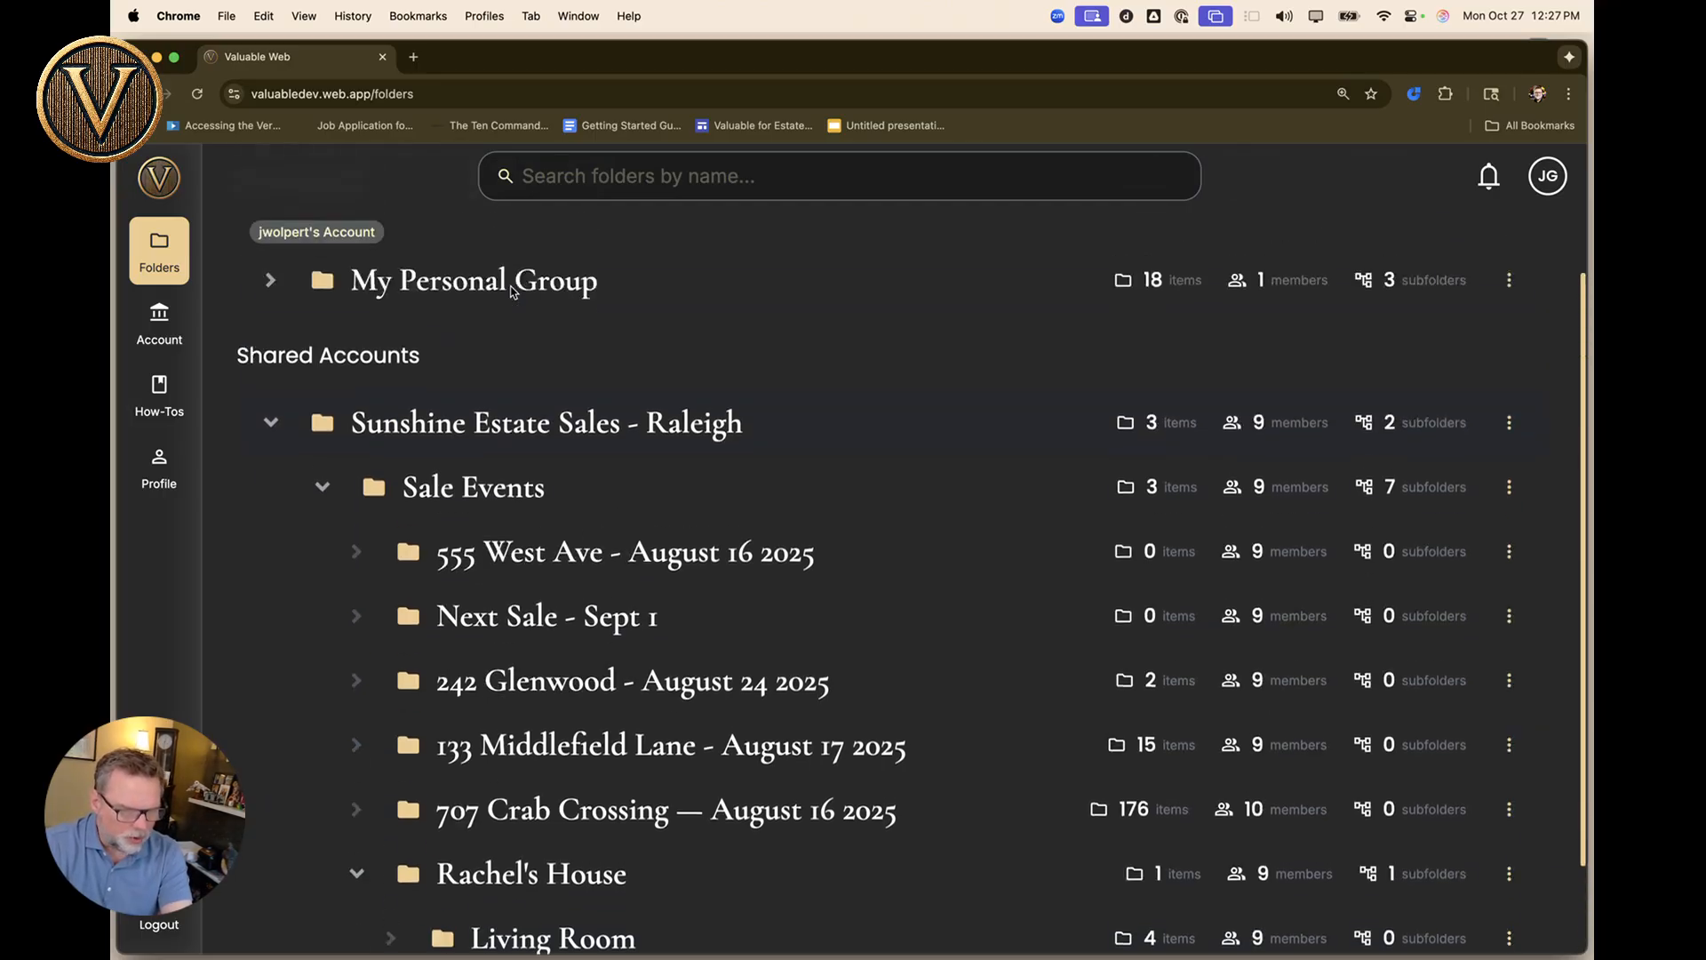
scroll(511, 289, "down", 5)
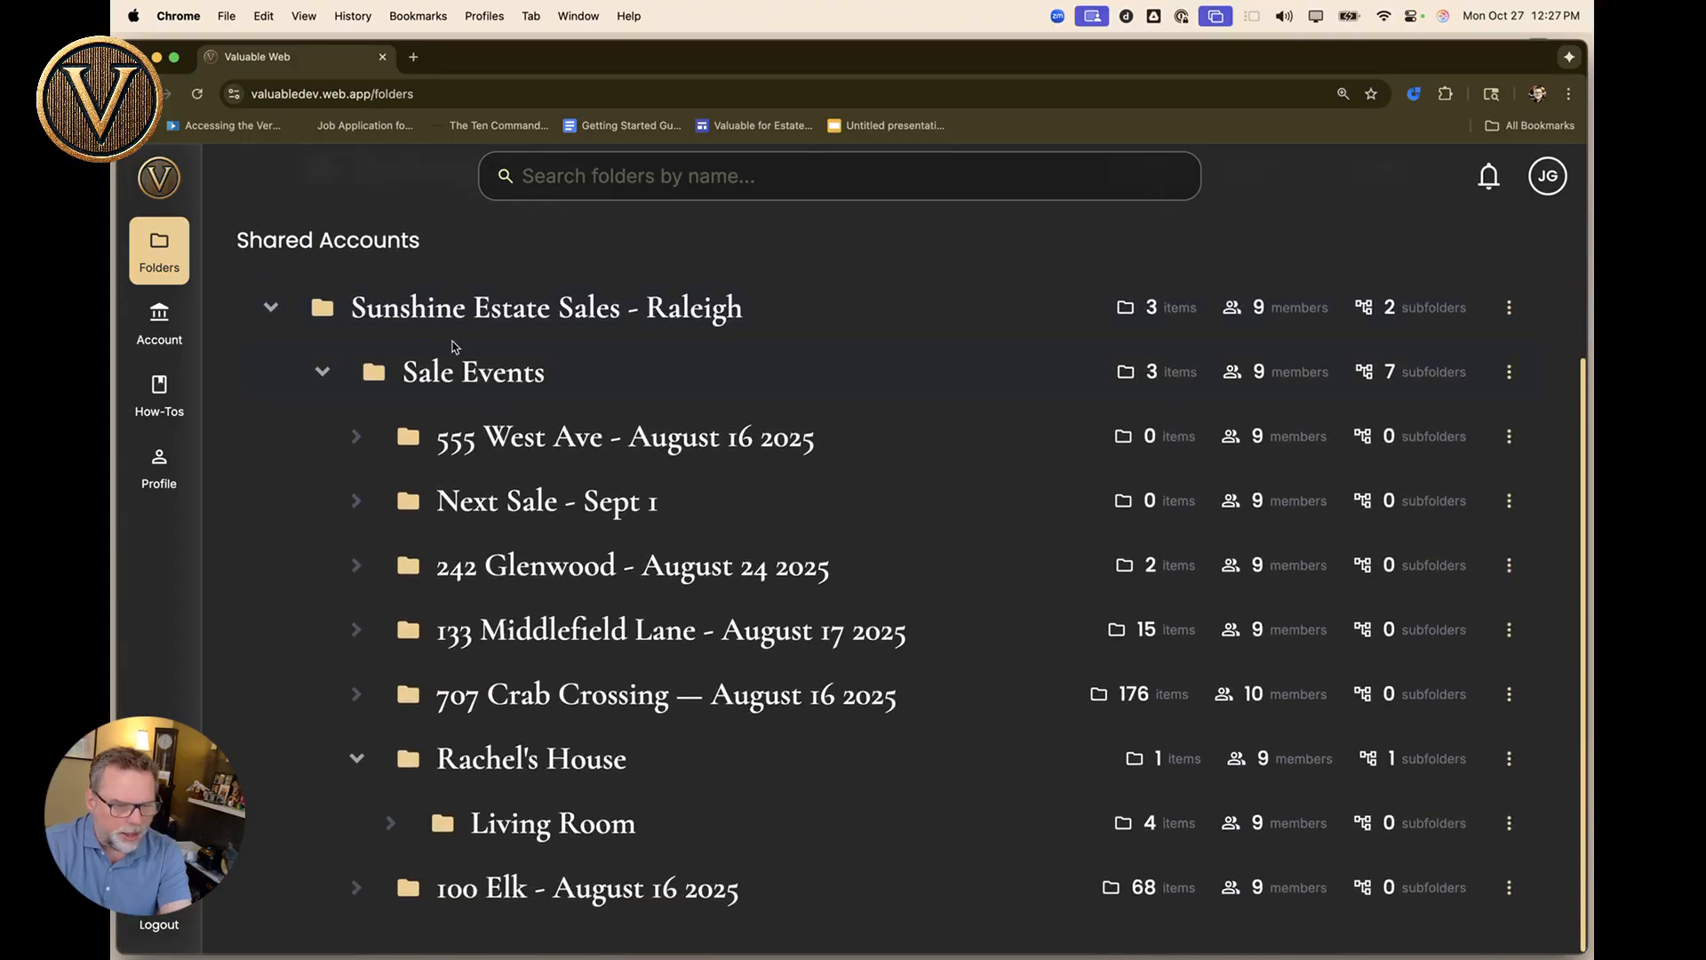
left_click(472, 311)
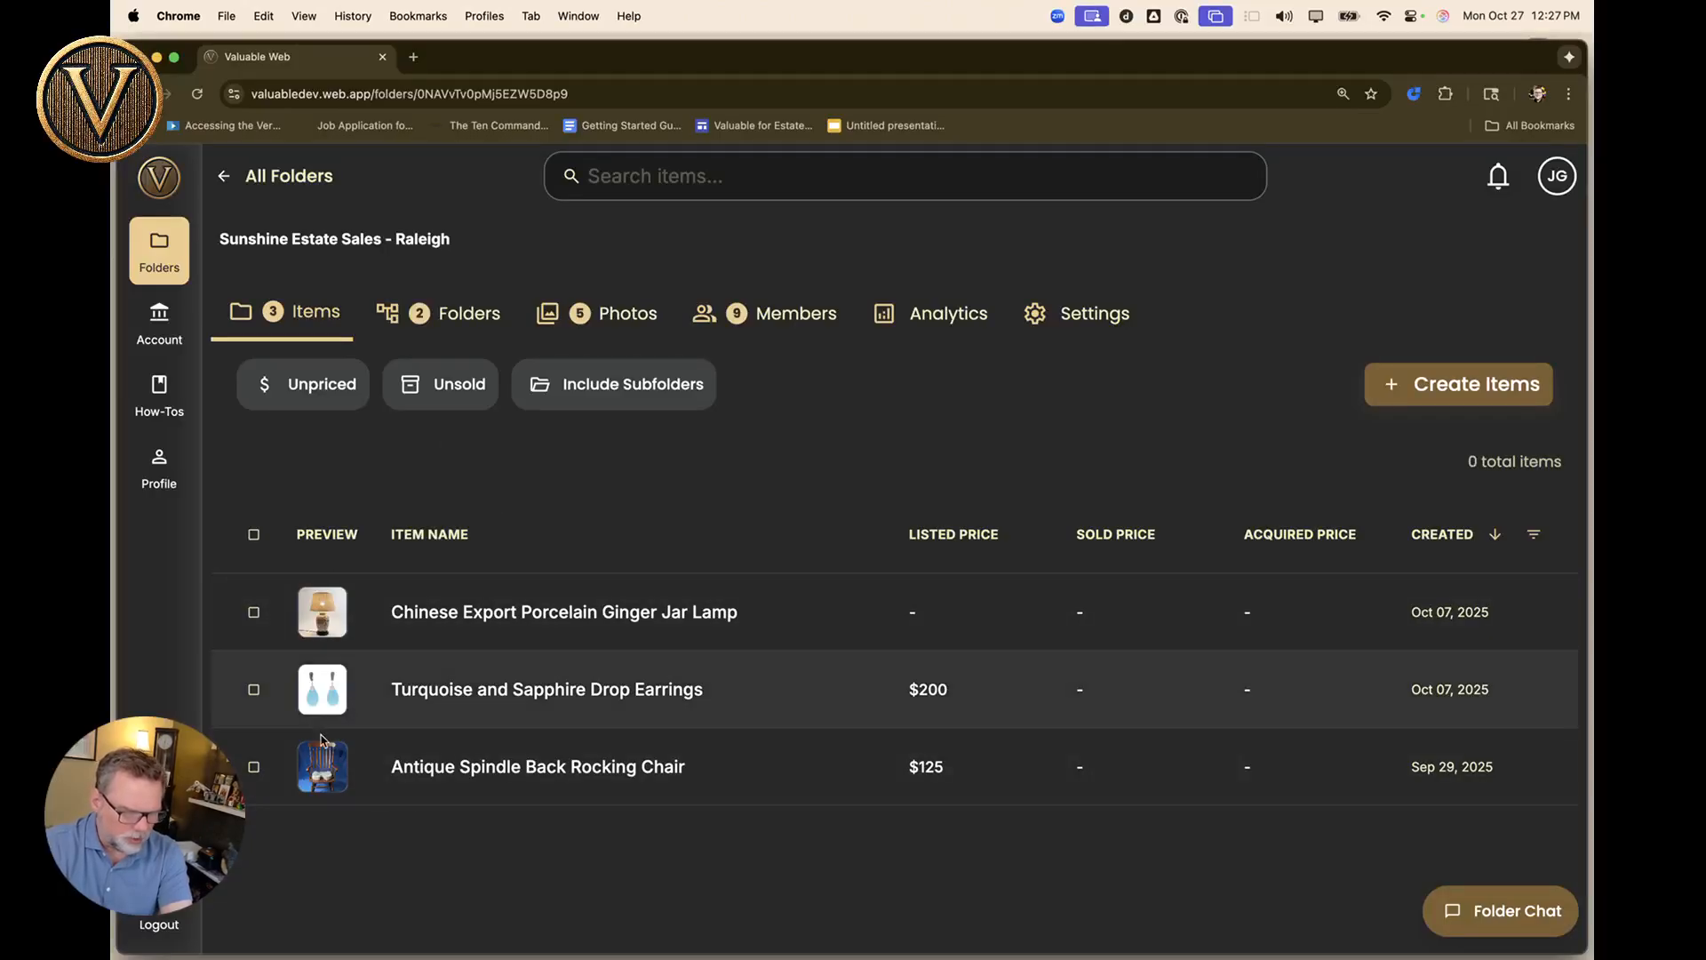
Clear the Unpriced Only filter and include subfolders to list all 272 items with their folders.
left_click(298, 389)
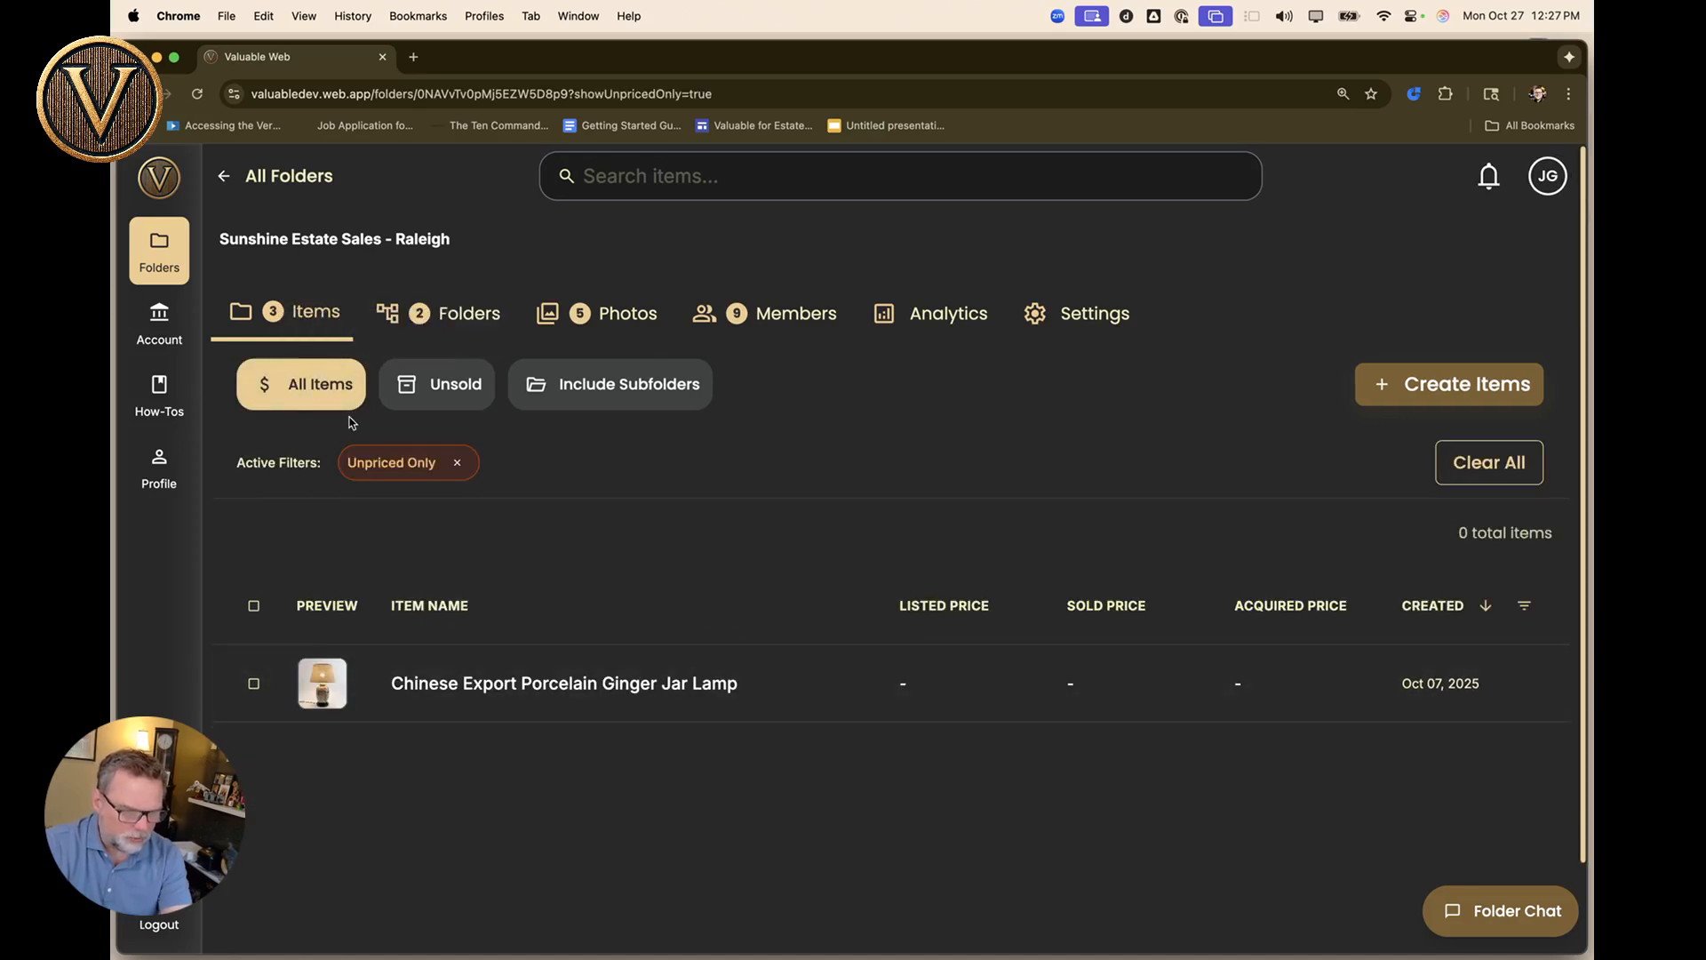
left_click(457, 463)
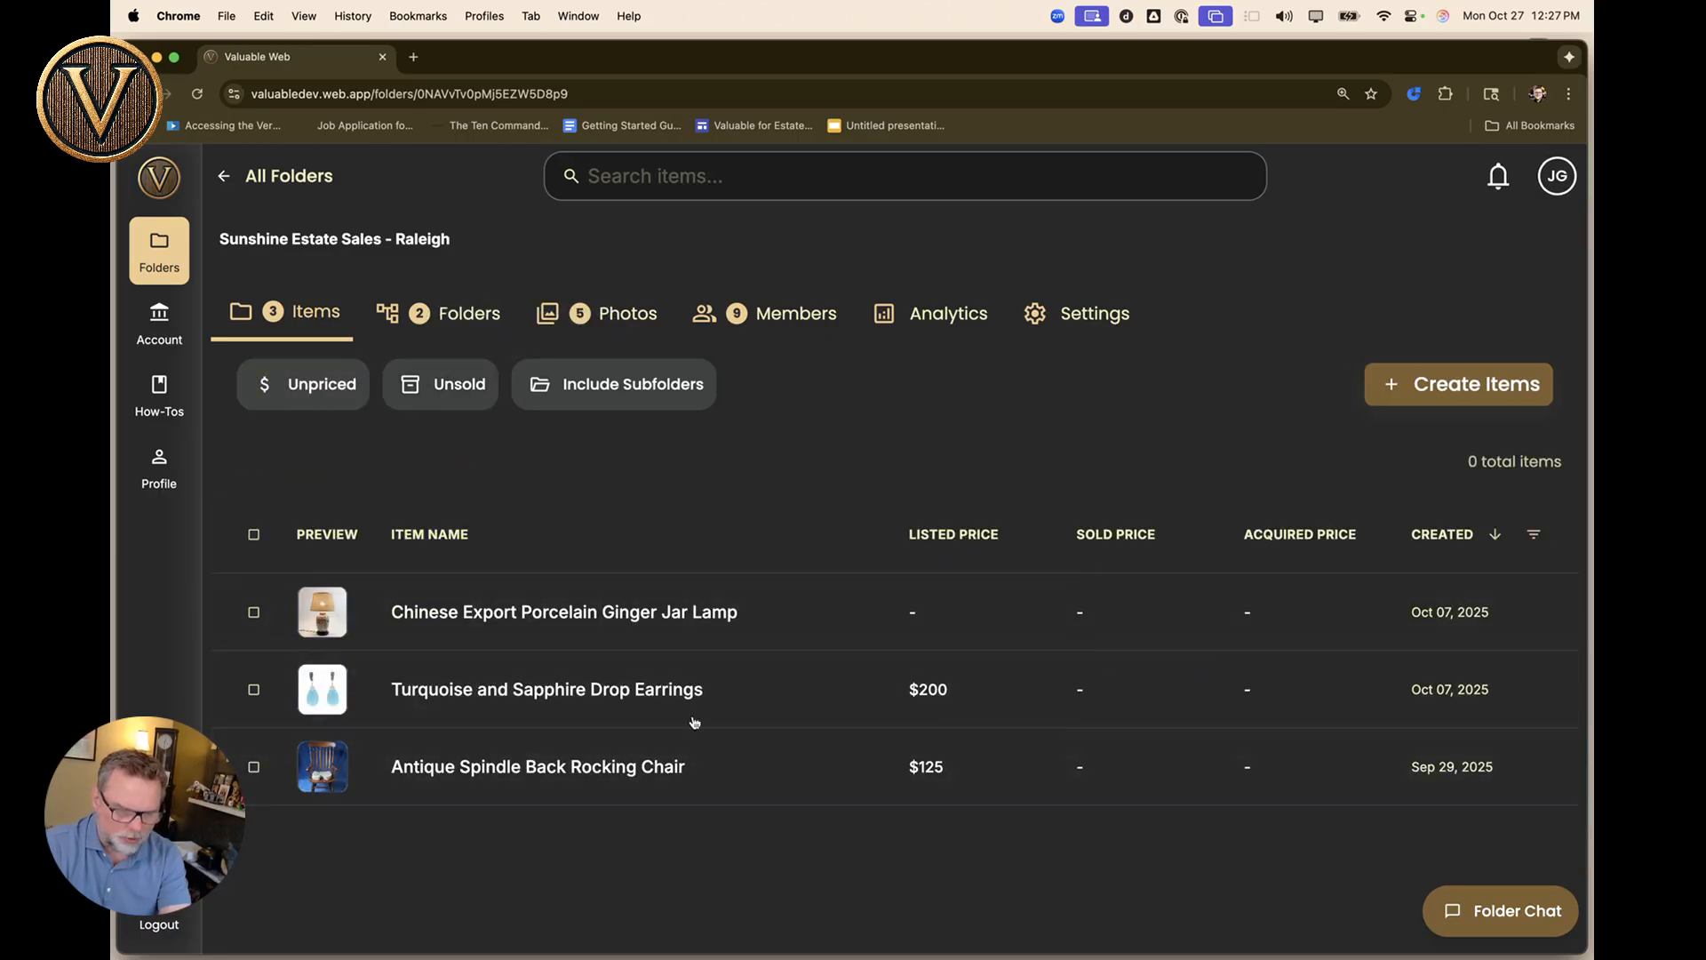
left_click(628, 392)
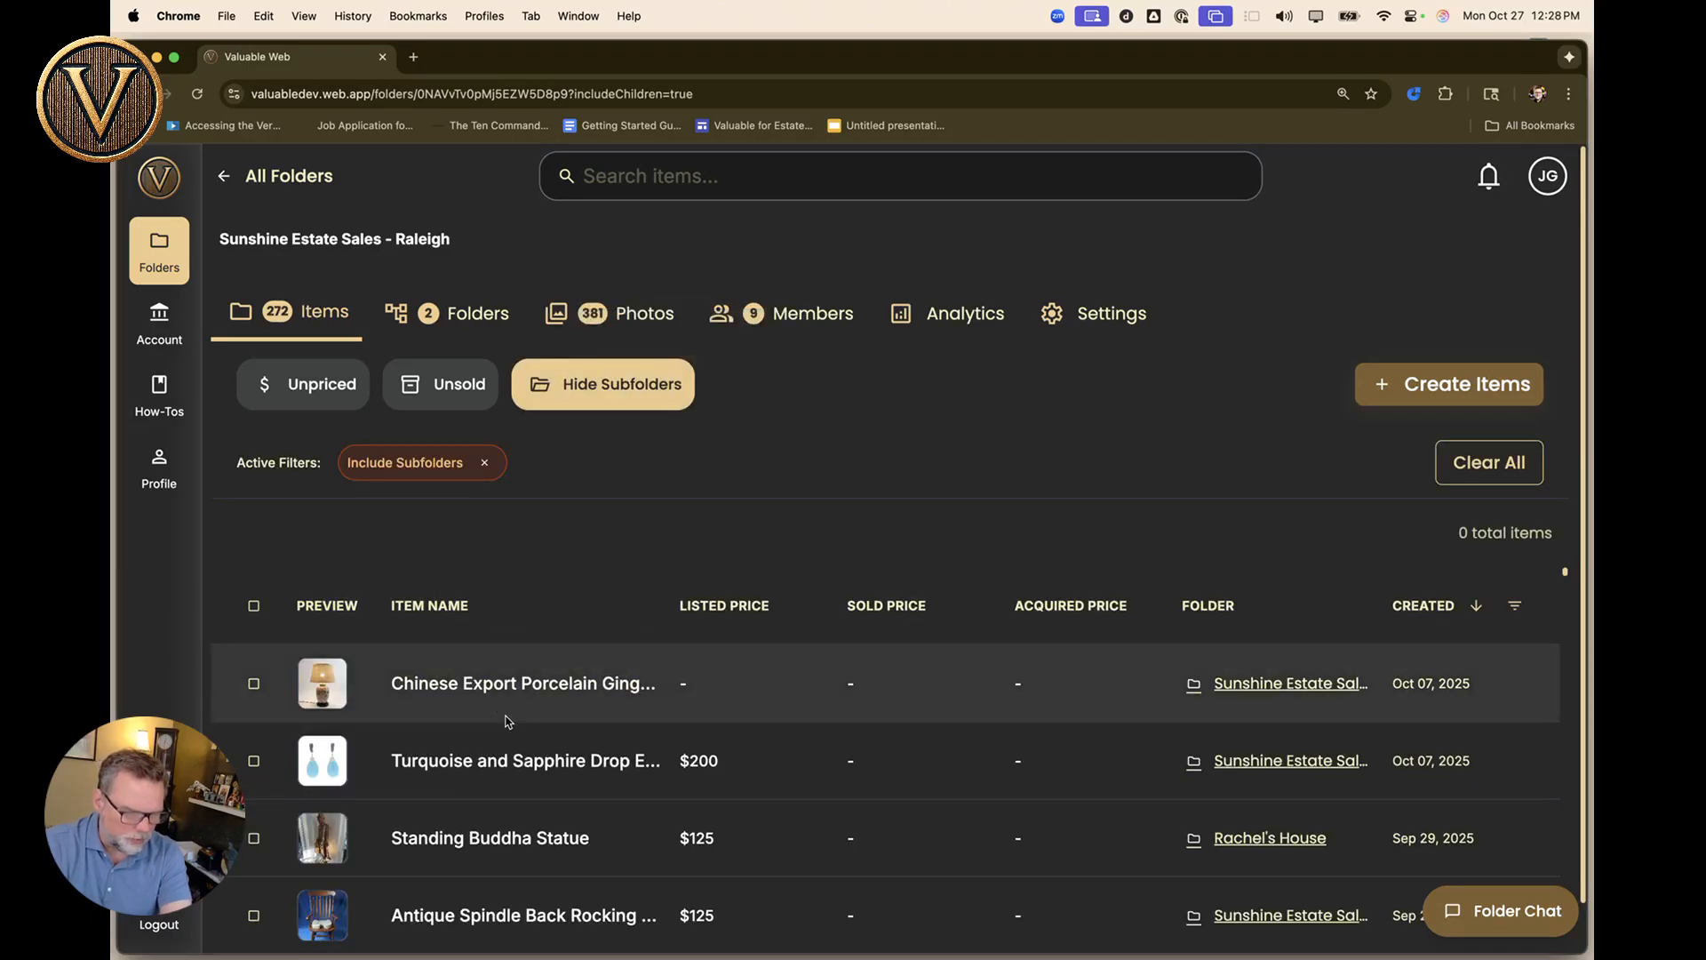
scroll(506, 715, "down", 5)
scroll(508, 720, "down", 15)
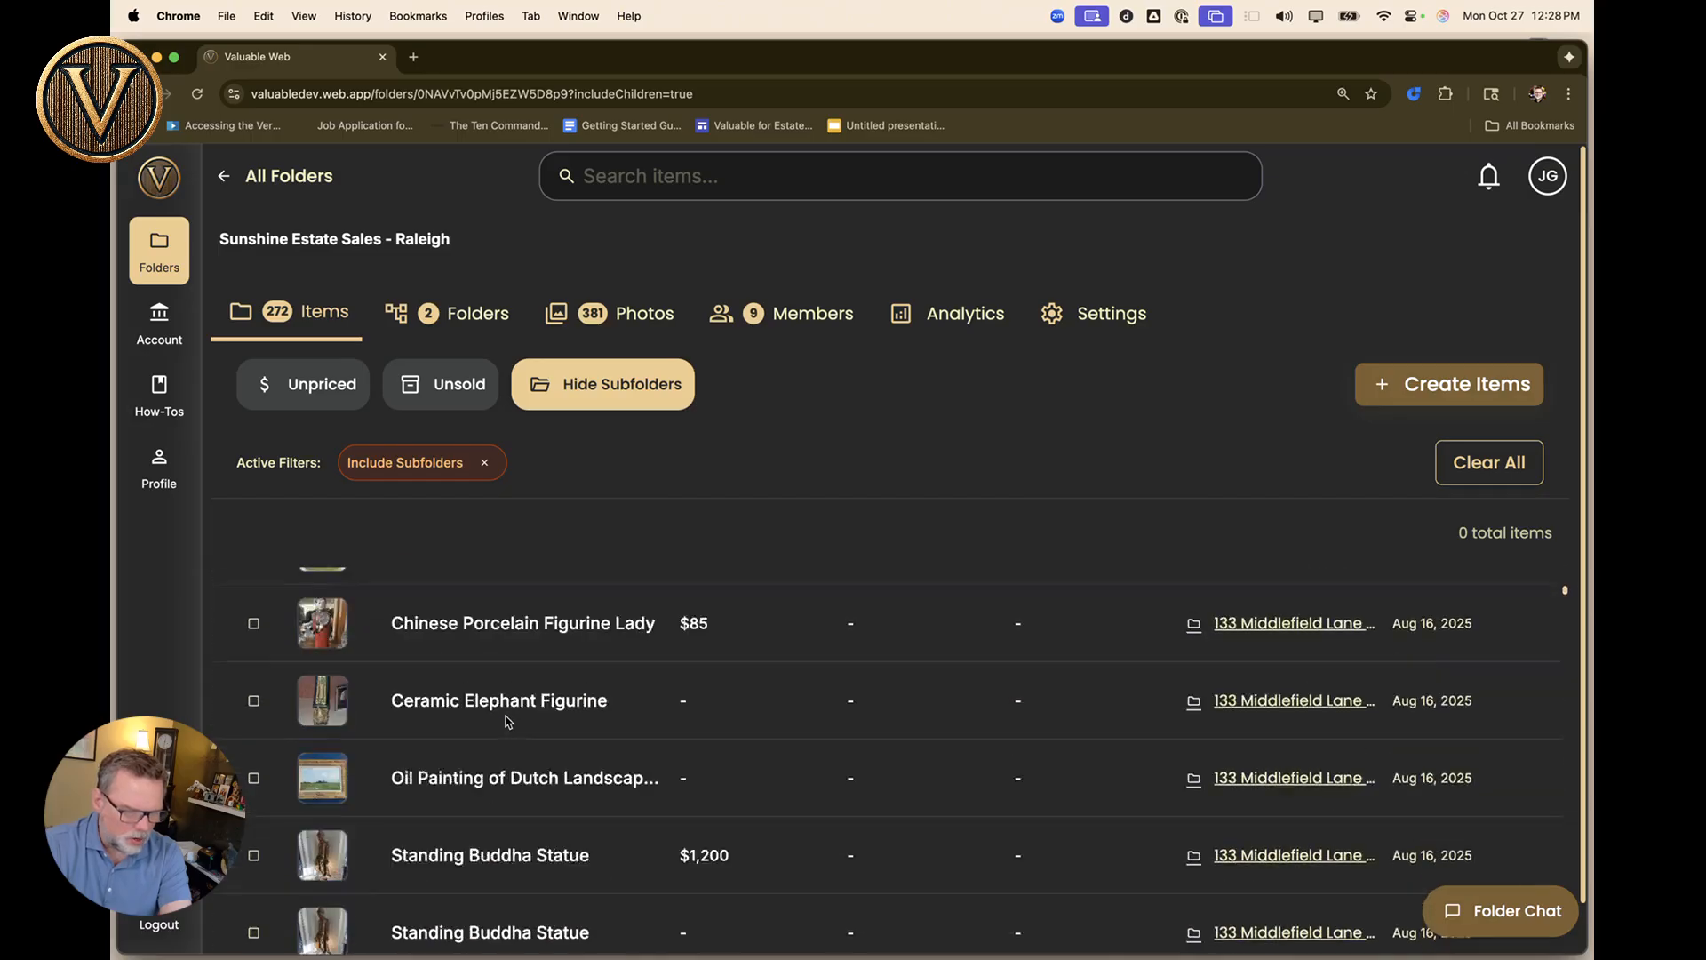
scroll(509, 722, "up", 20)
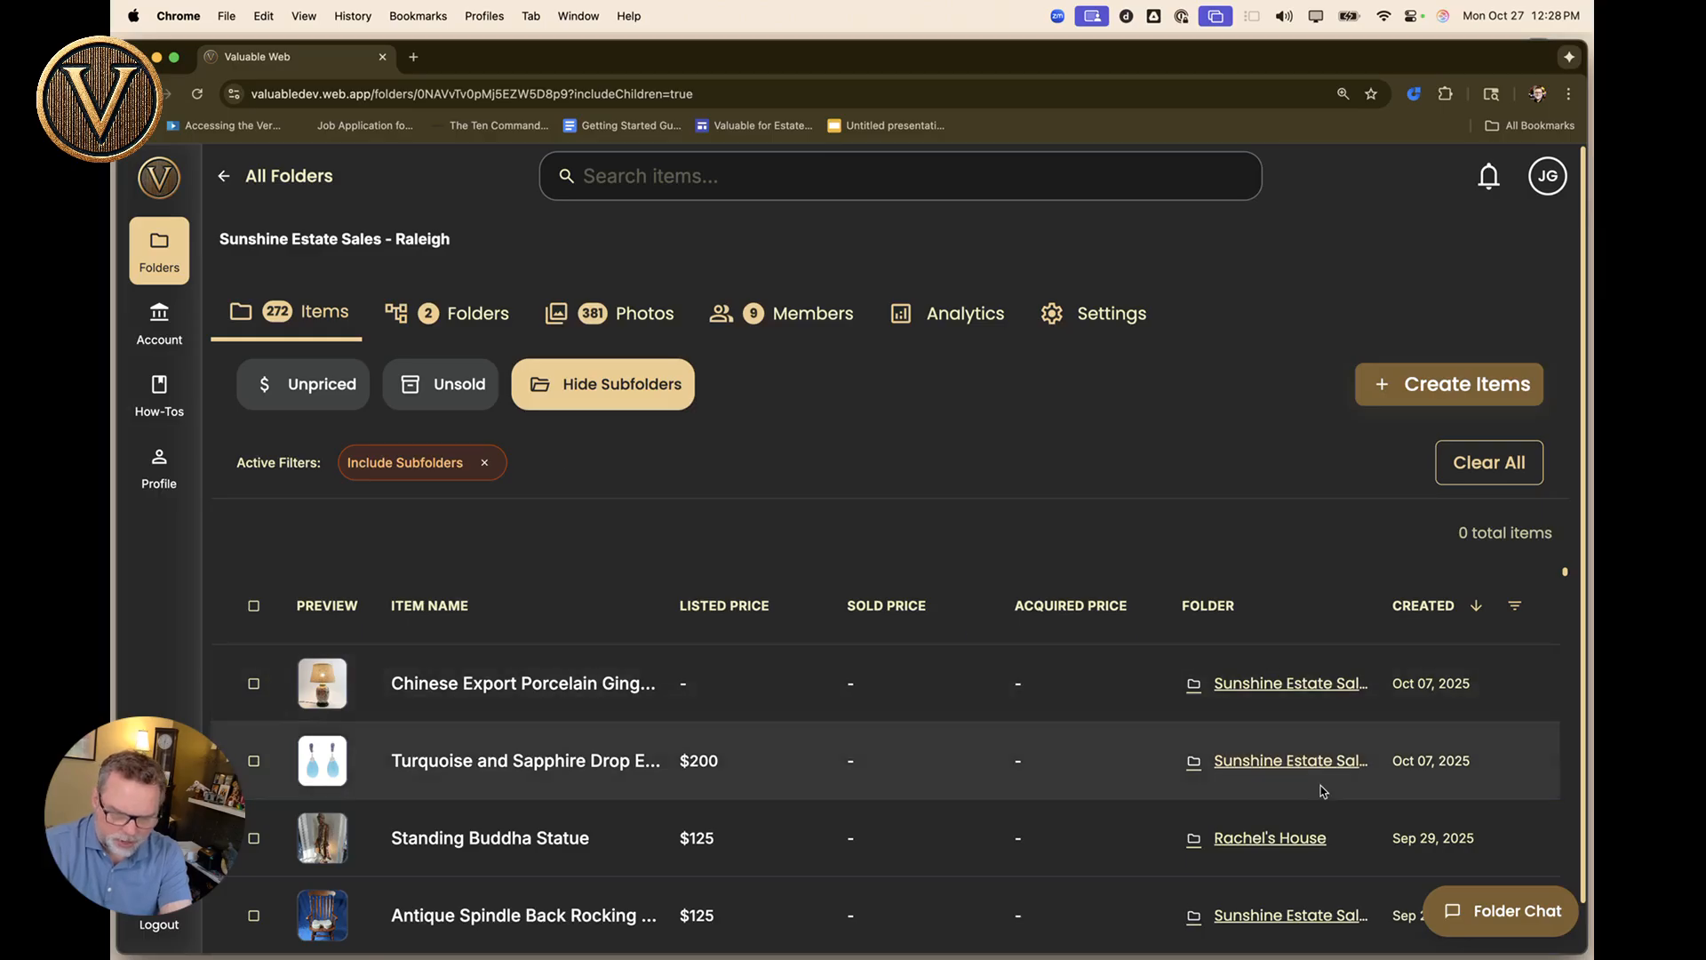
scroll(1297, 738, "down", 2)
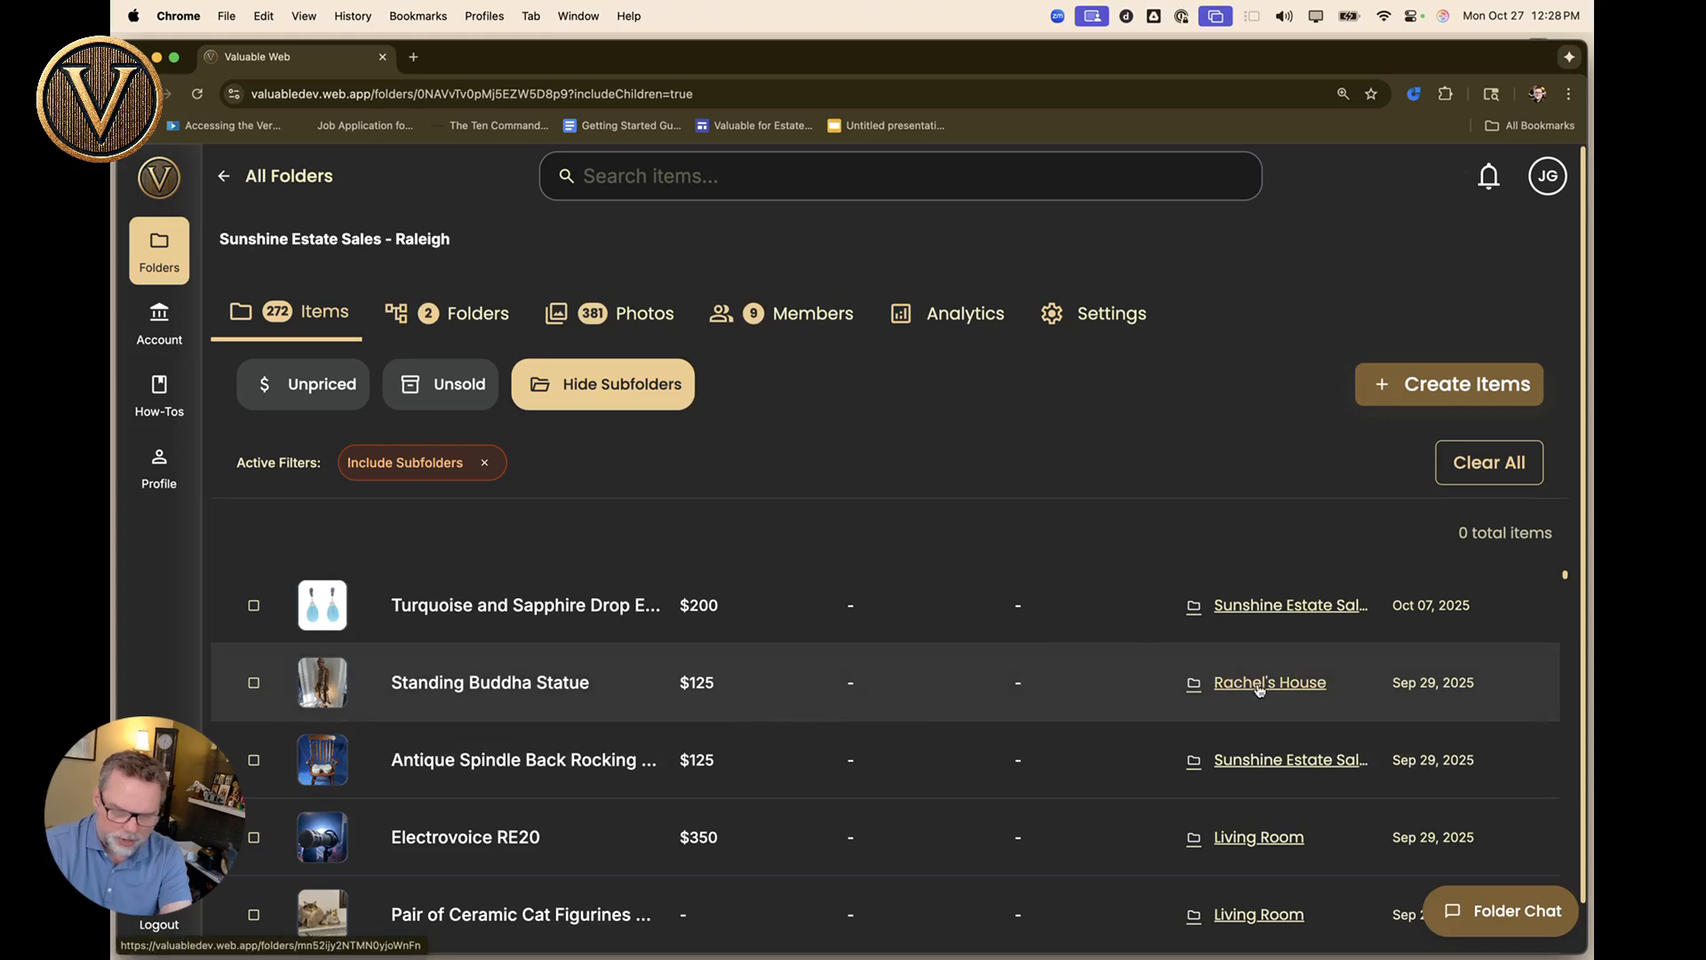
Open Rachel's House and stop including subfolder items.
left_click(1260, 690)
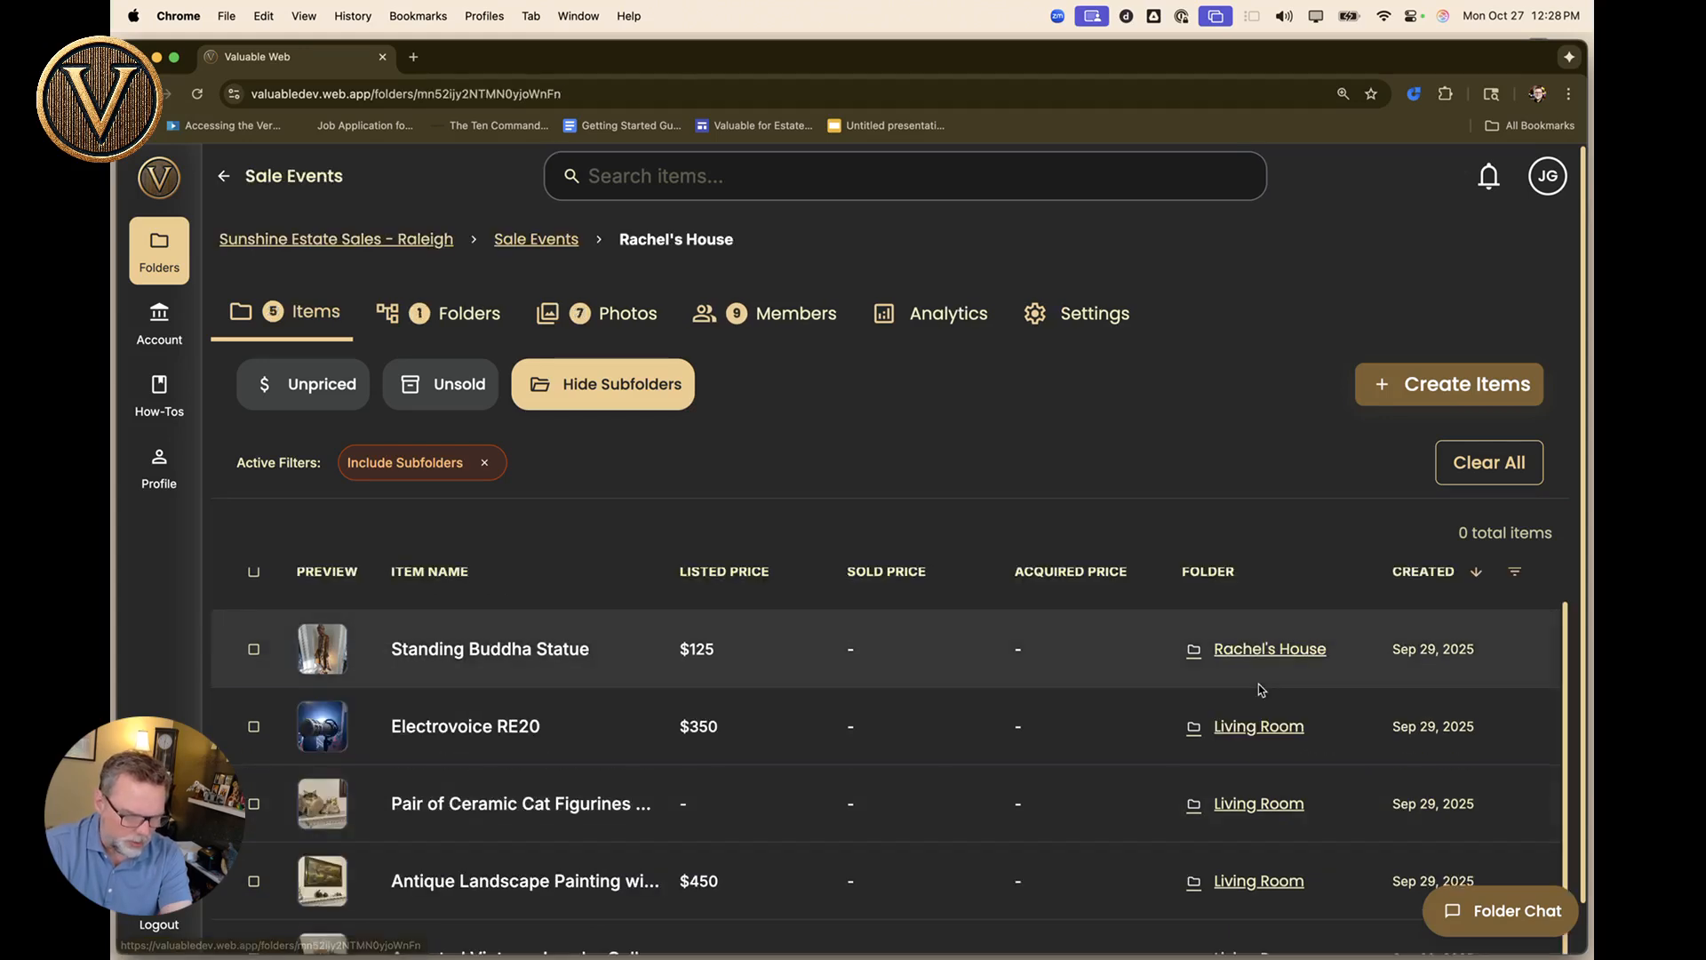
scroll(443, 671, "down", 1)
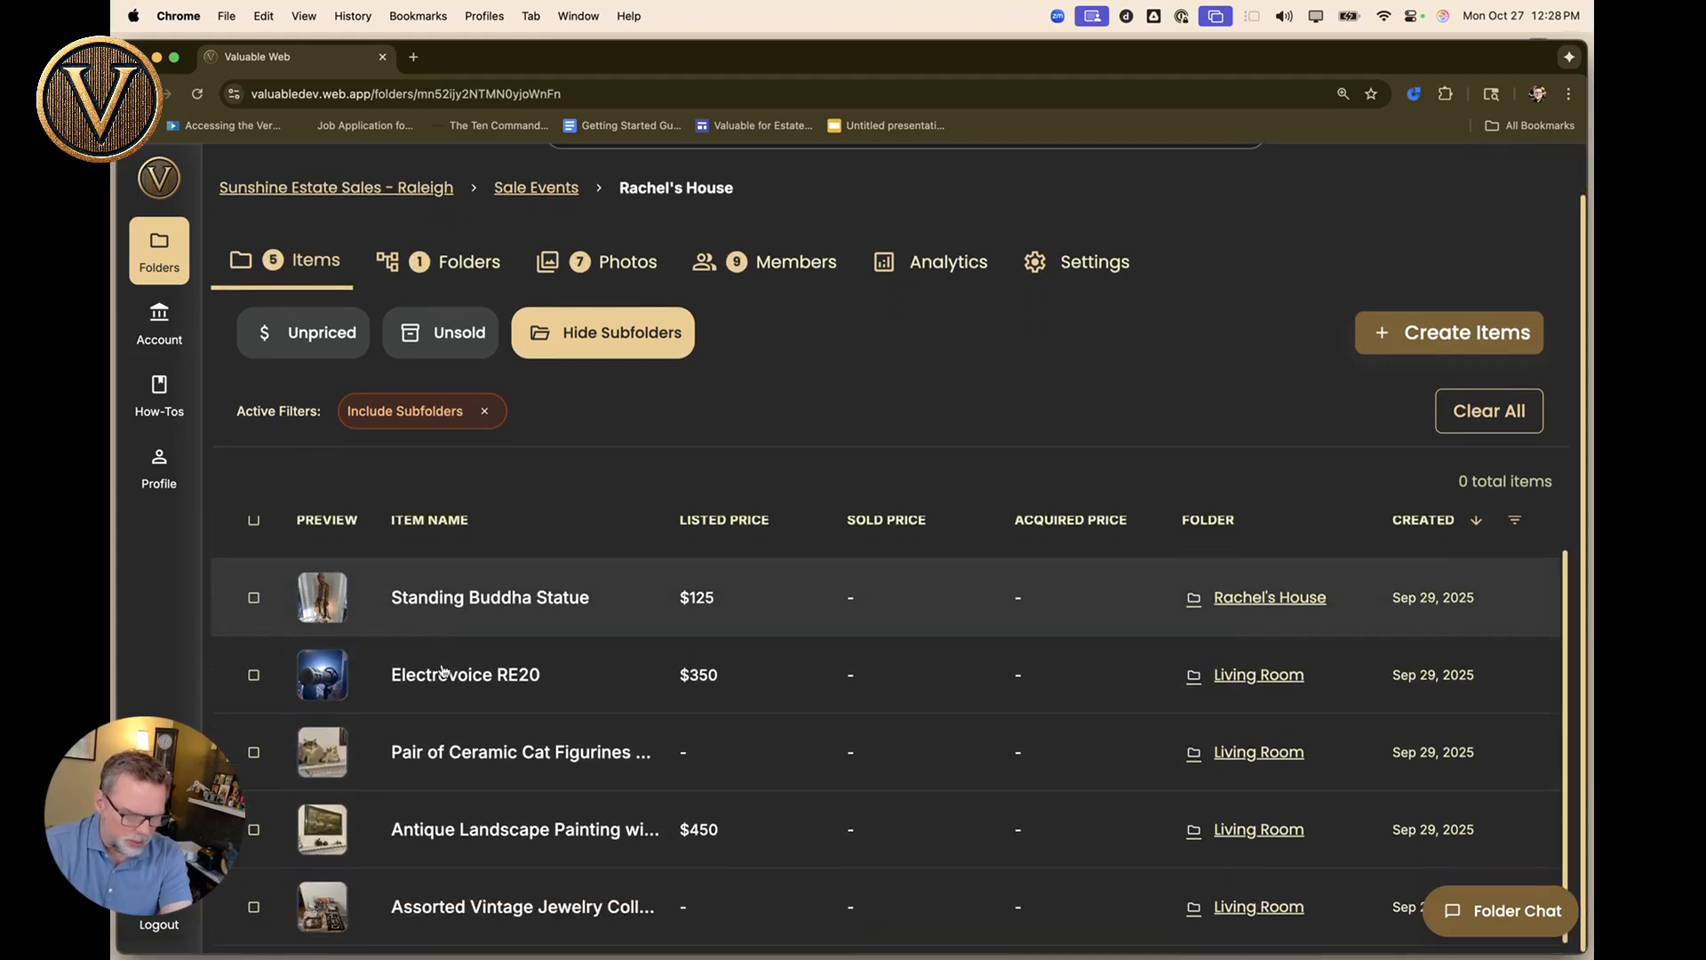
left_click(636, 334)
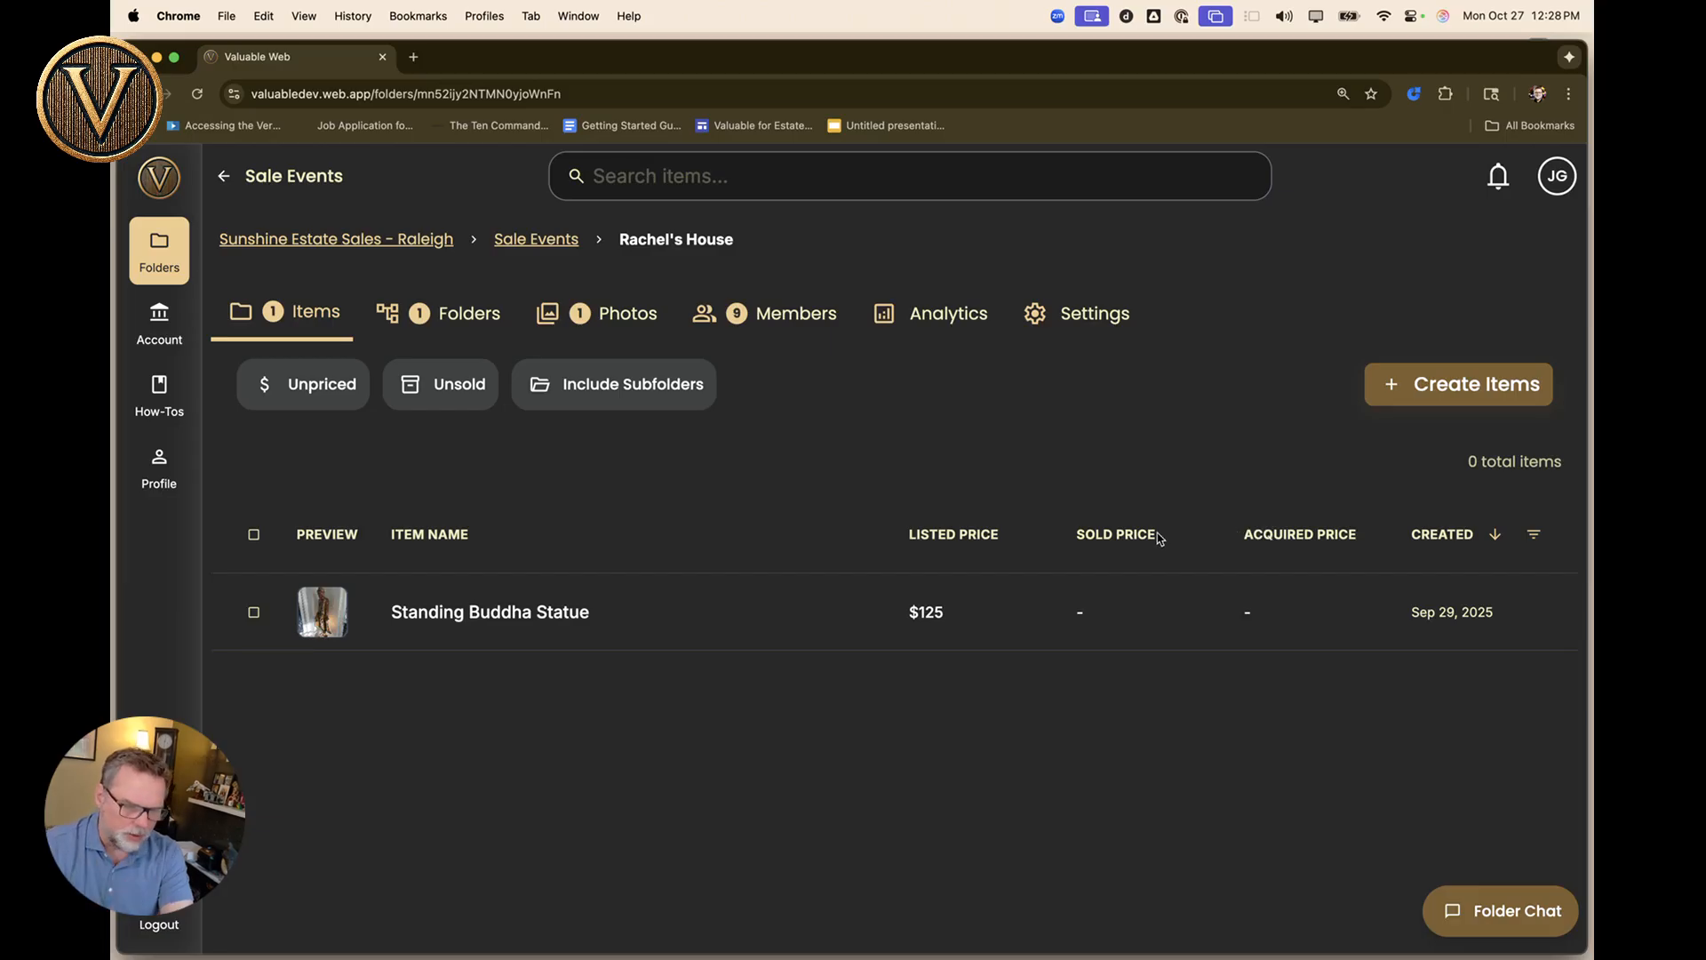
View the Living Room subfolder's items, then go back up through Rachel's House to Sale Events.
left_click(444, 327)
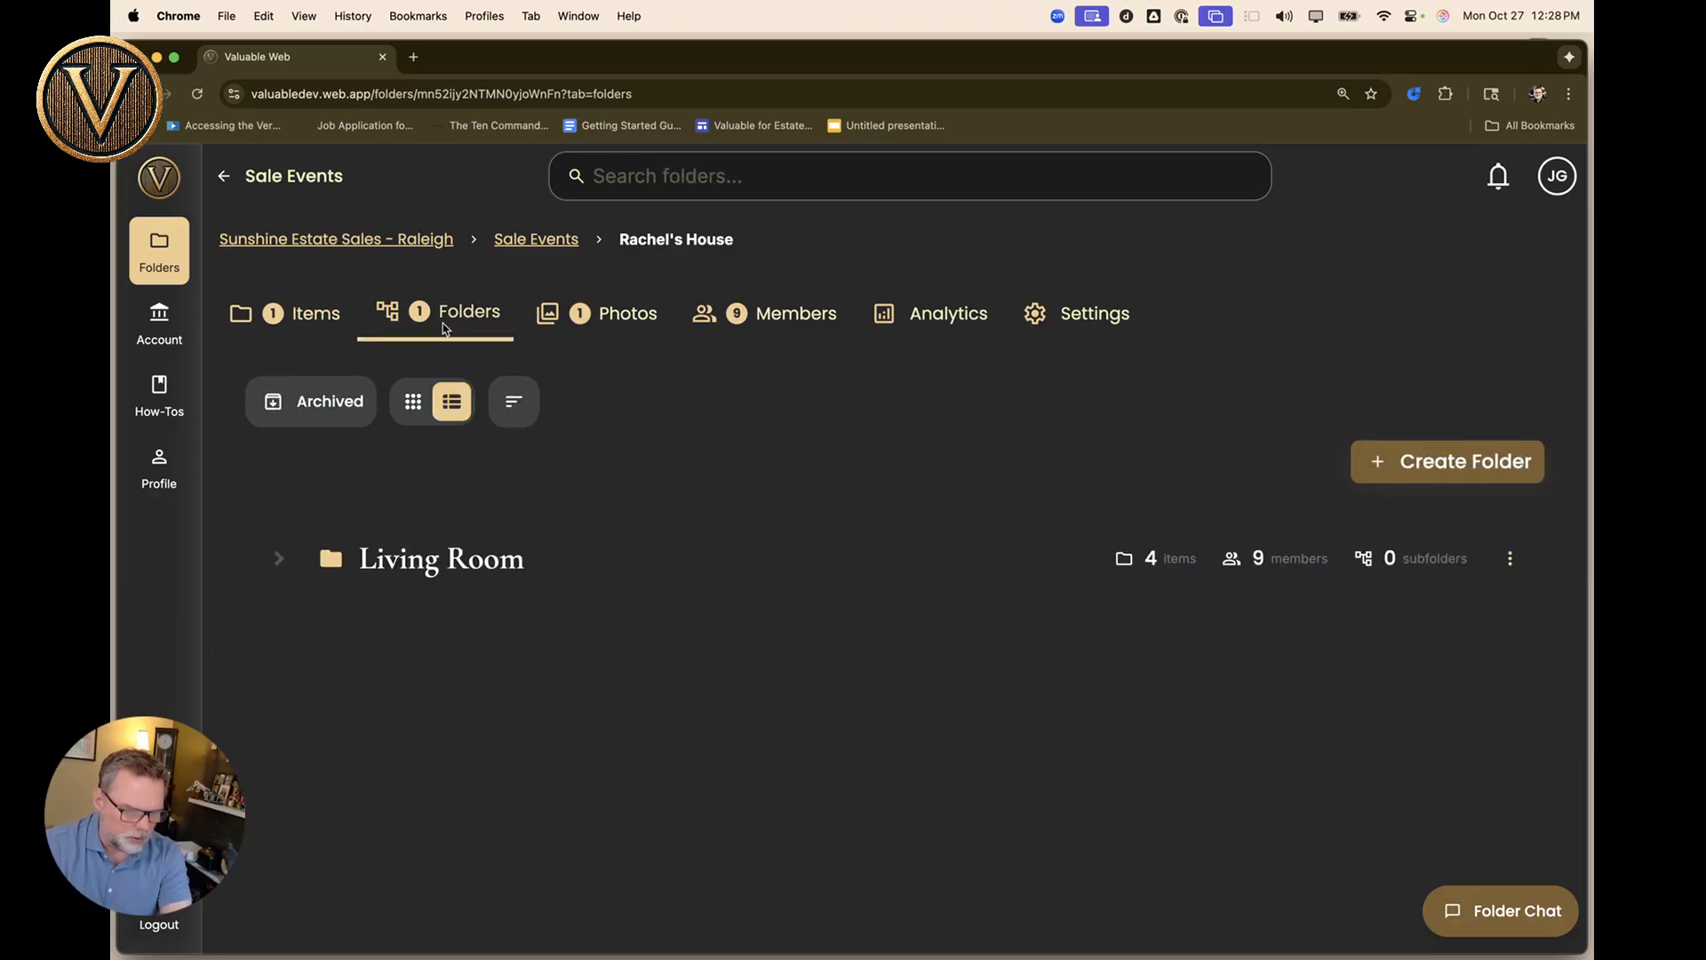
left_click(419, 560)
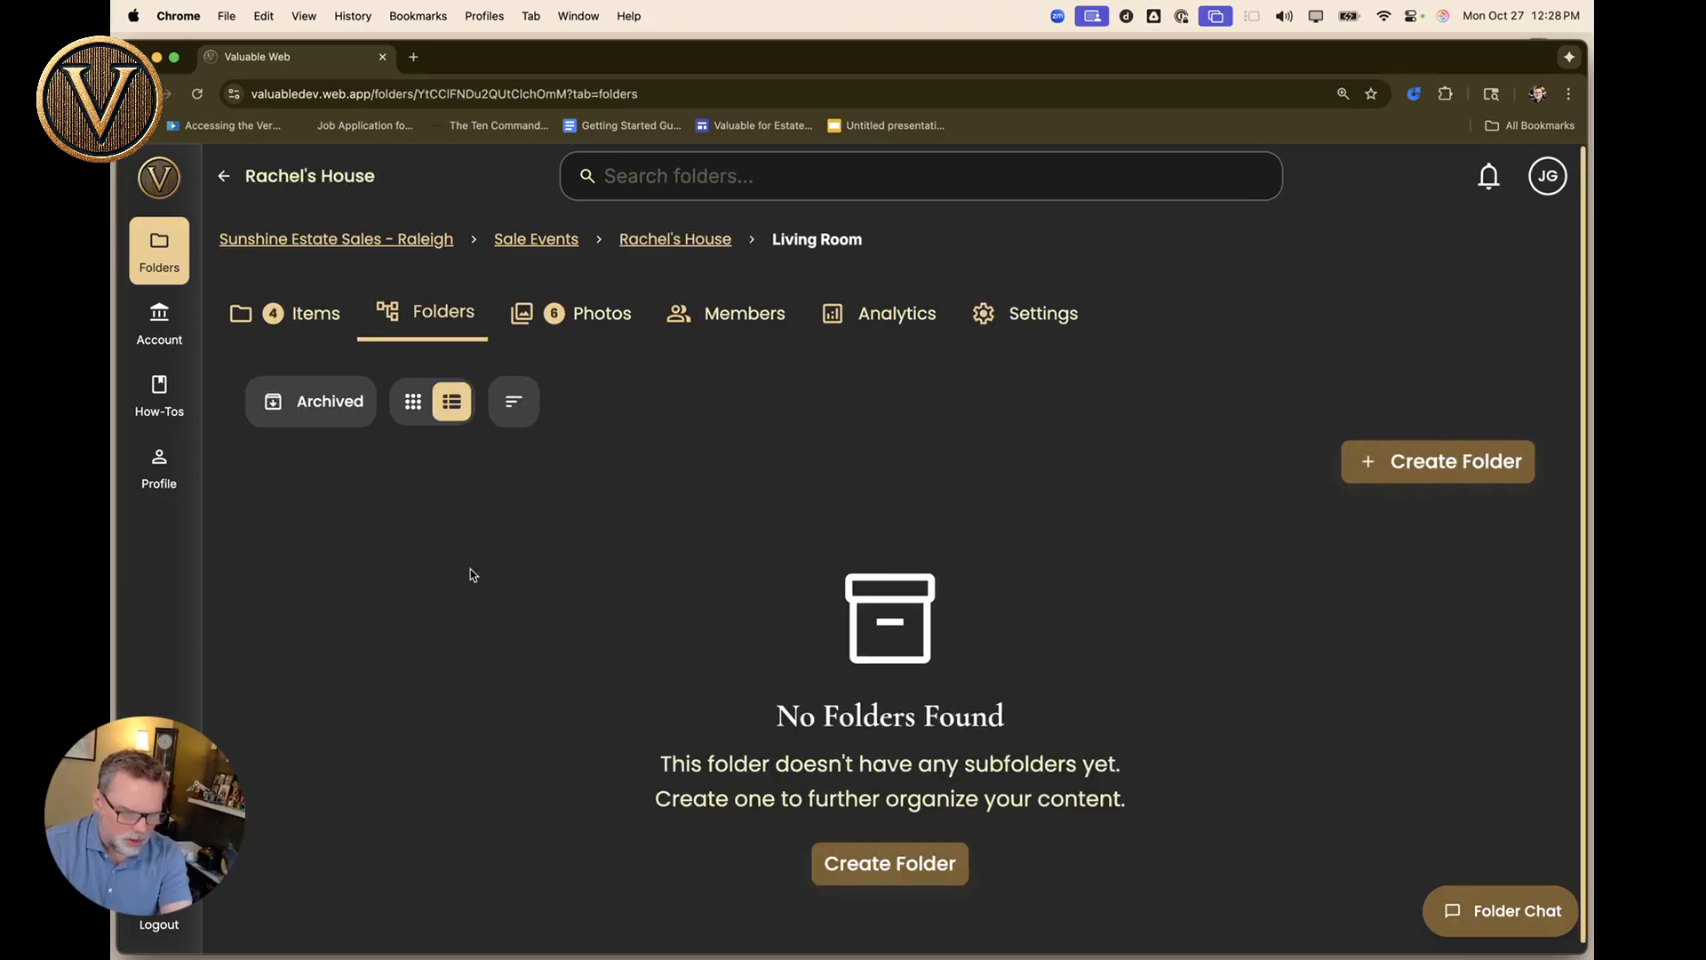
left_click(299, 324)
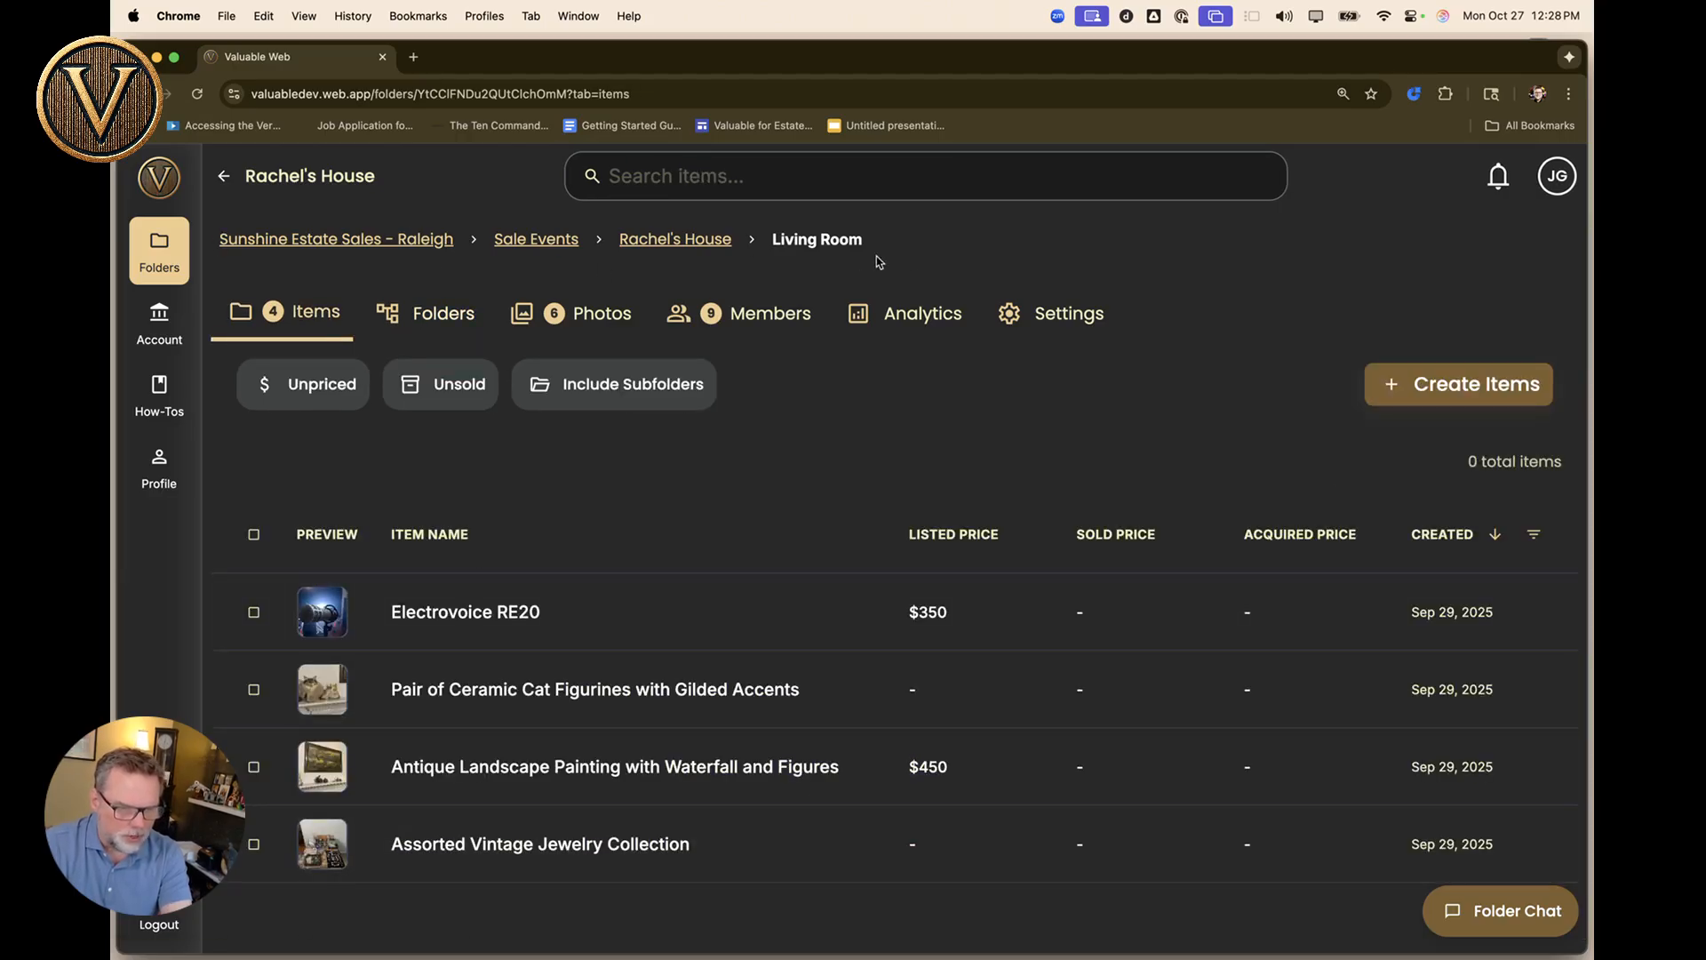
left_click(677, 240)
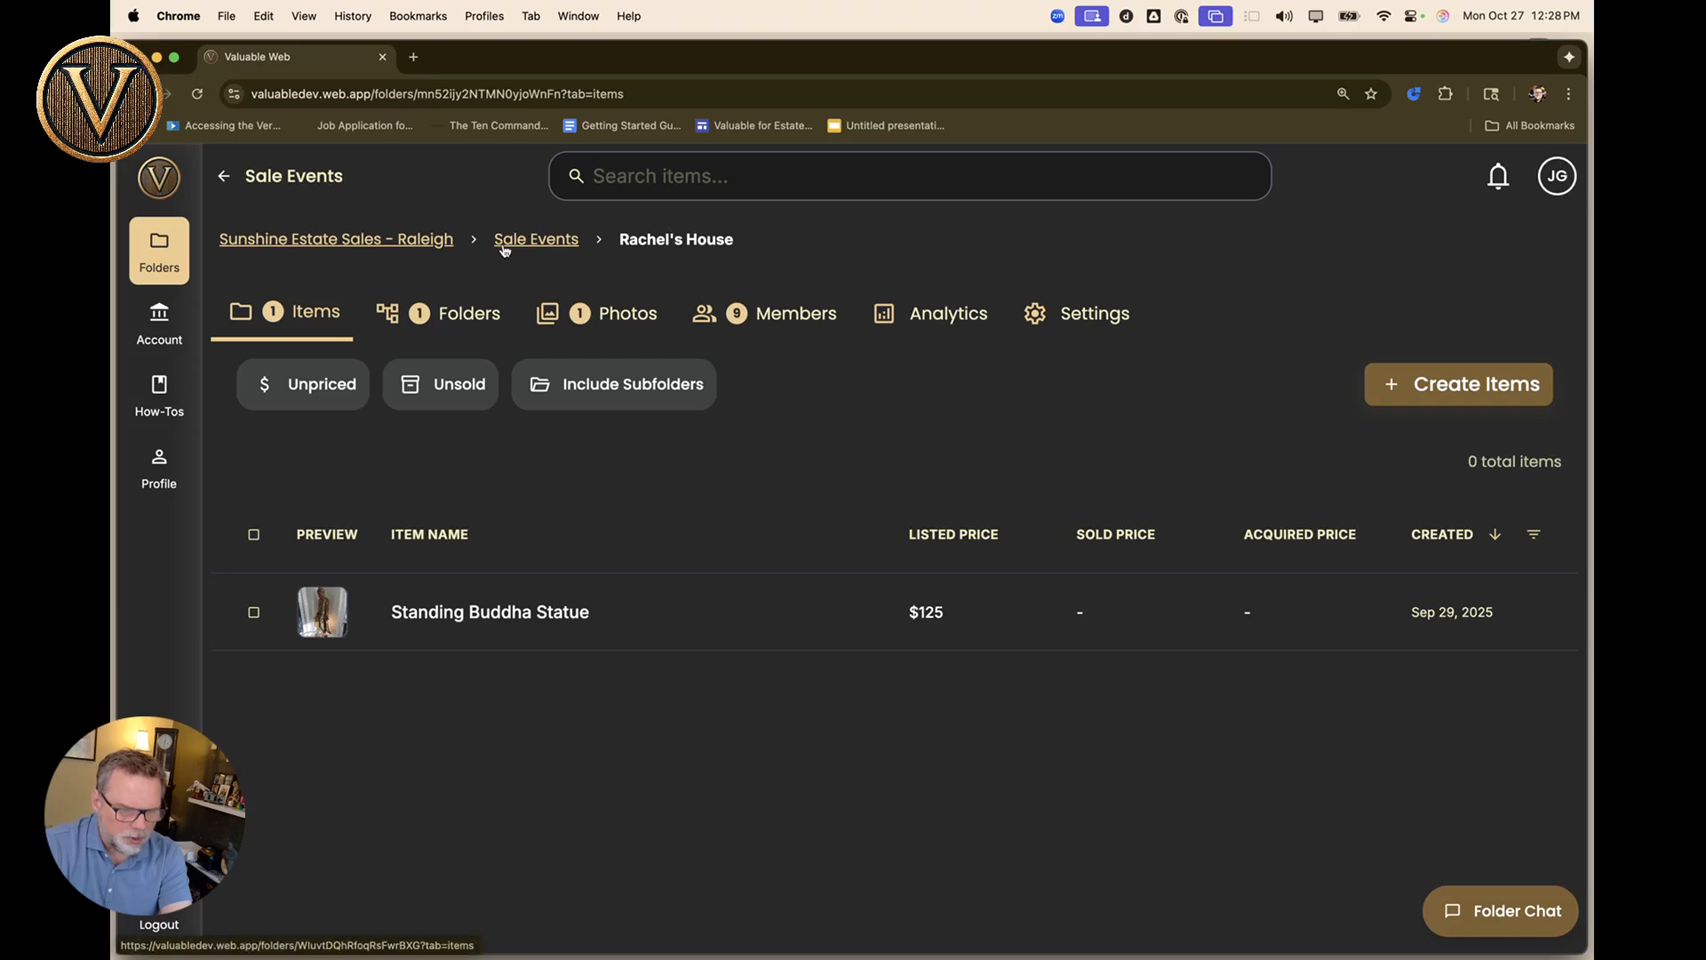
left_click(556, 246)
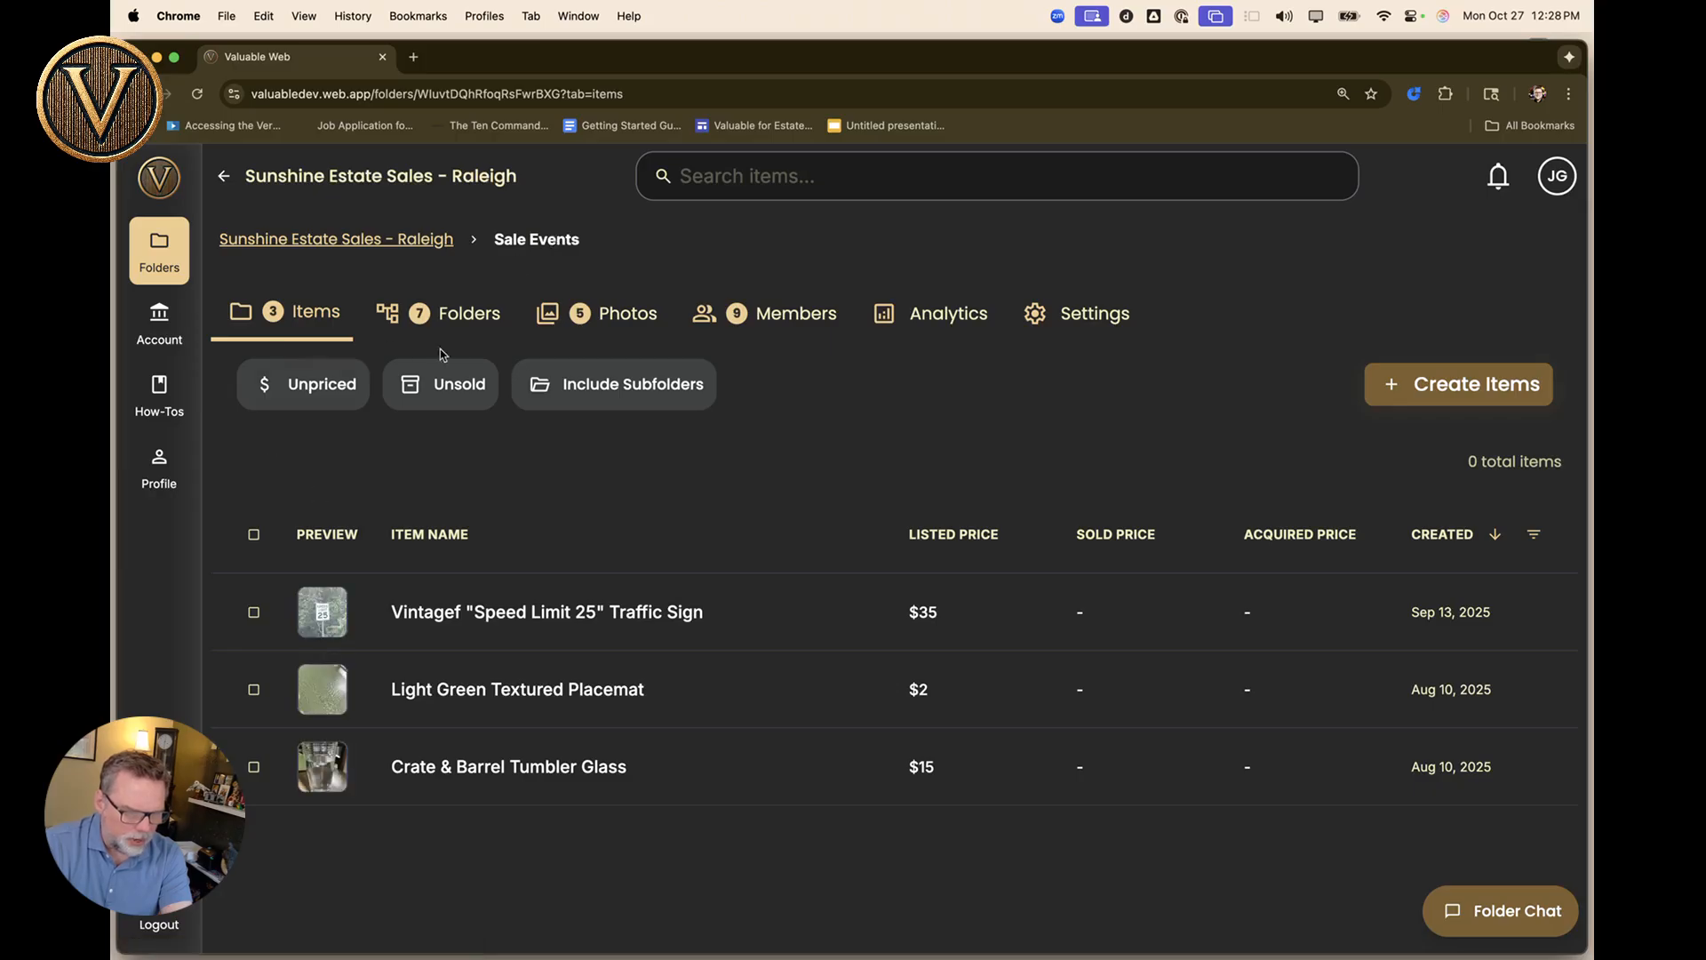
Include Sale Events subfolder items and view its analytics: 269 assets worth $18k.
left_click(622, 404)
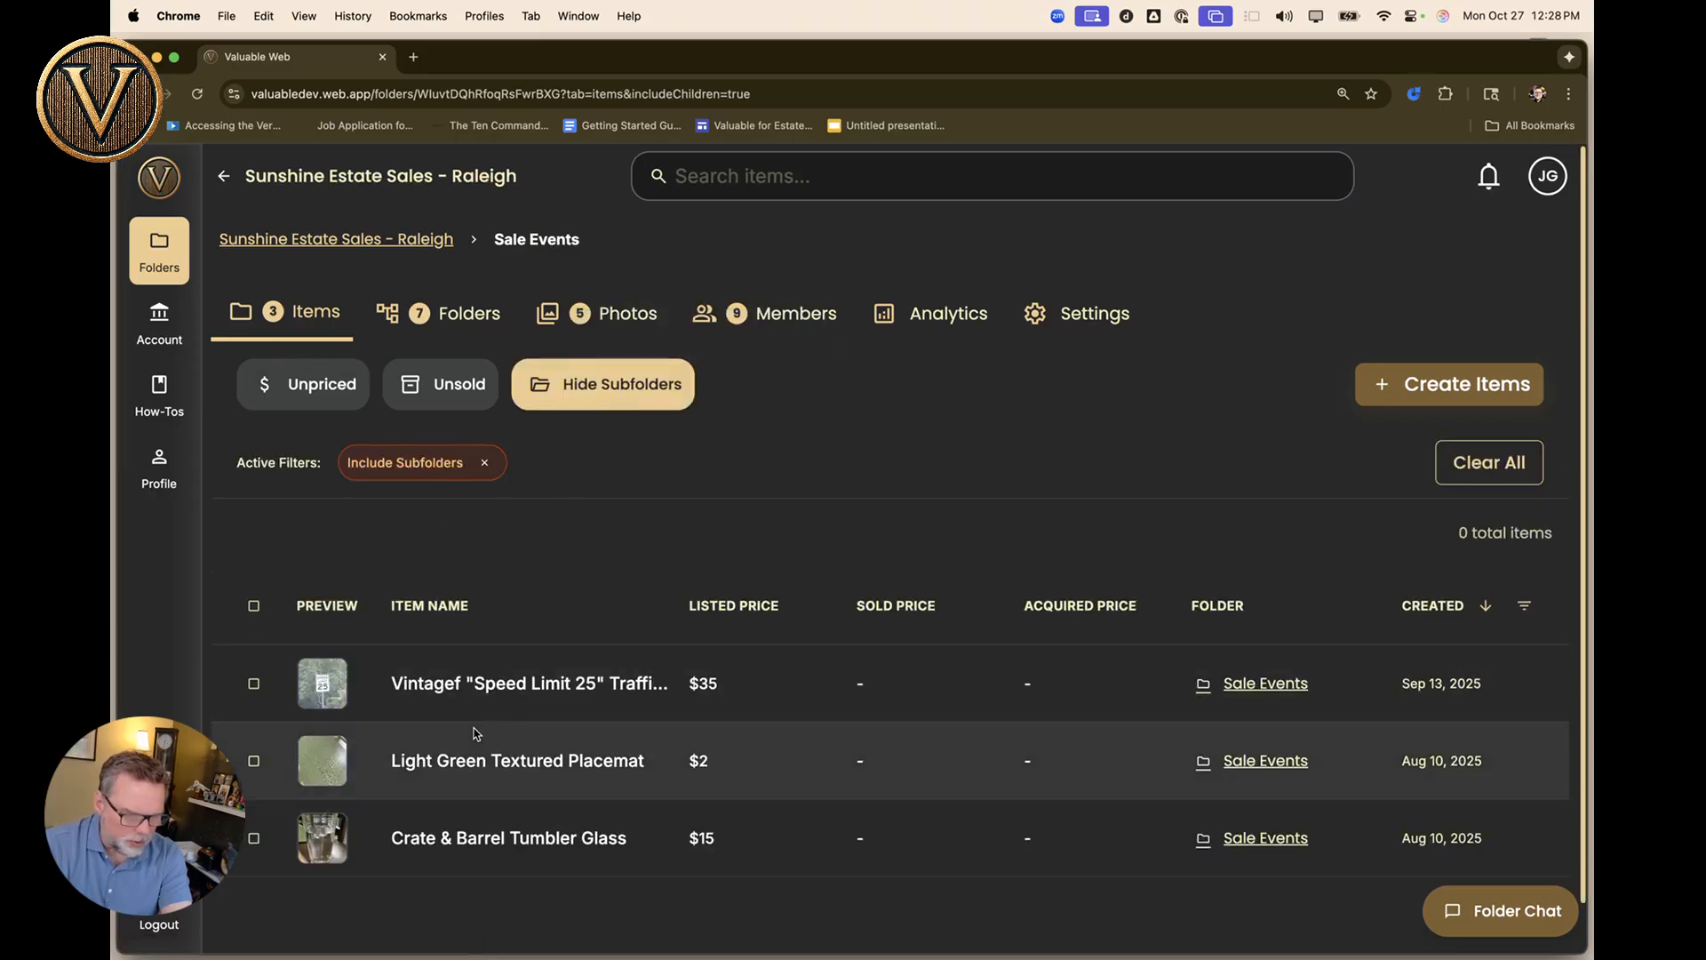
scroll(477, 734, "down", 1)
scroll(477, 734, "down", 10)
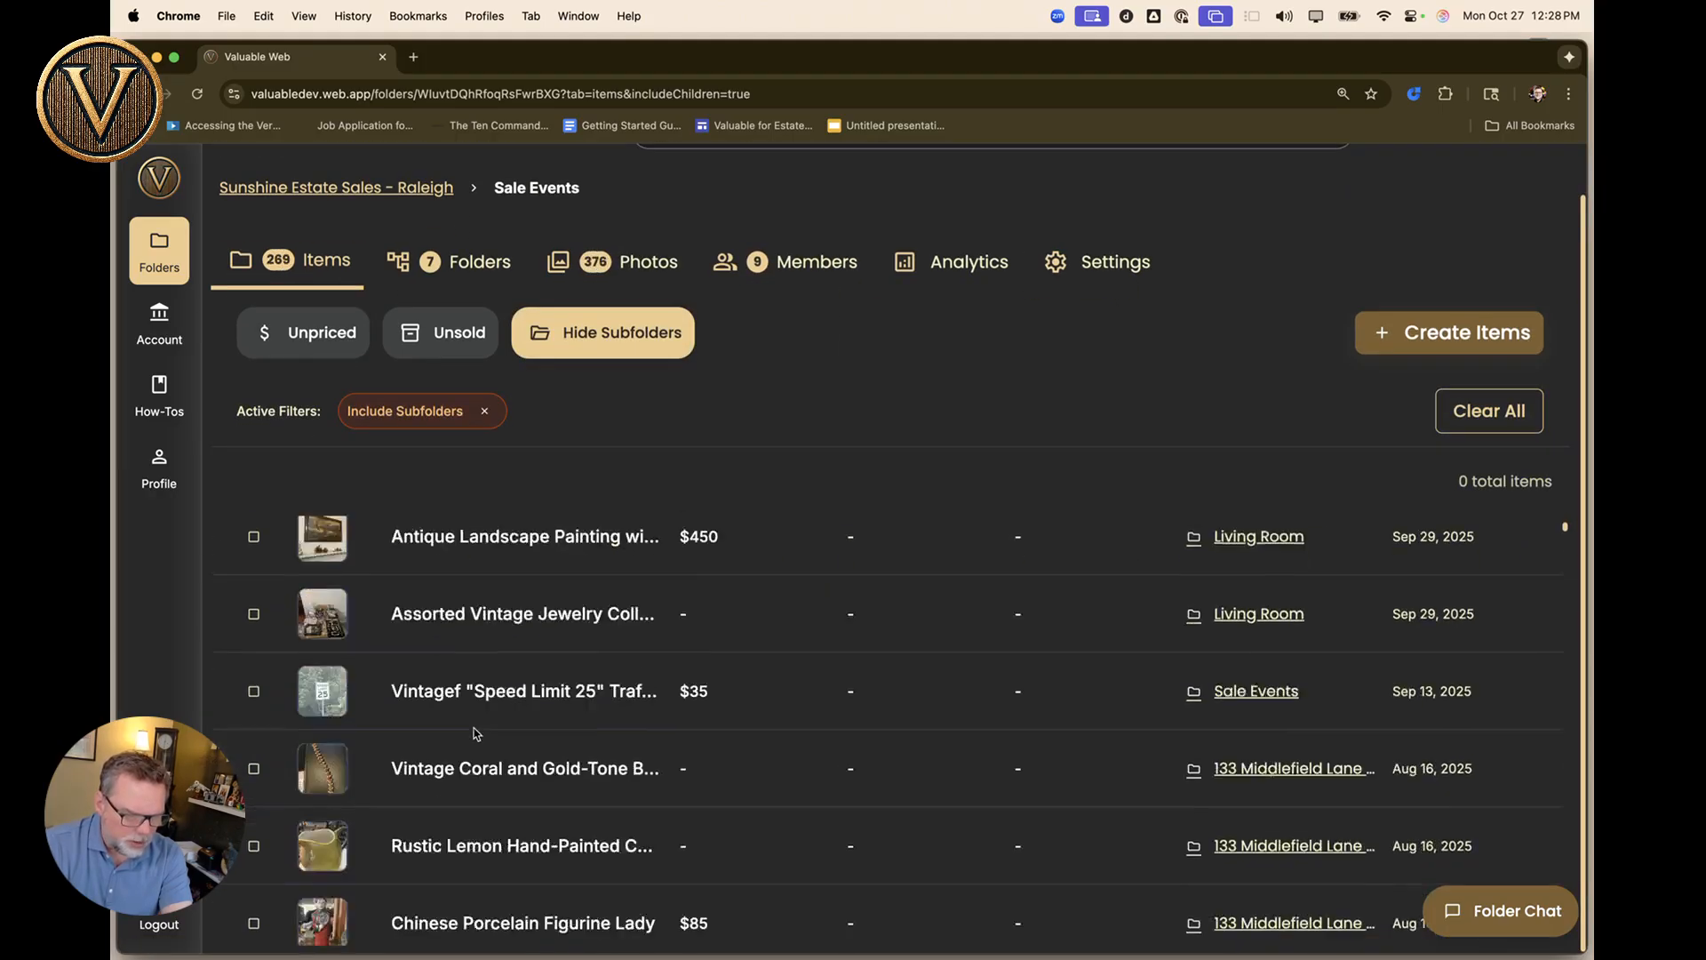
scroll(477, 734, "down", 5)
scroll(477, 734, "up", 15)
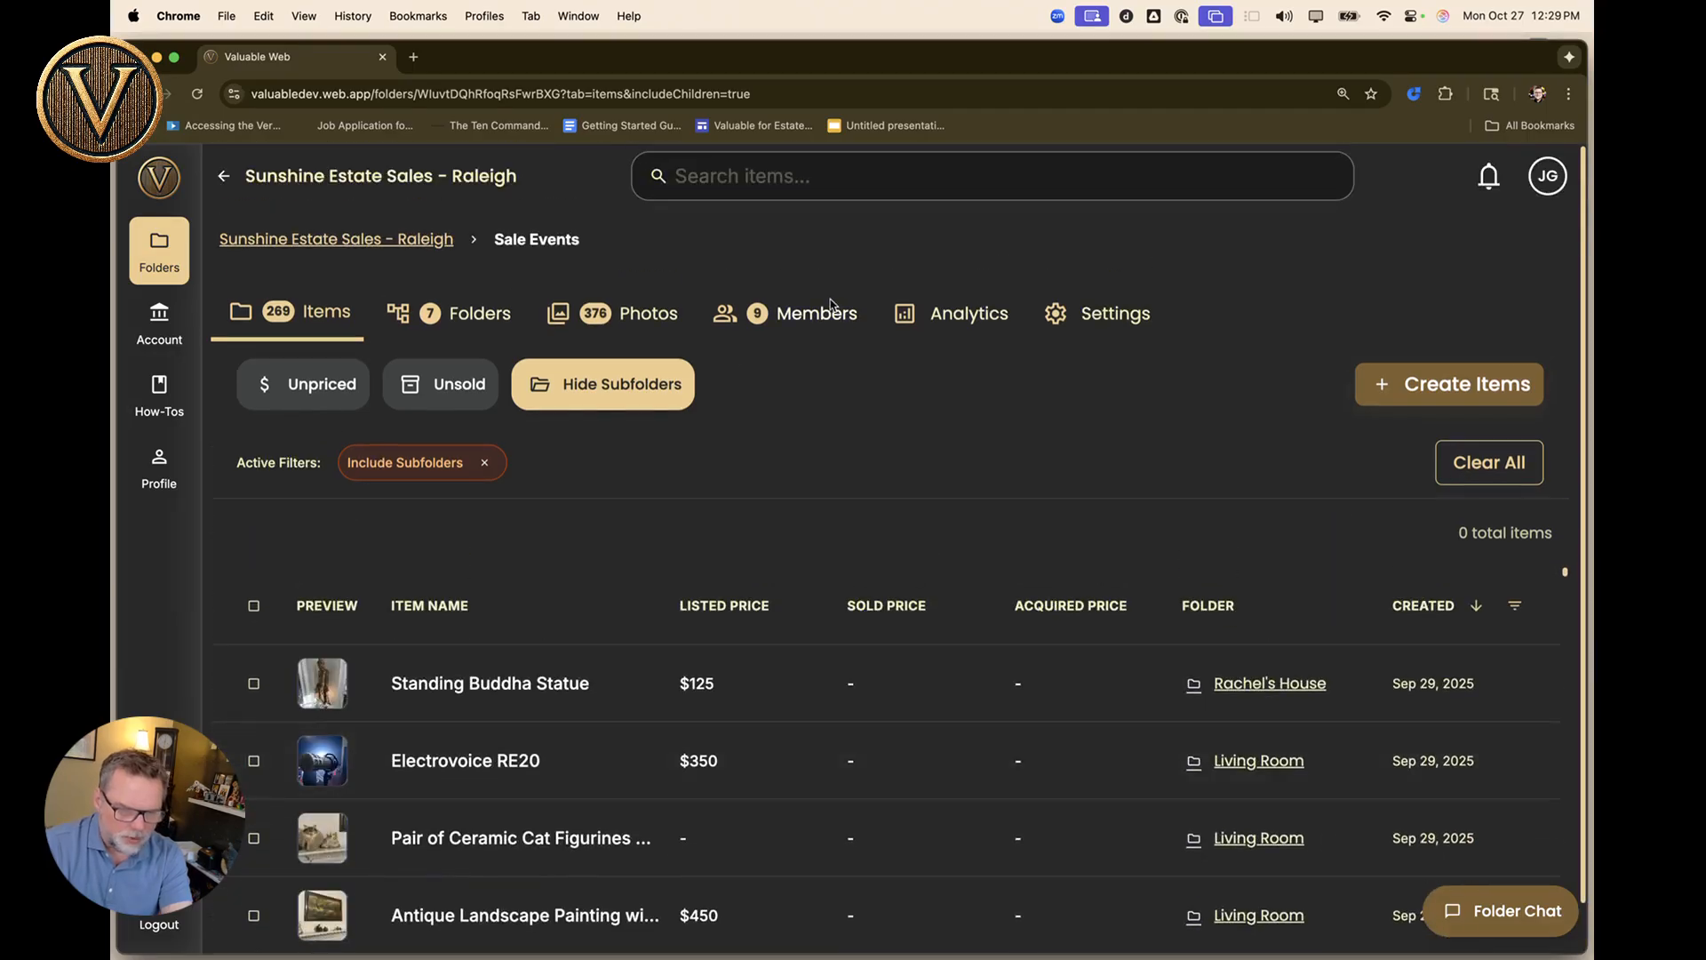
left_click(975, 325)
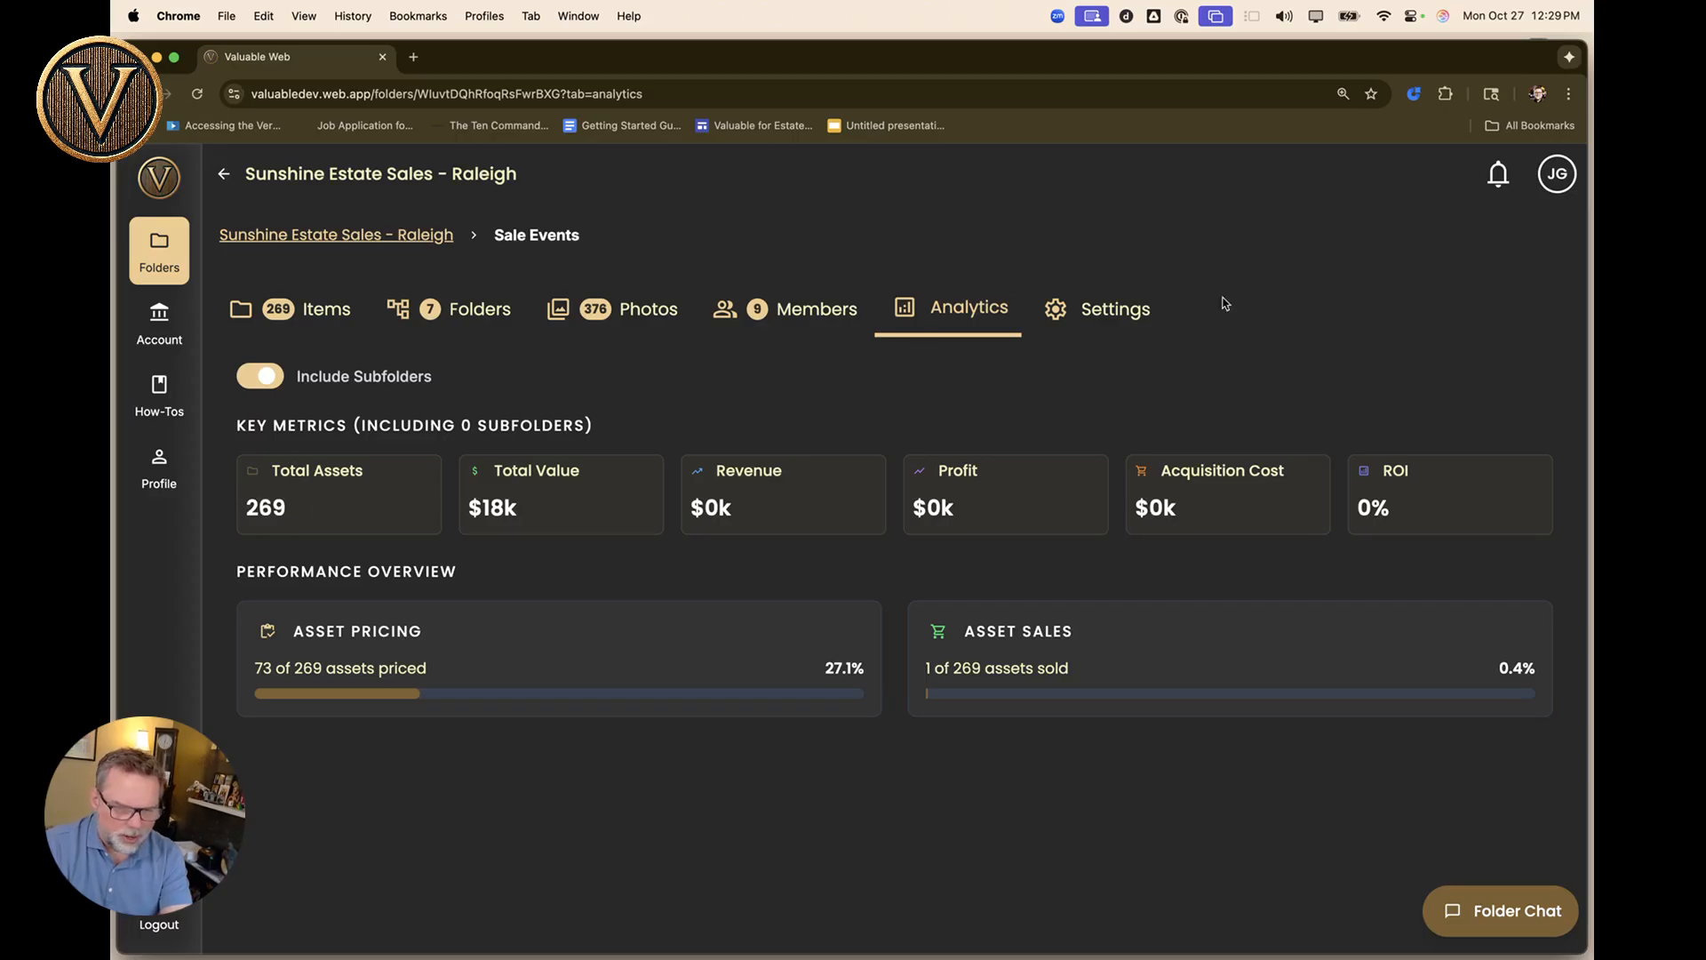
Set Sale Events' AI instructions to 'This is an estate sale in Raleigh.' and go to the parent folder.
left_click(1094, 319)
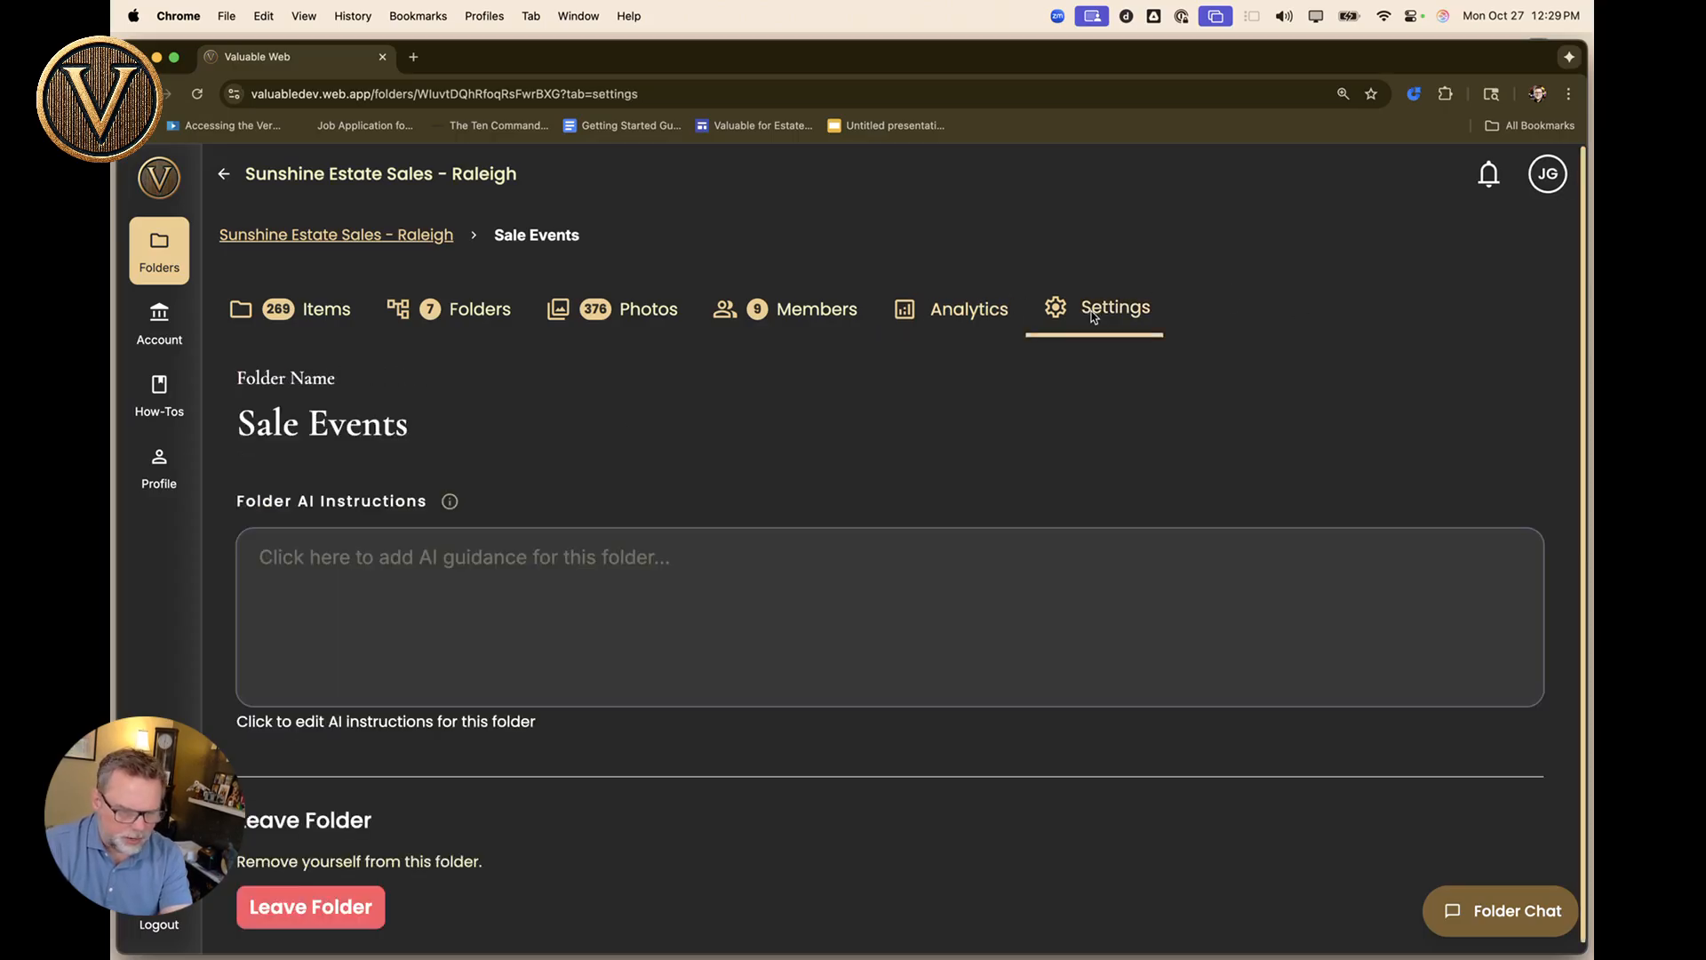
left_click(546, 591)
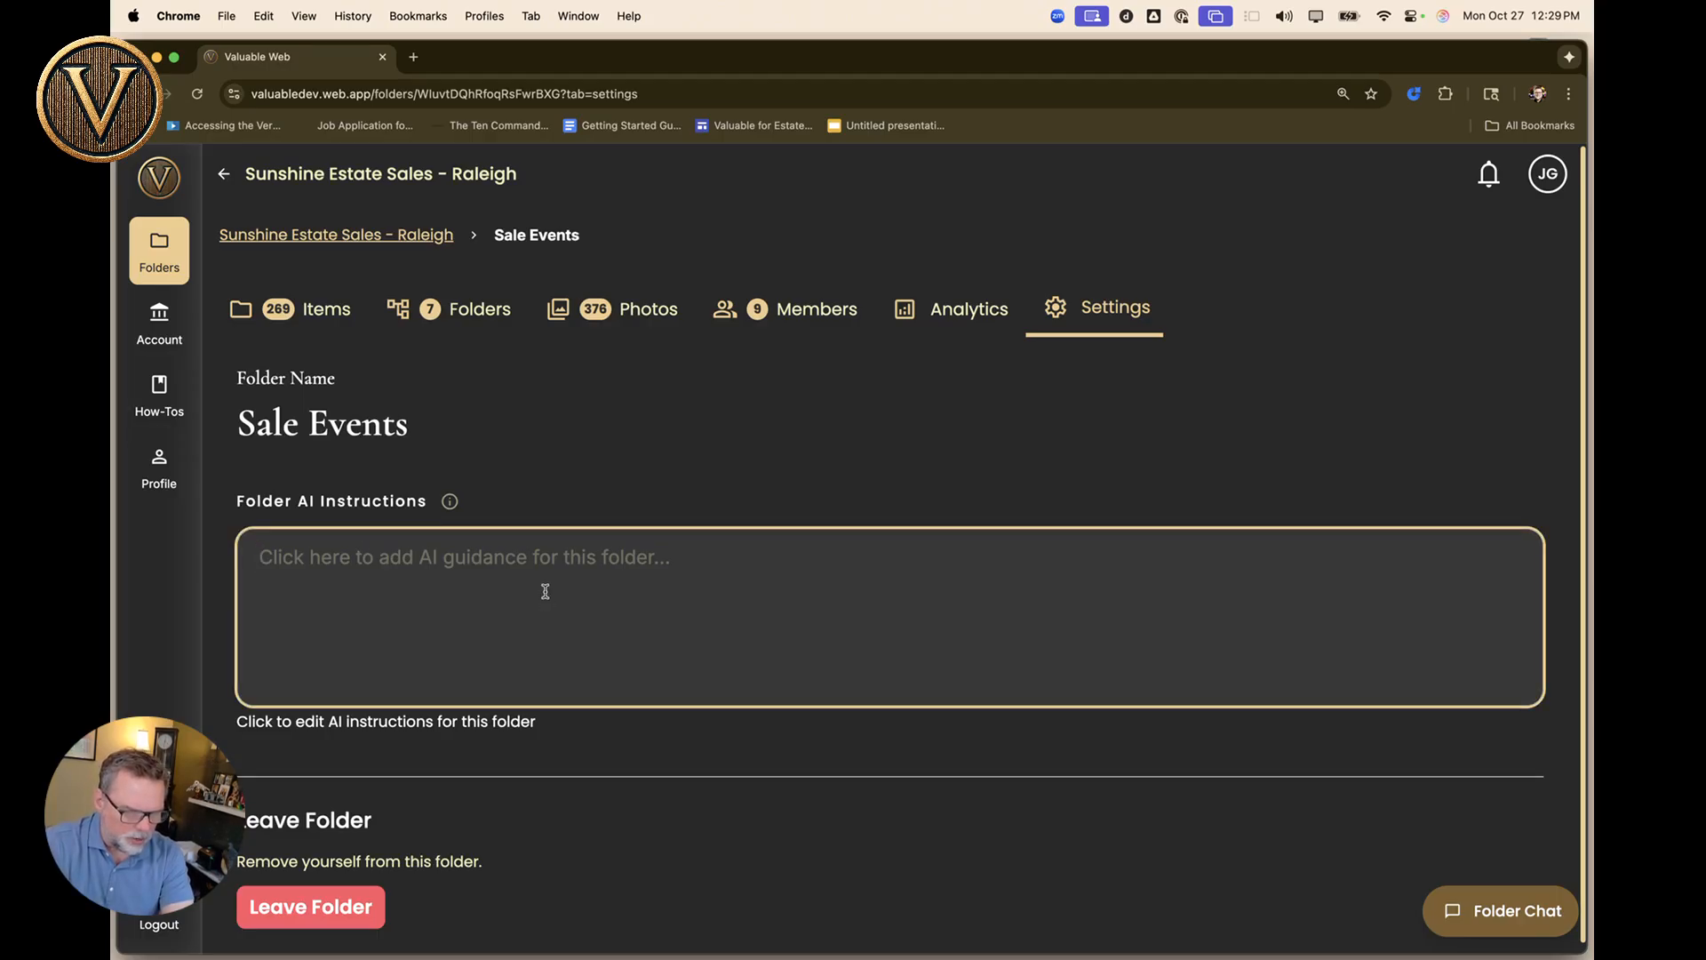
mouse_move(449, 500)
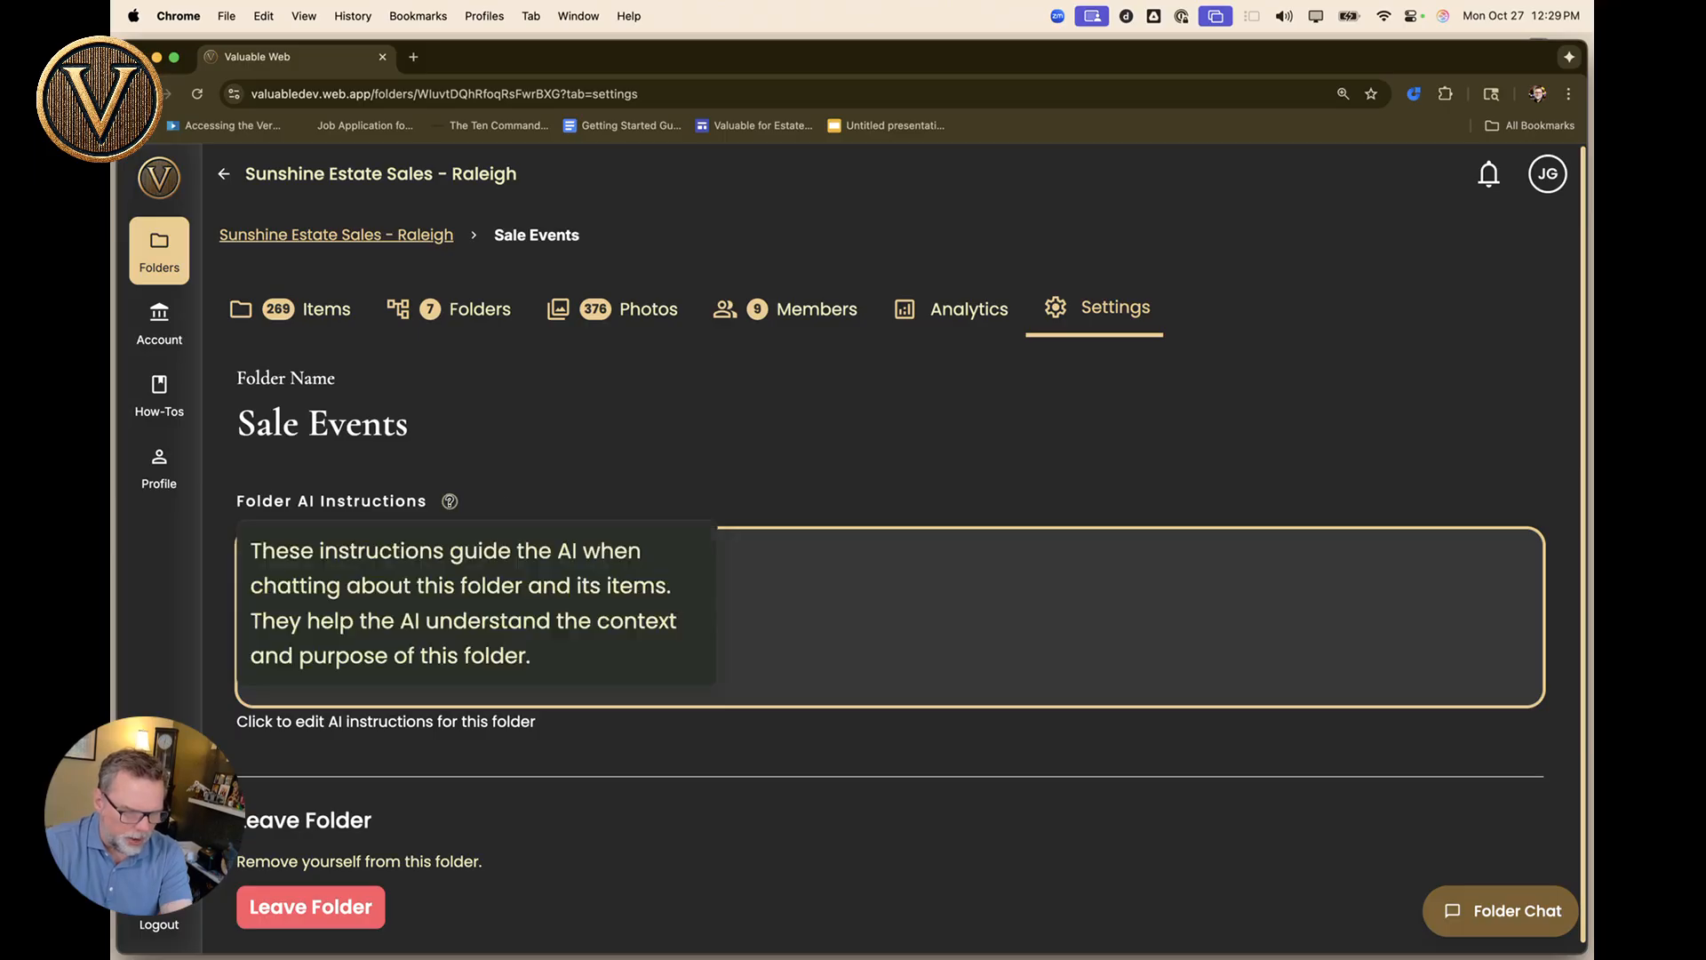
left_click(806, 595)
type("T")
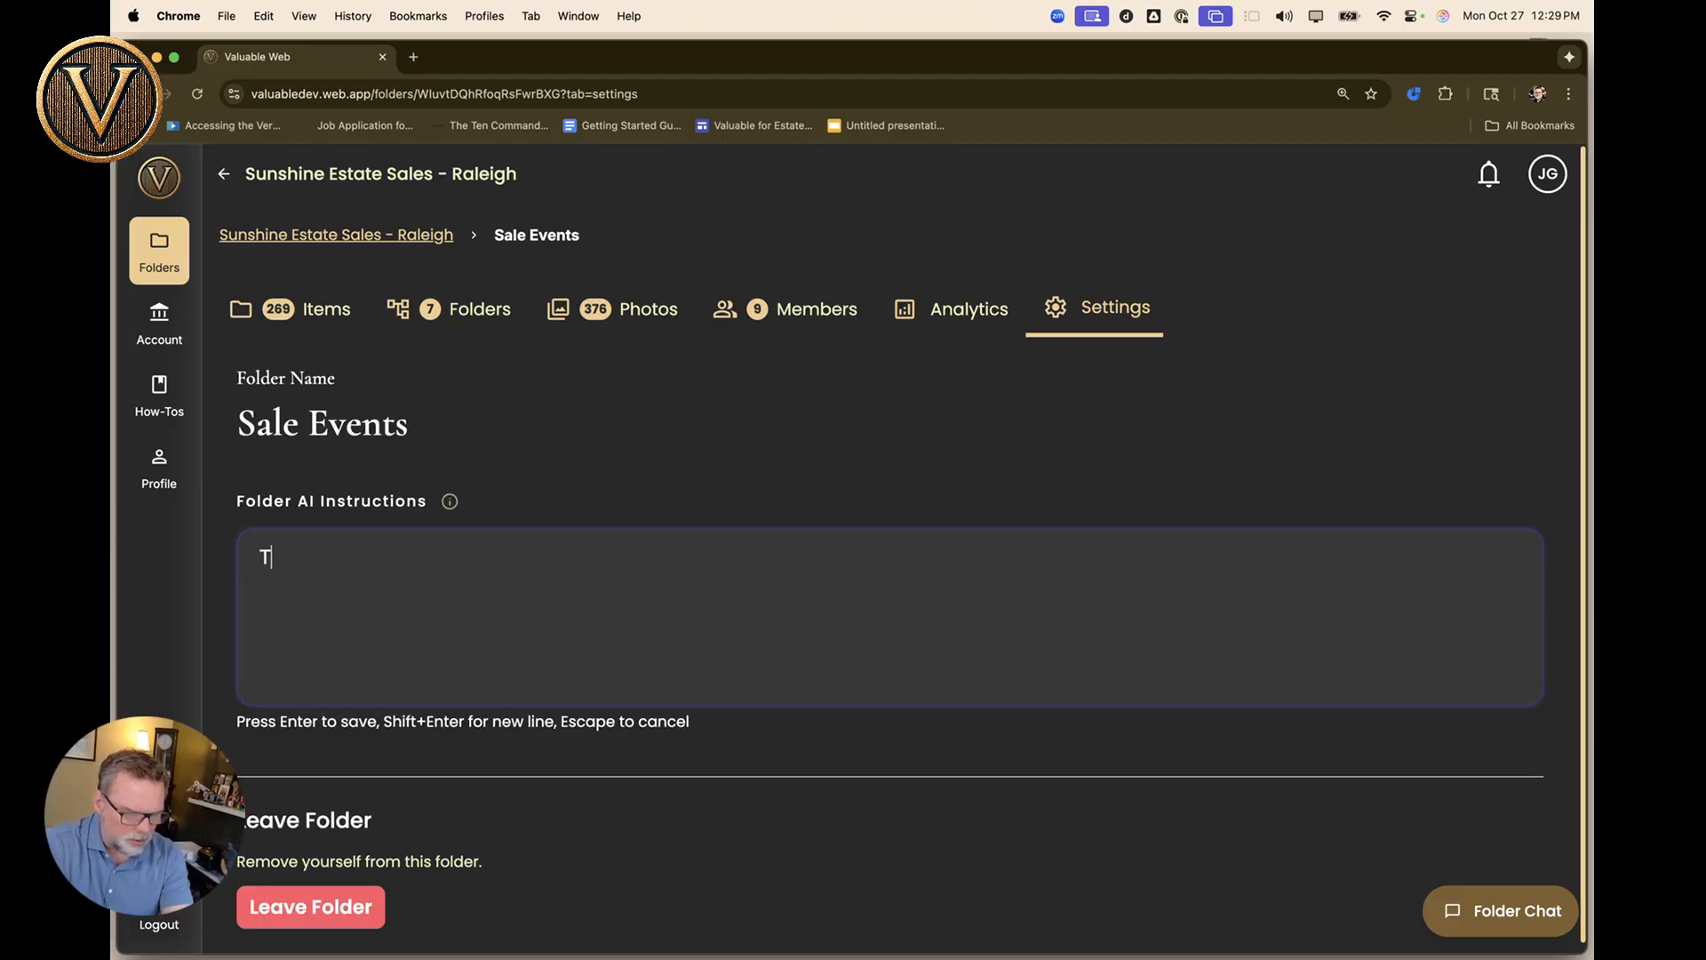
type("his is an estate sale in Raleigh.")
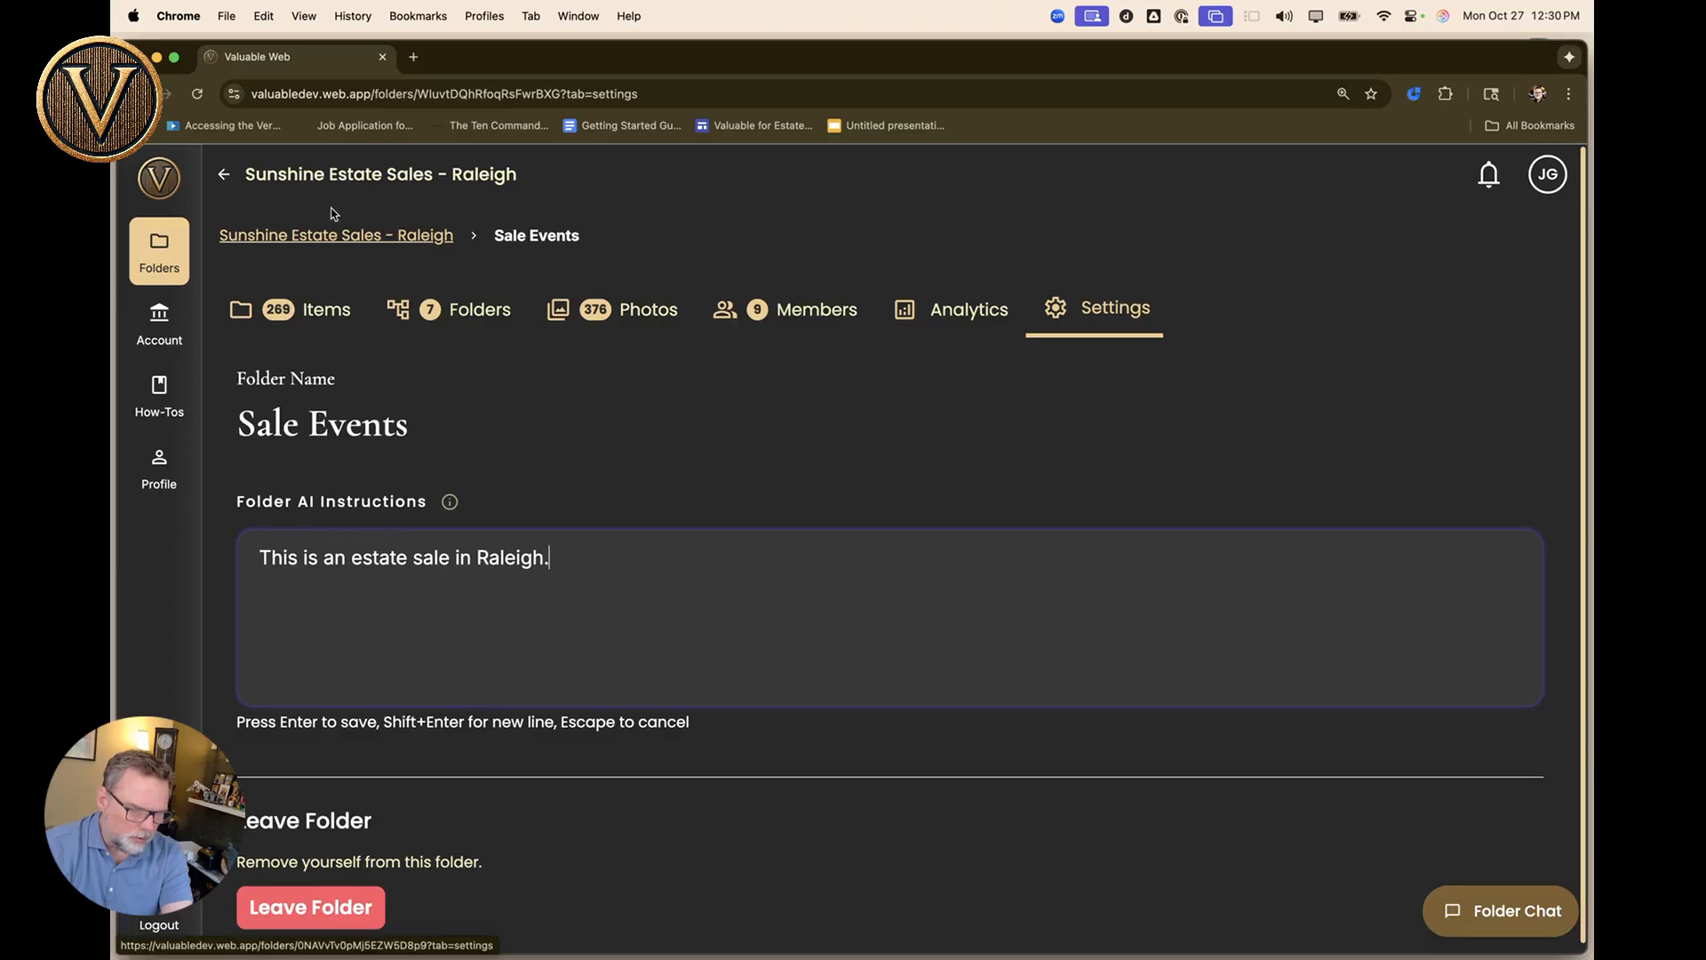
left_click(333, 173)
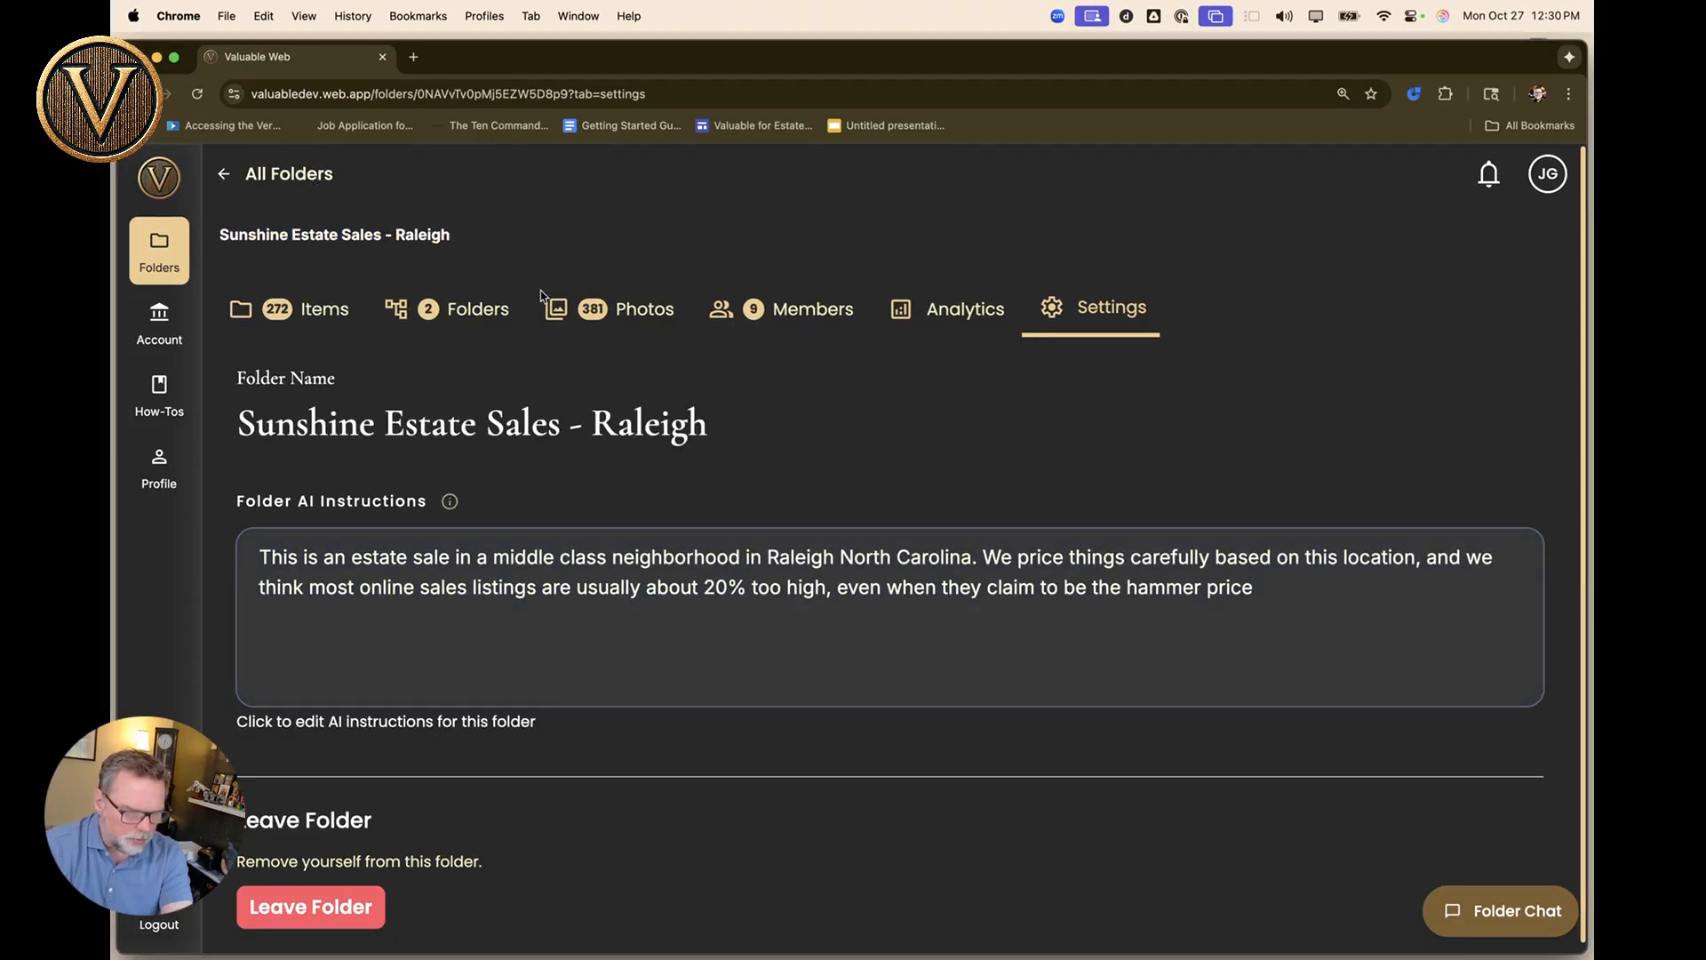
Expand Sale Events in the folders list, enter it, and view its items.
left_click(480, 316)
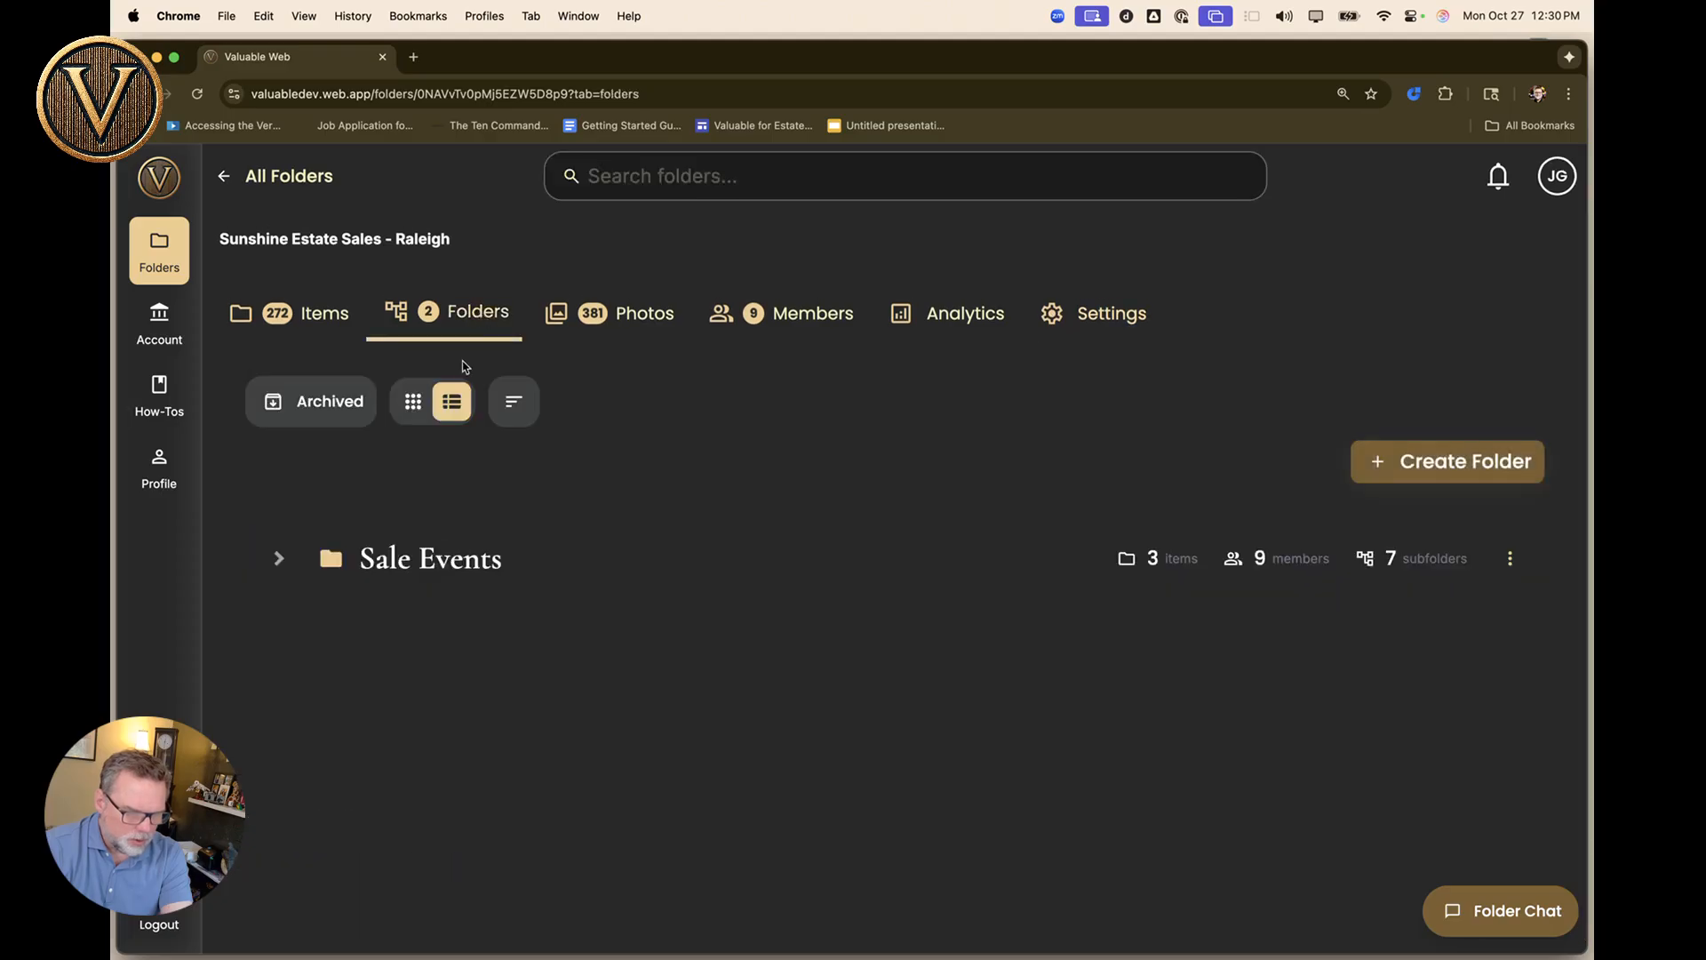
left_click(281, 558)
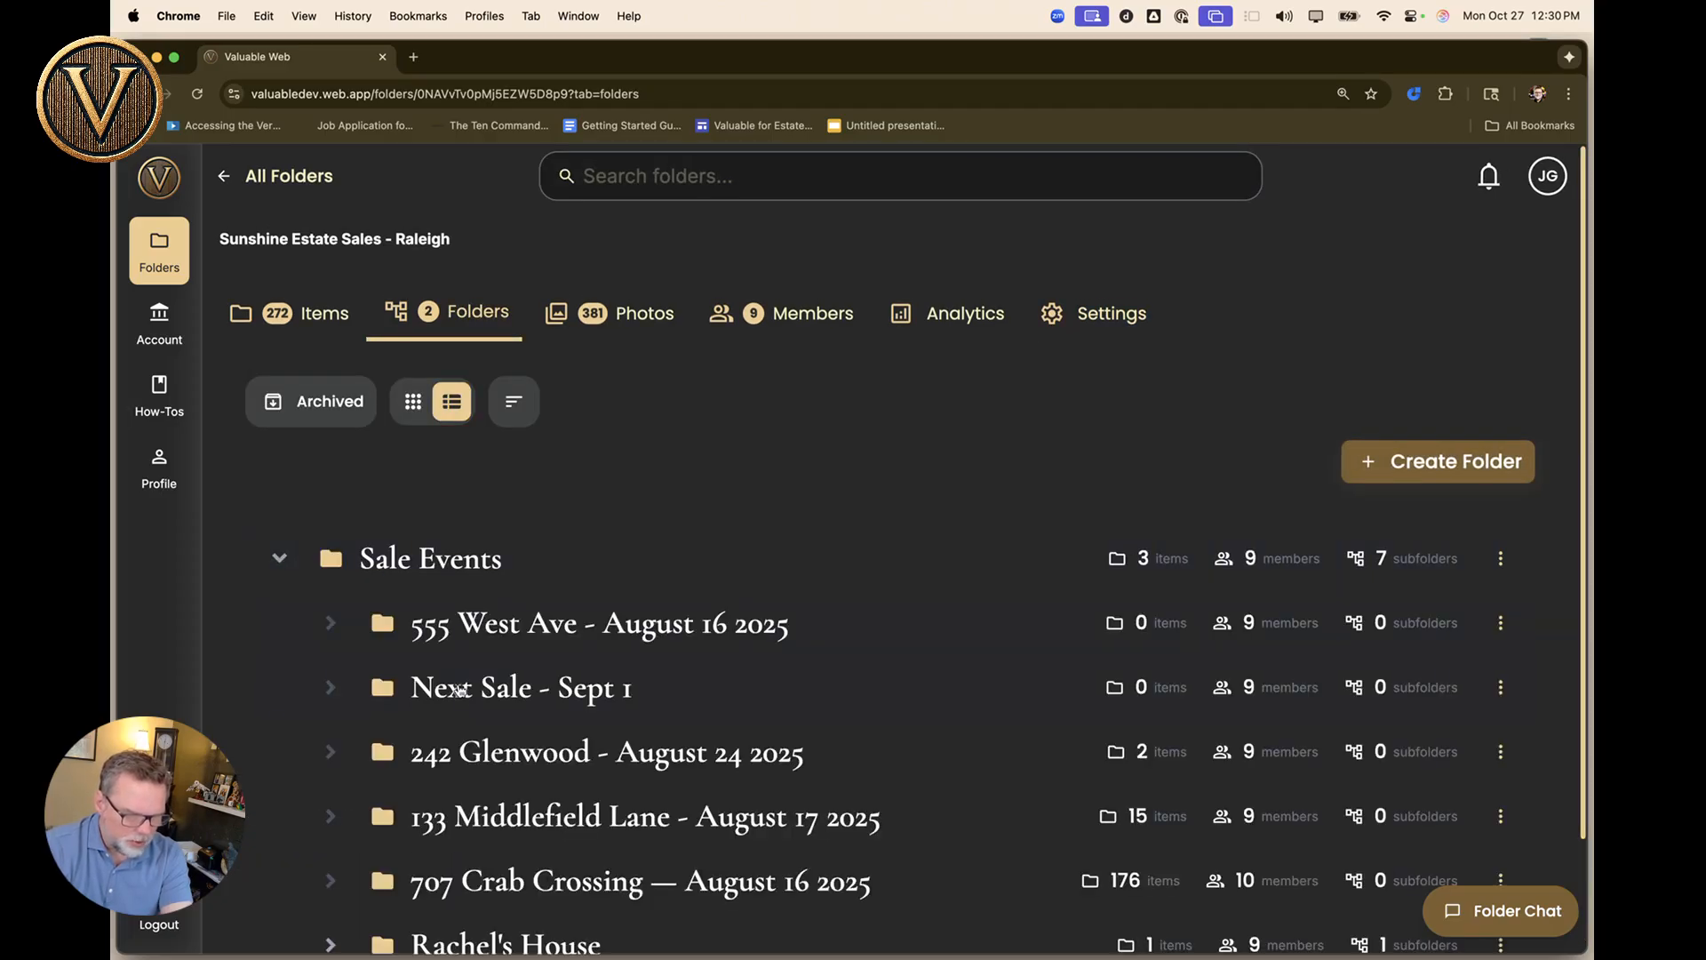
scroll(476, 533, "down", 3)
left_click(474, 435)
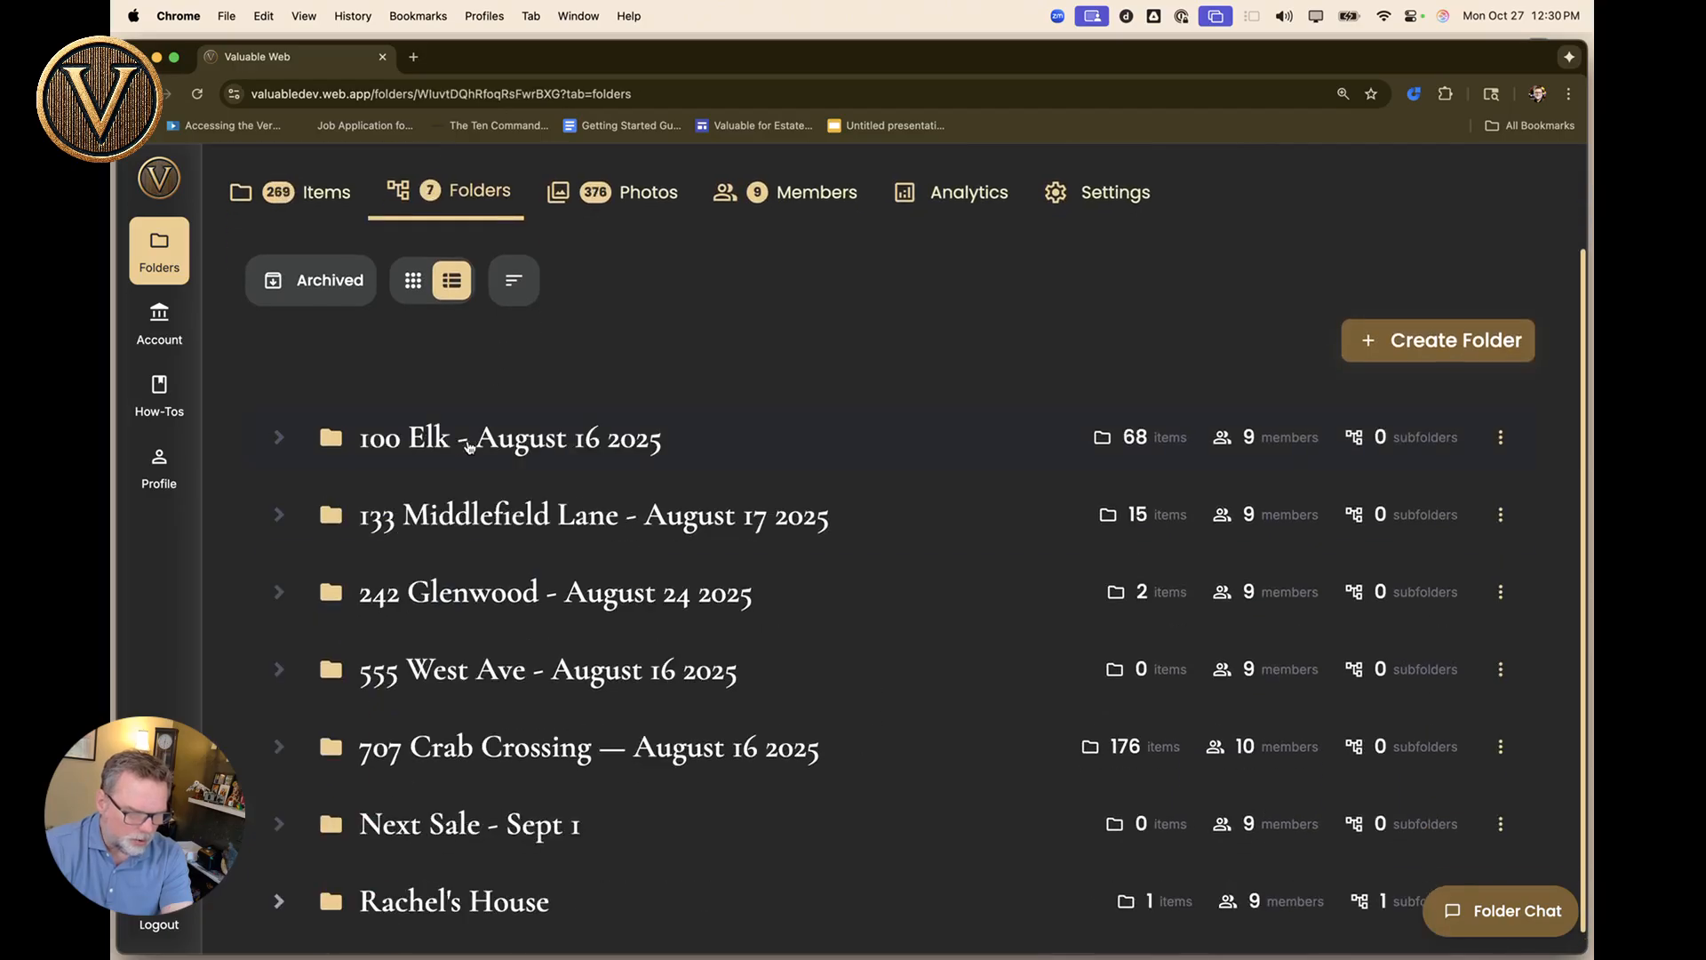
left_click(318, 192)
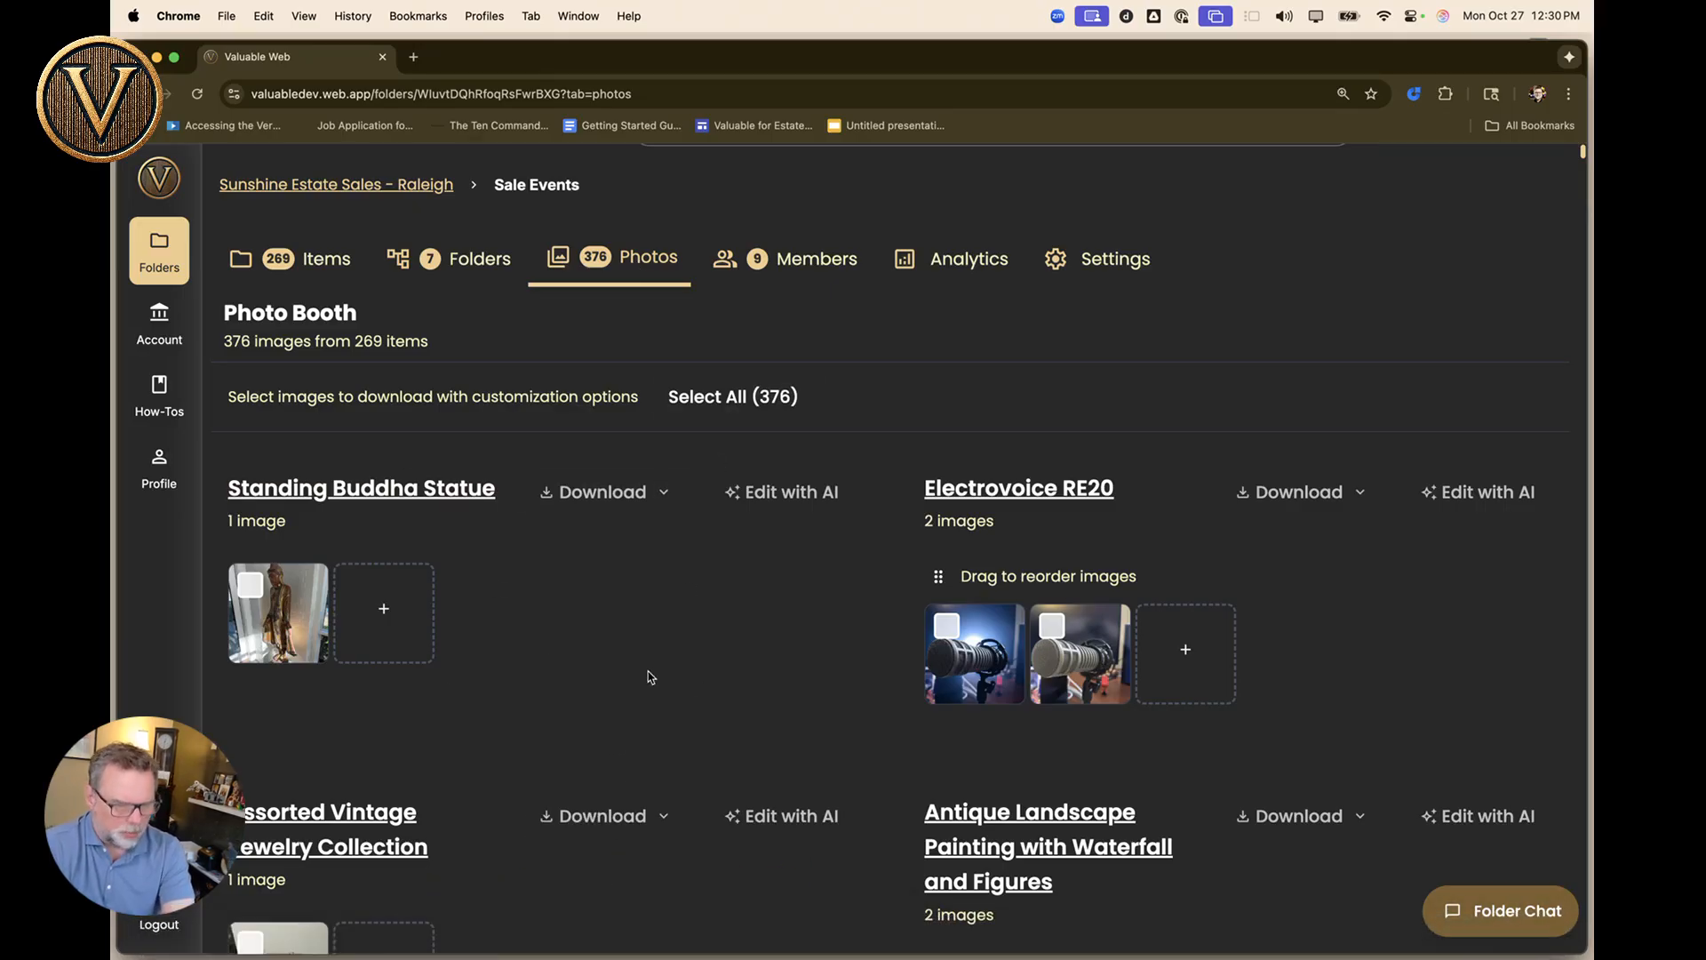
Select the Standing Buddha Statue photo and the first landscape painting photo.
scroll(599, 547, "down", 10)
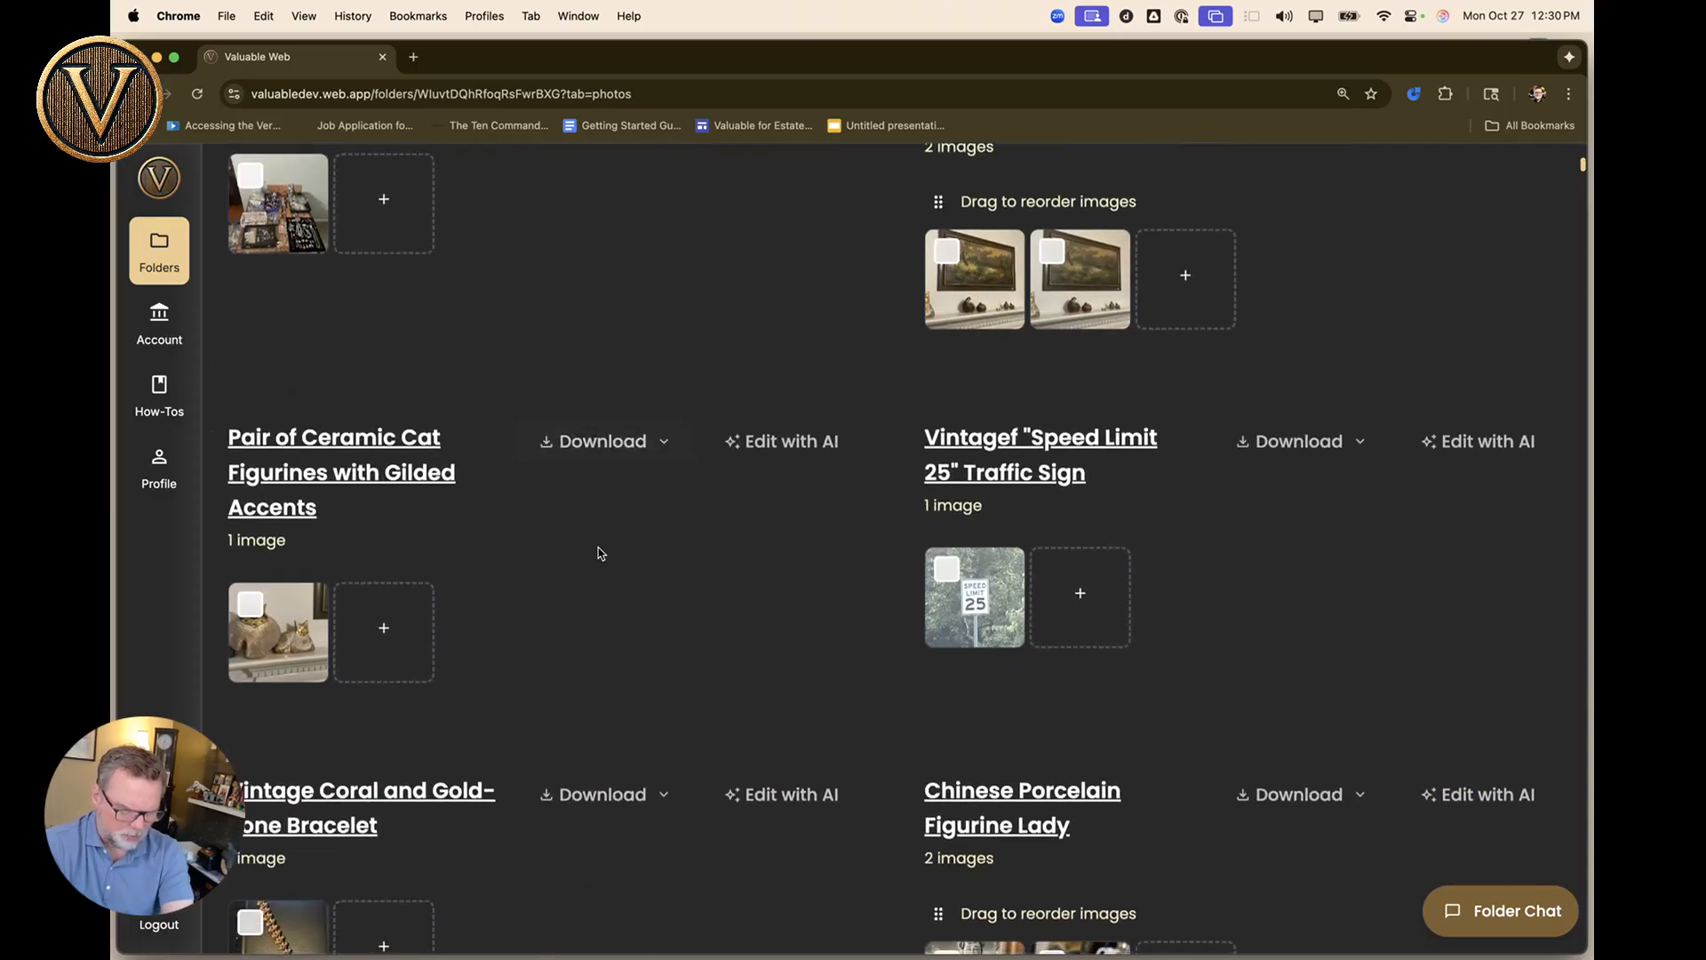
scroll(599, 551, "down", 15)
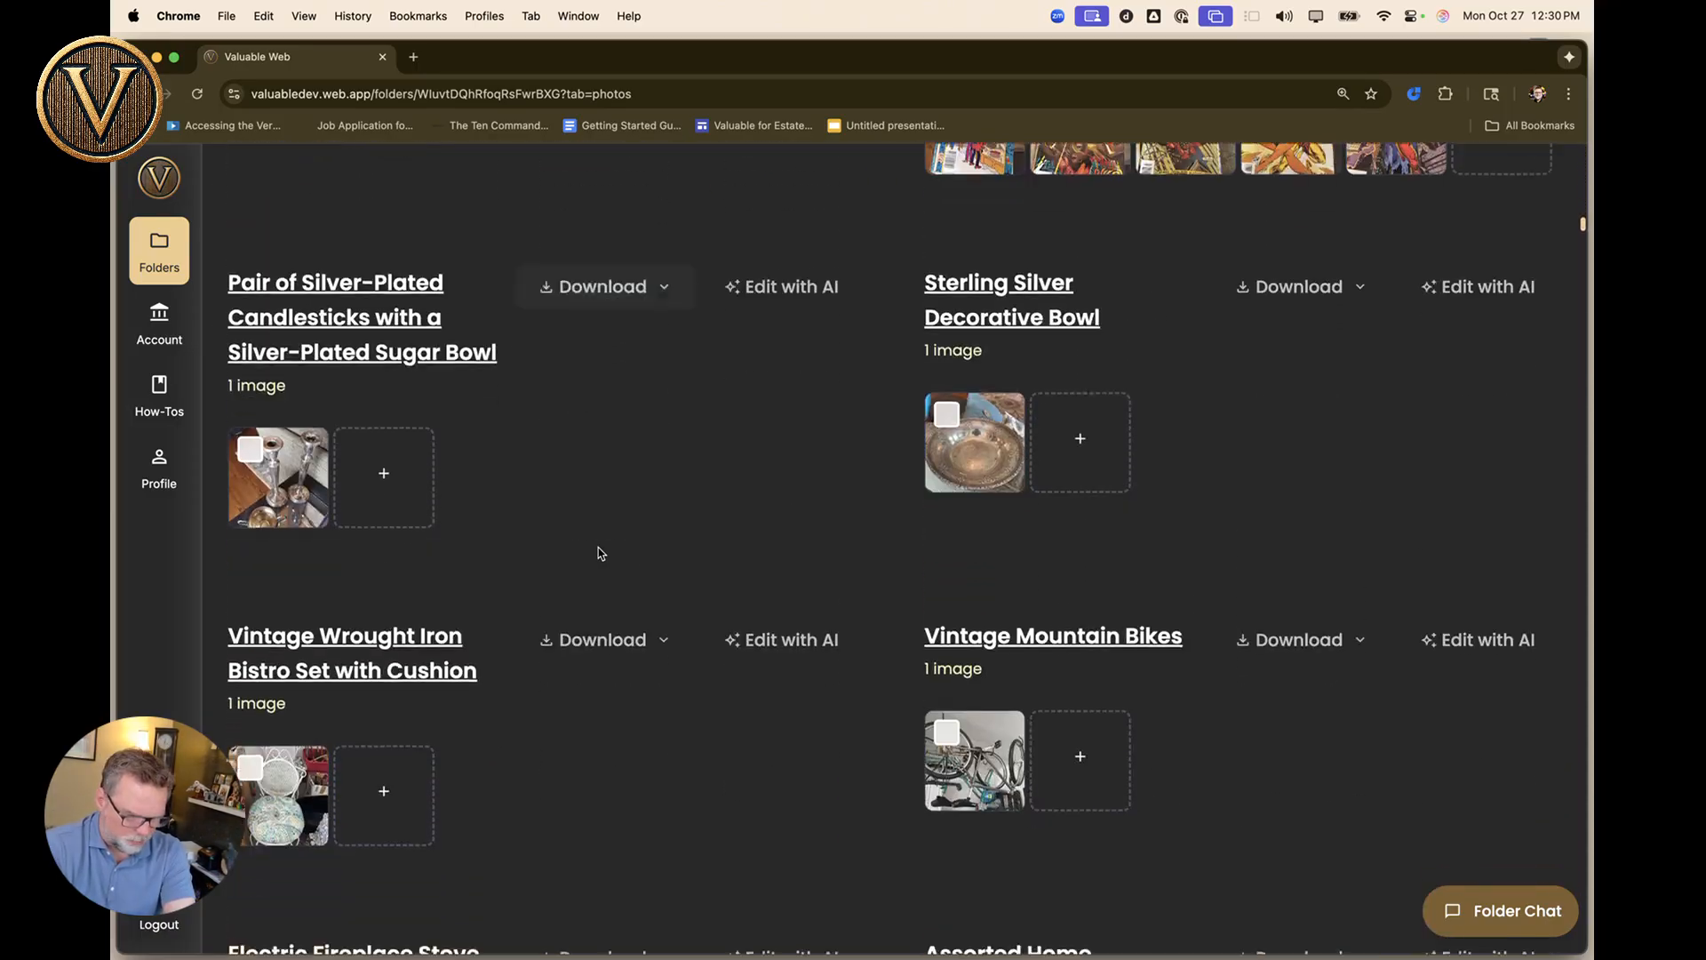
scroll(599, 552, "down", 15)
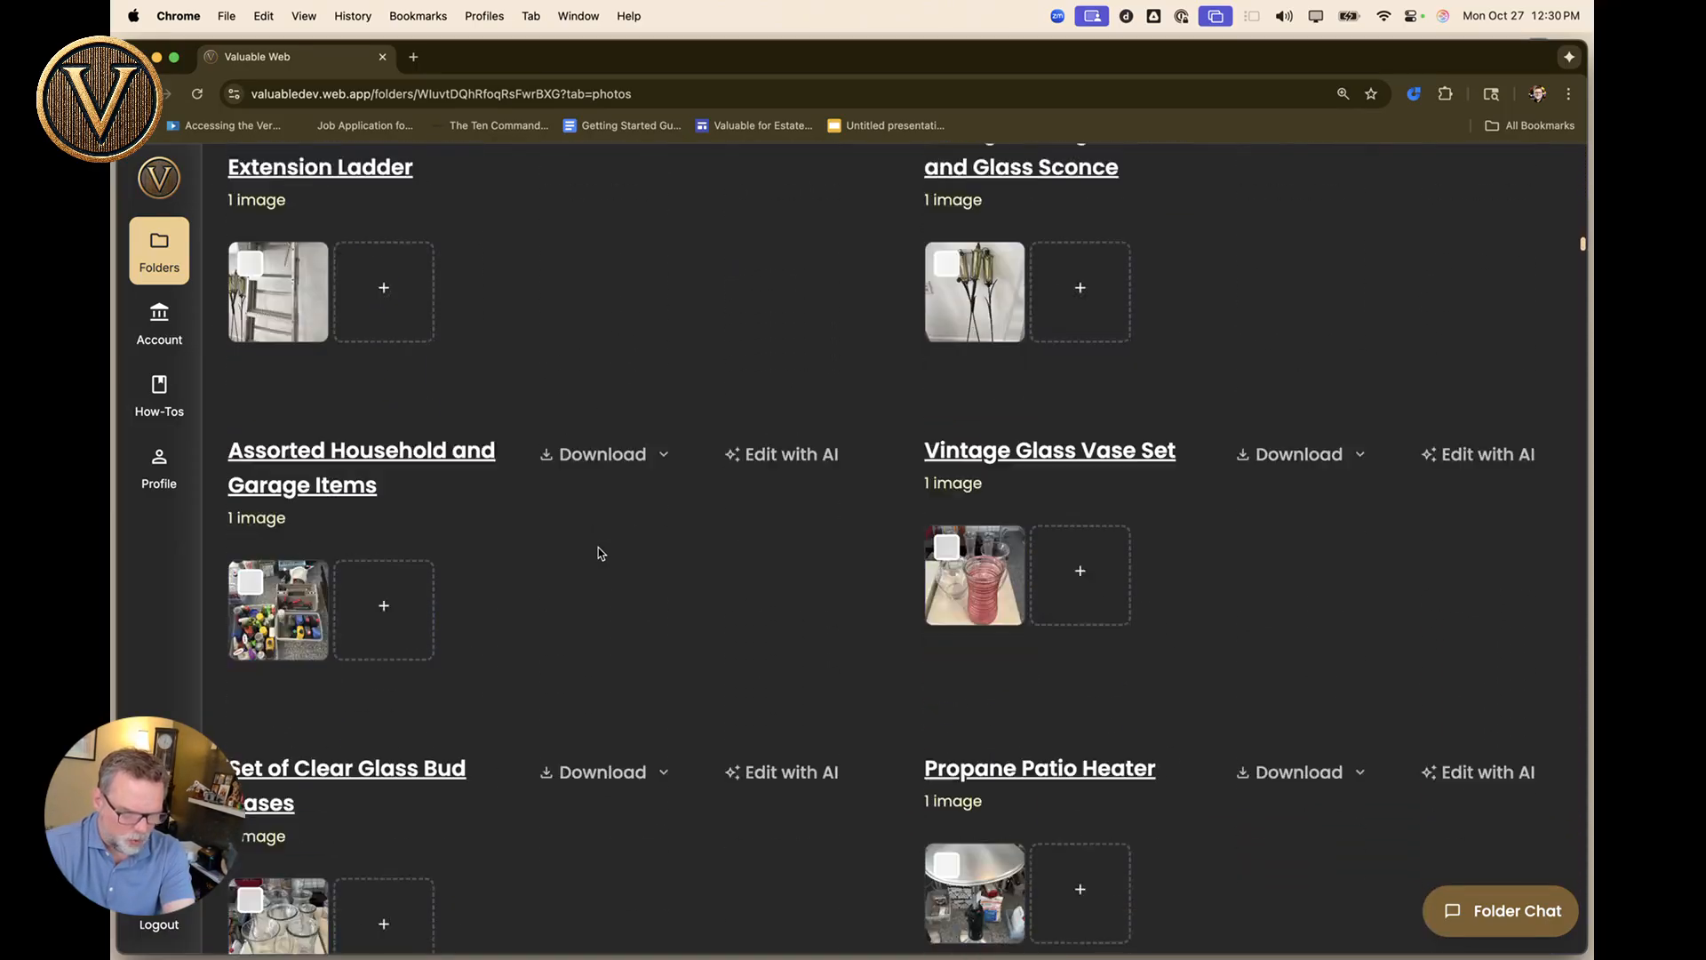
scroll(598, 552, "down", 15)
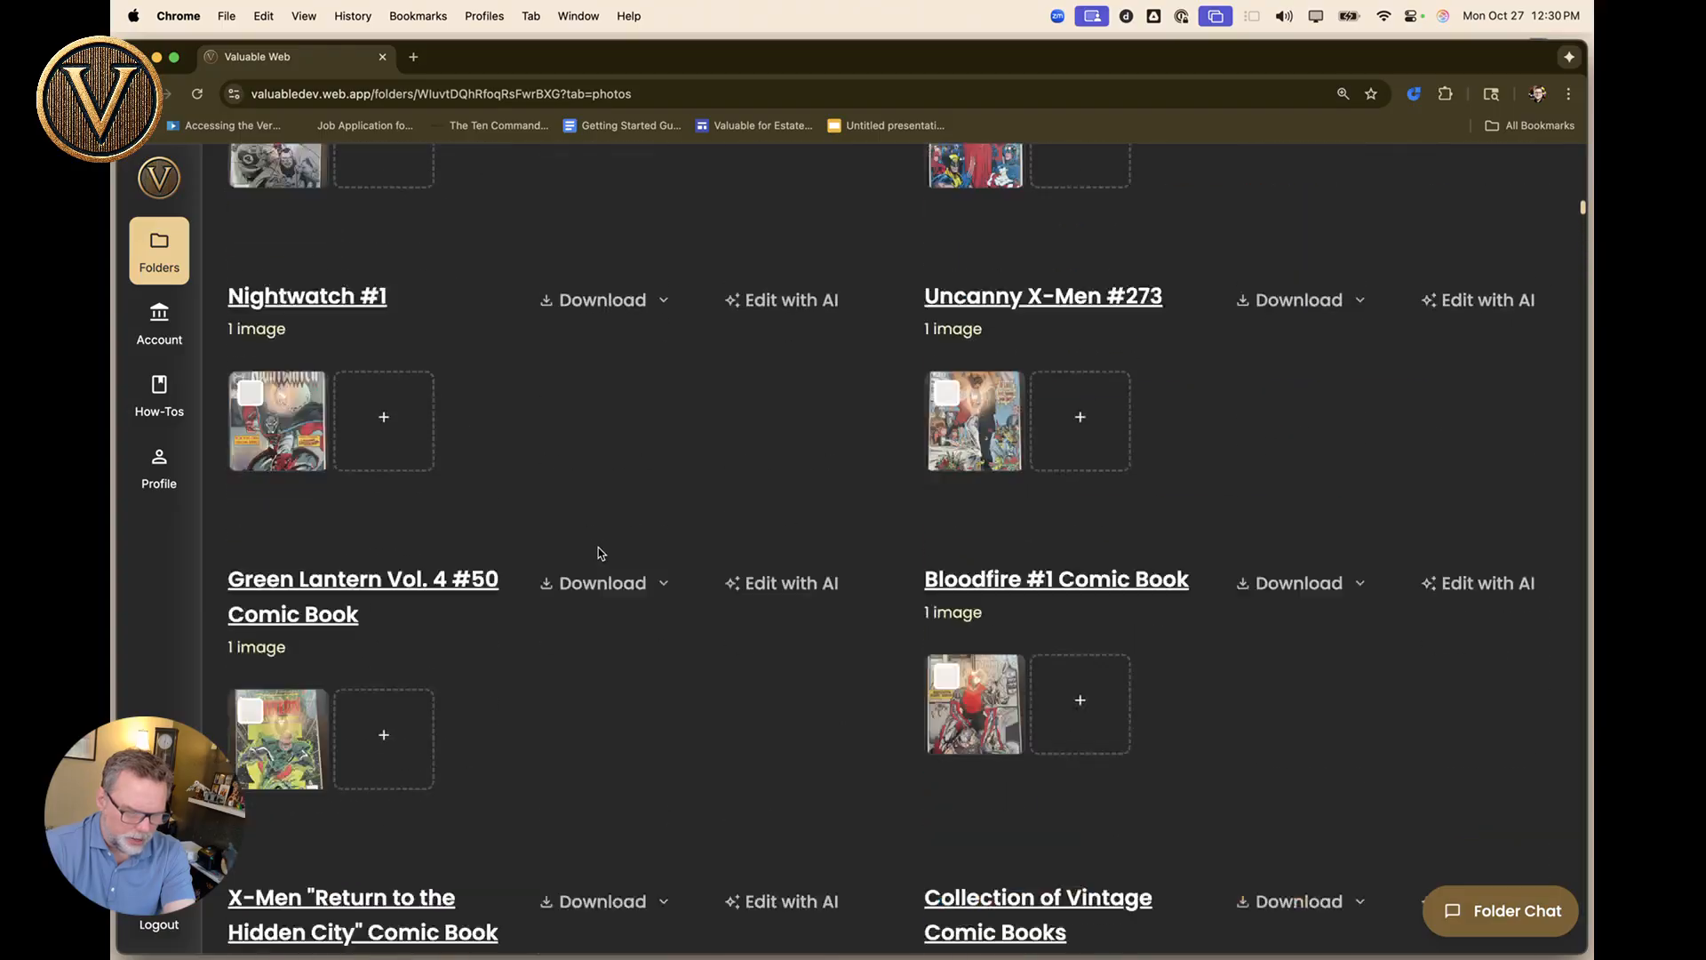
scroll(599, 551, "down", 15)
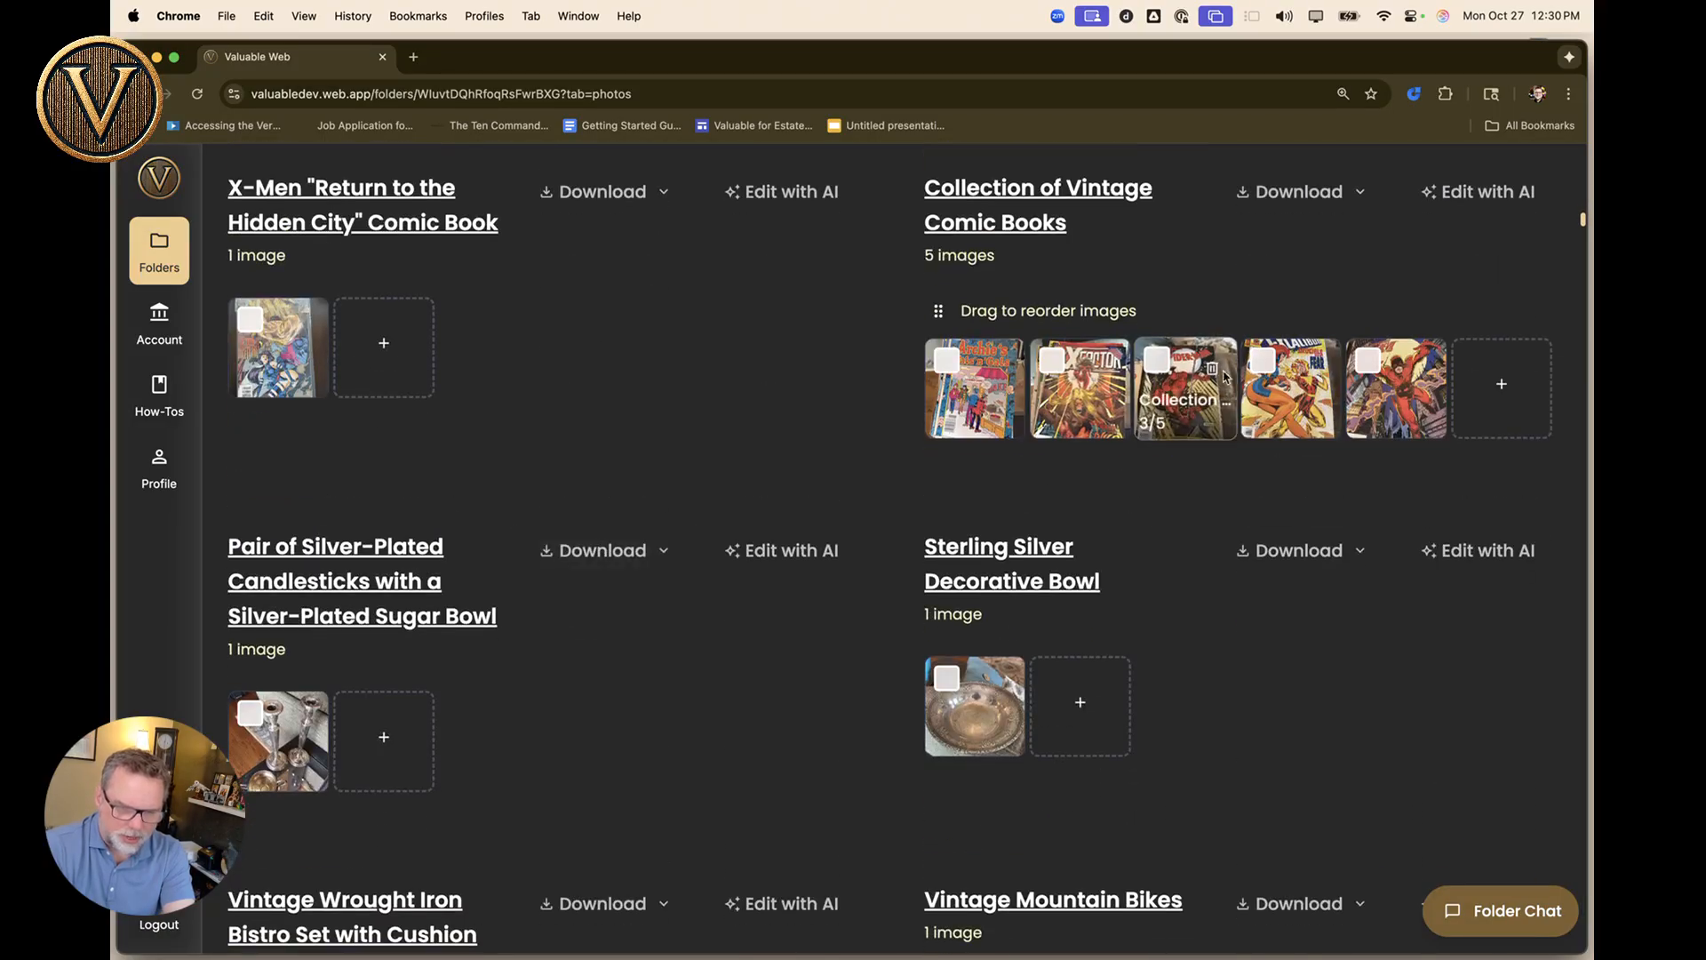
scroll(722, 399, "up", 20)
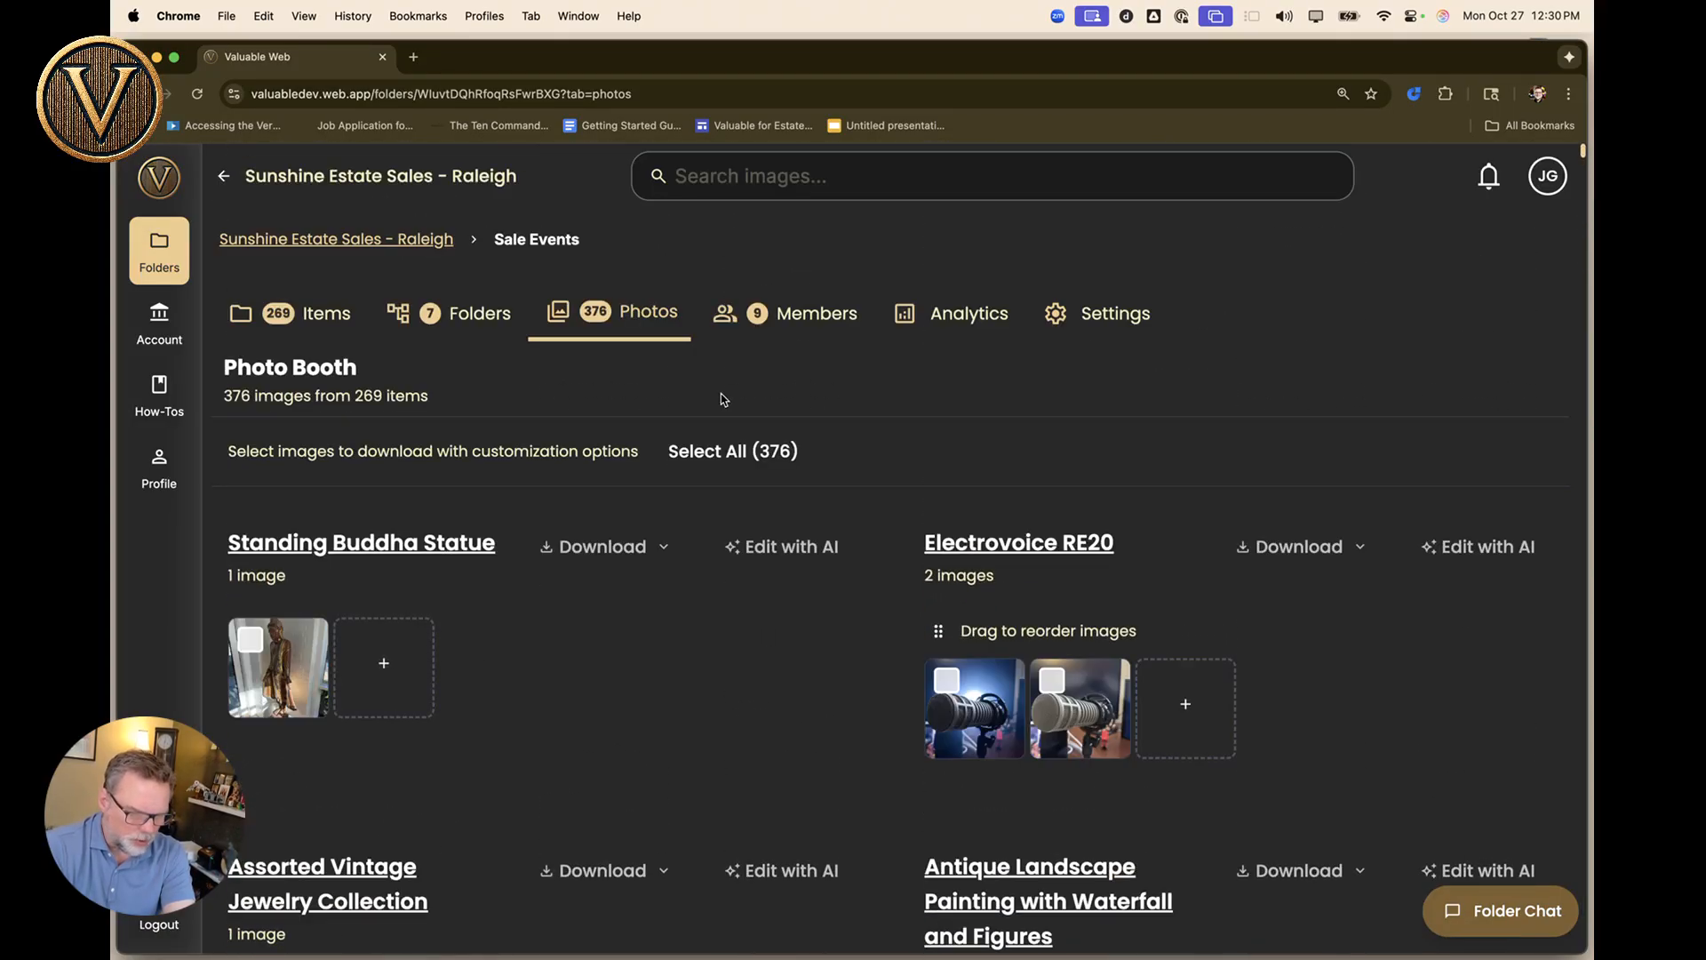
left_click(251, 640)
scroll(670, 671, "down", 3)
scroll(670, 671, "down", 1)
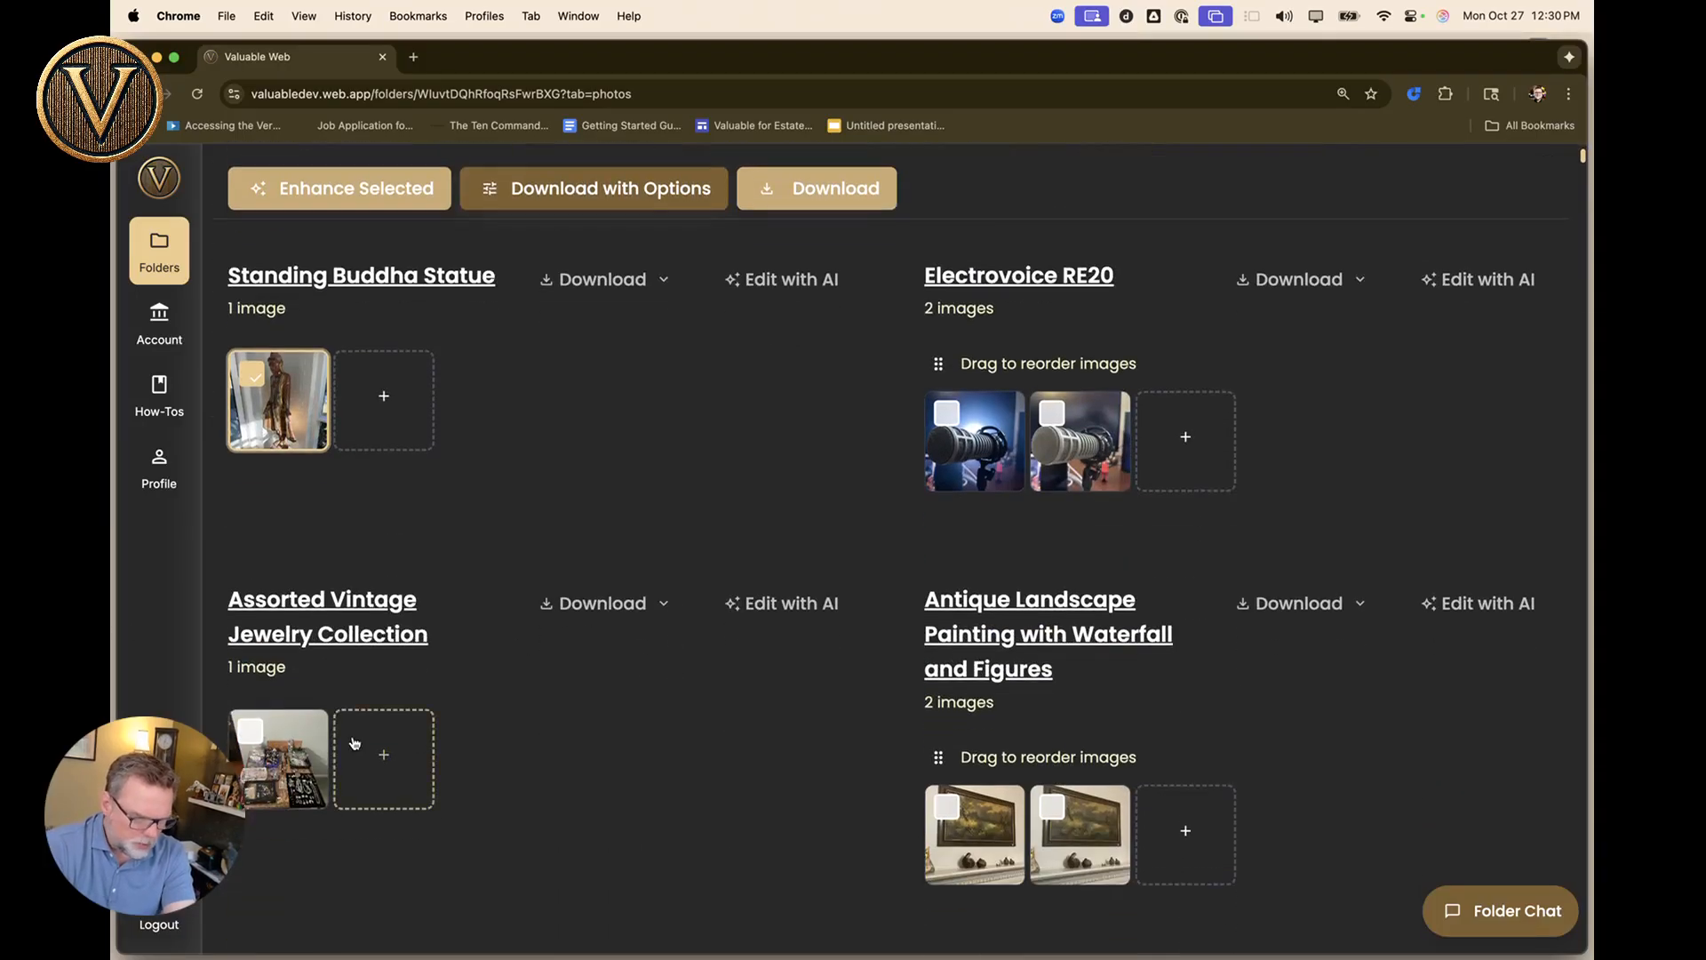
scroll(249, 738, "down", 3)
left_click(946, 691)
Select the first Chinese Porcelain Figurine Lady photo and open bulk enhancement for all three.
scroll(824, 698, "down", 6)
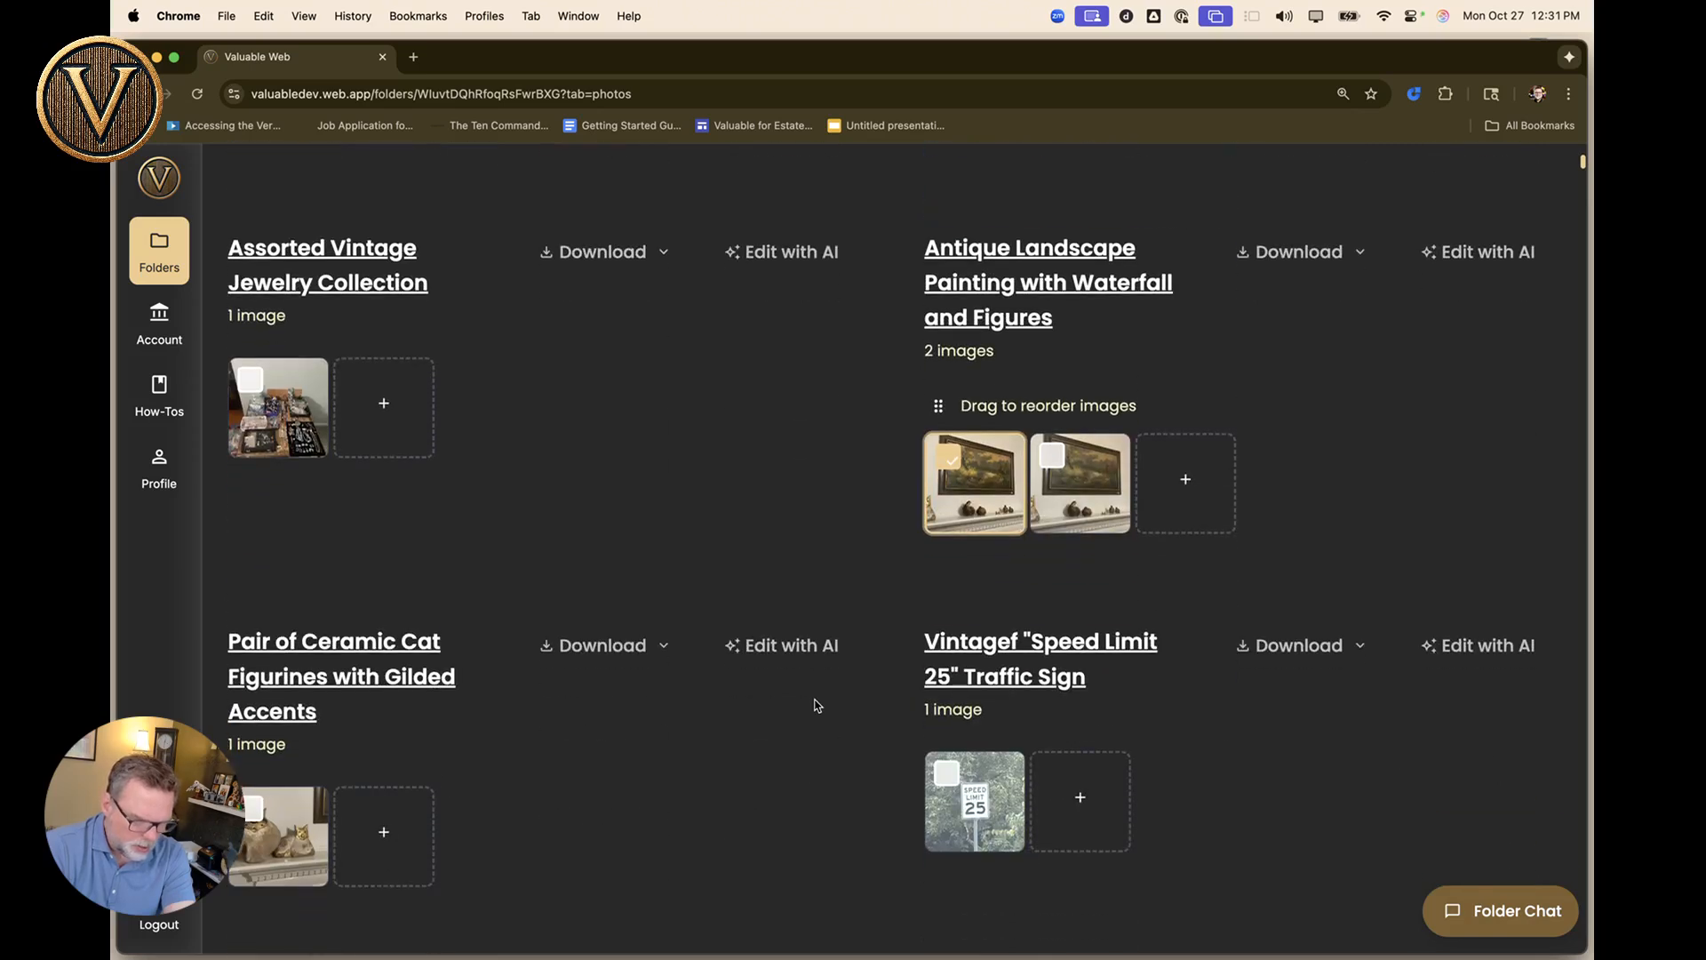
scroll(784, 801, "down", 10)
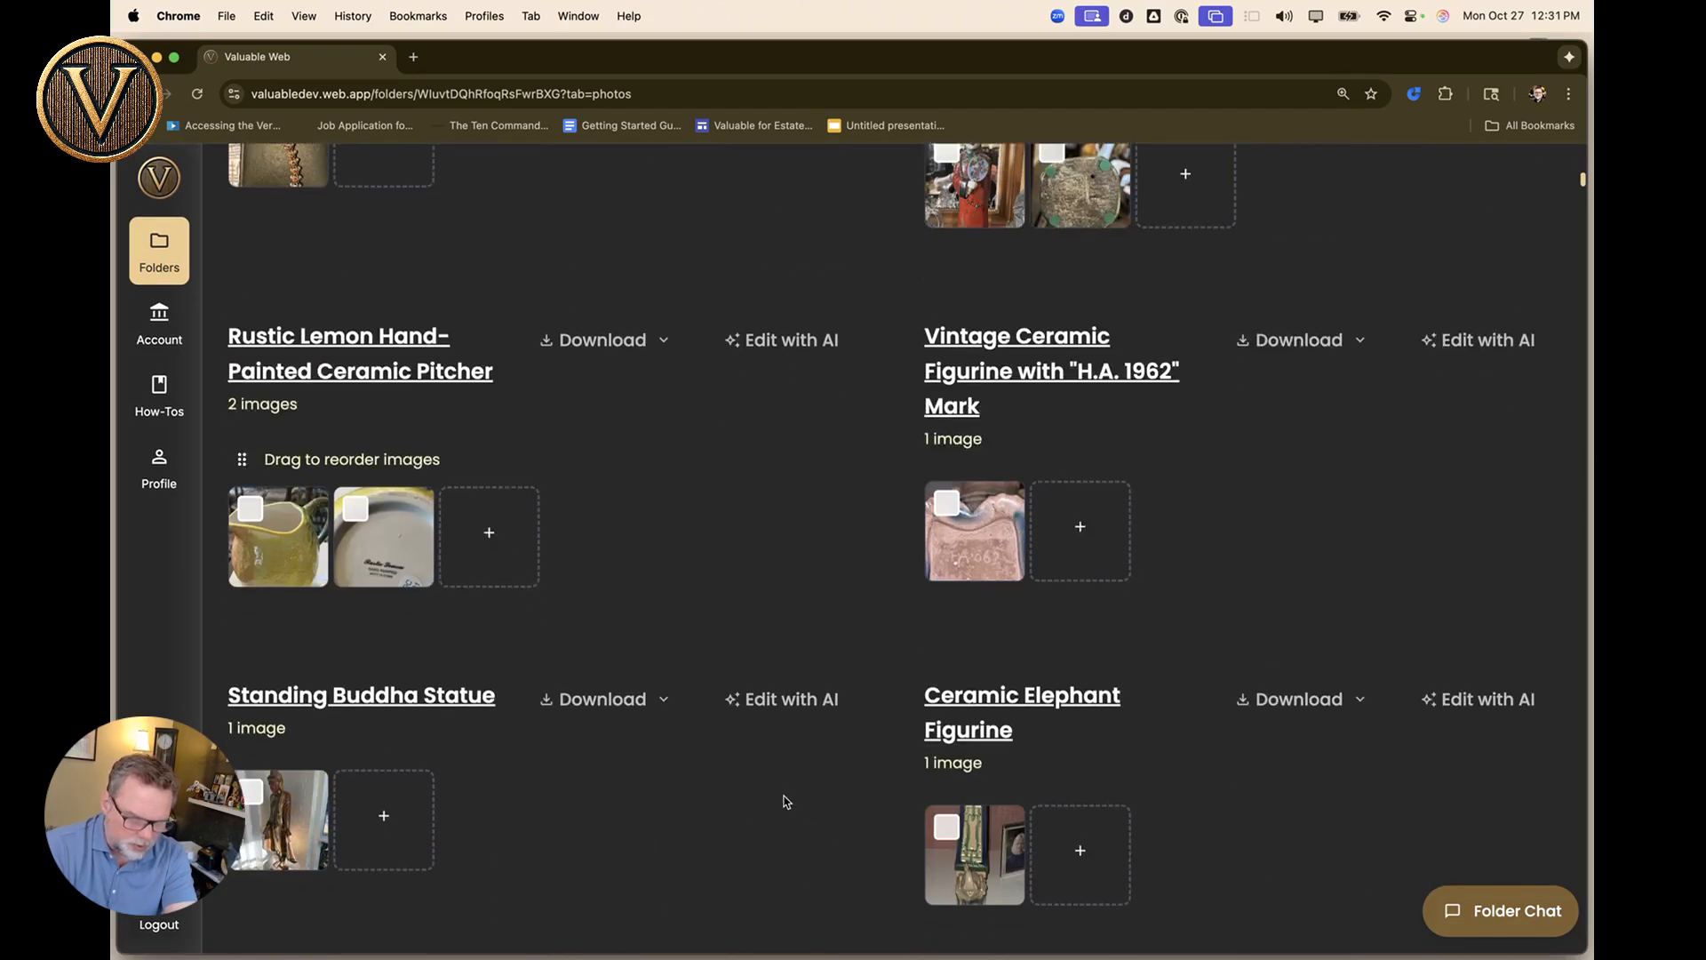
scroll(784, 801, "up", 2)
left_click(947, 320)
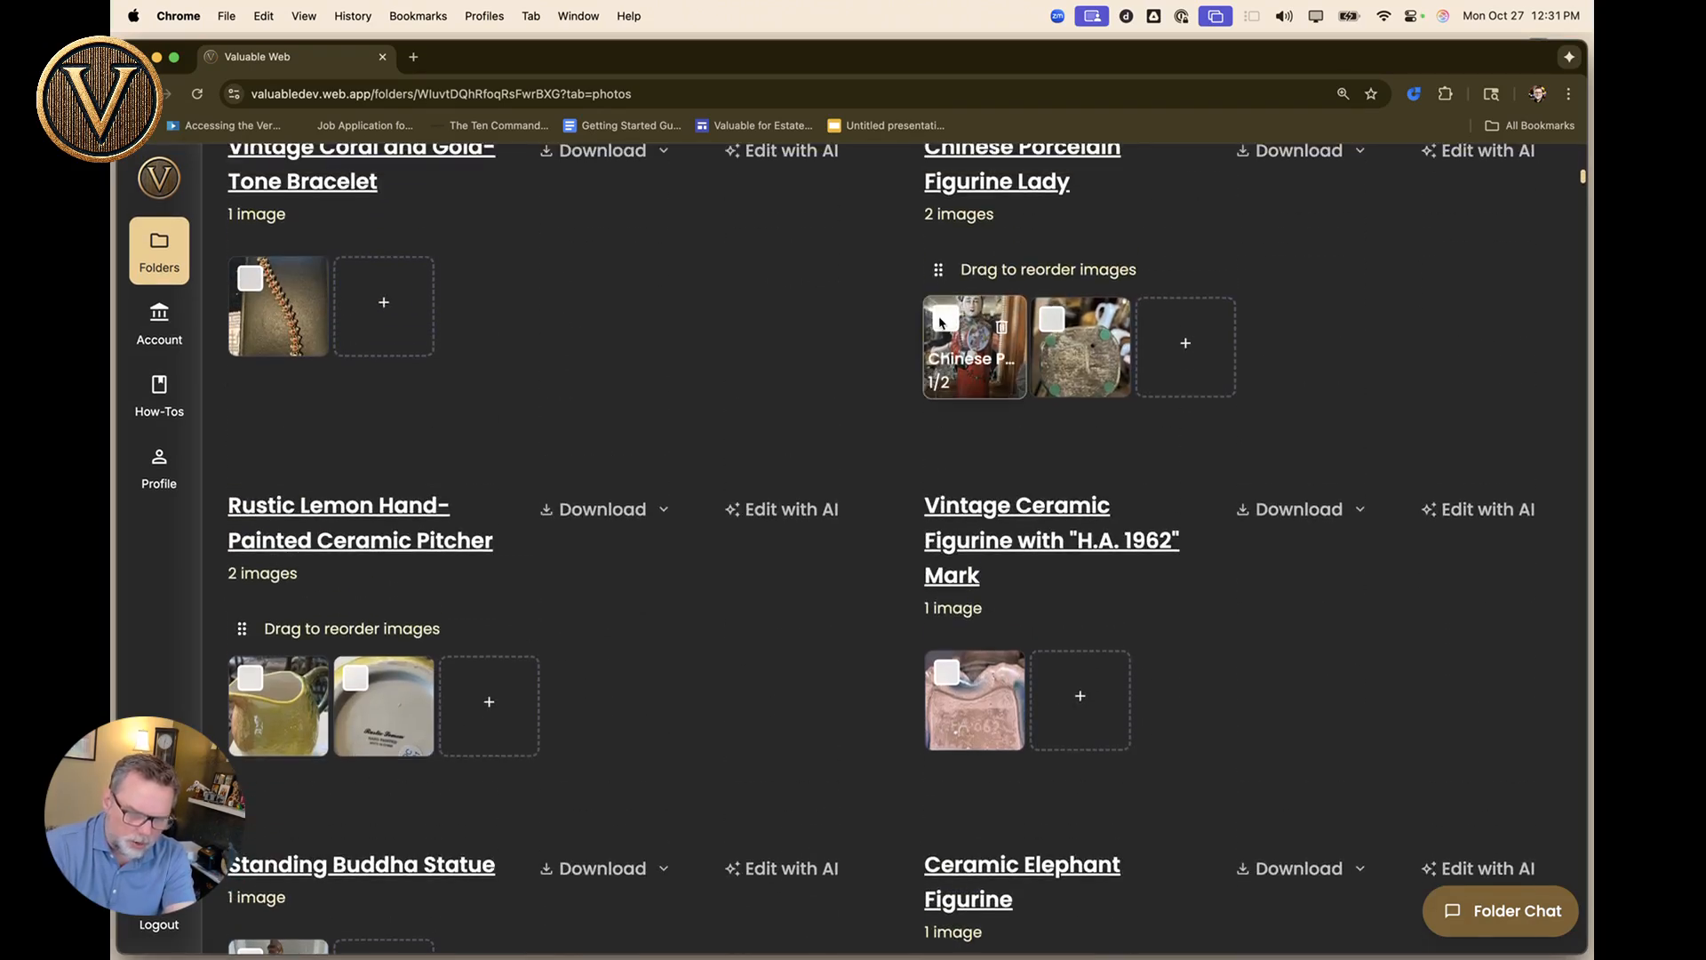
scroll(884, 327, "up", 15)
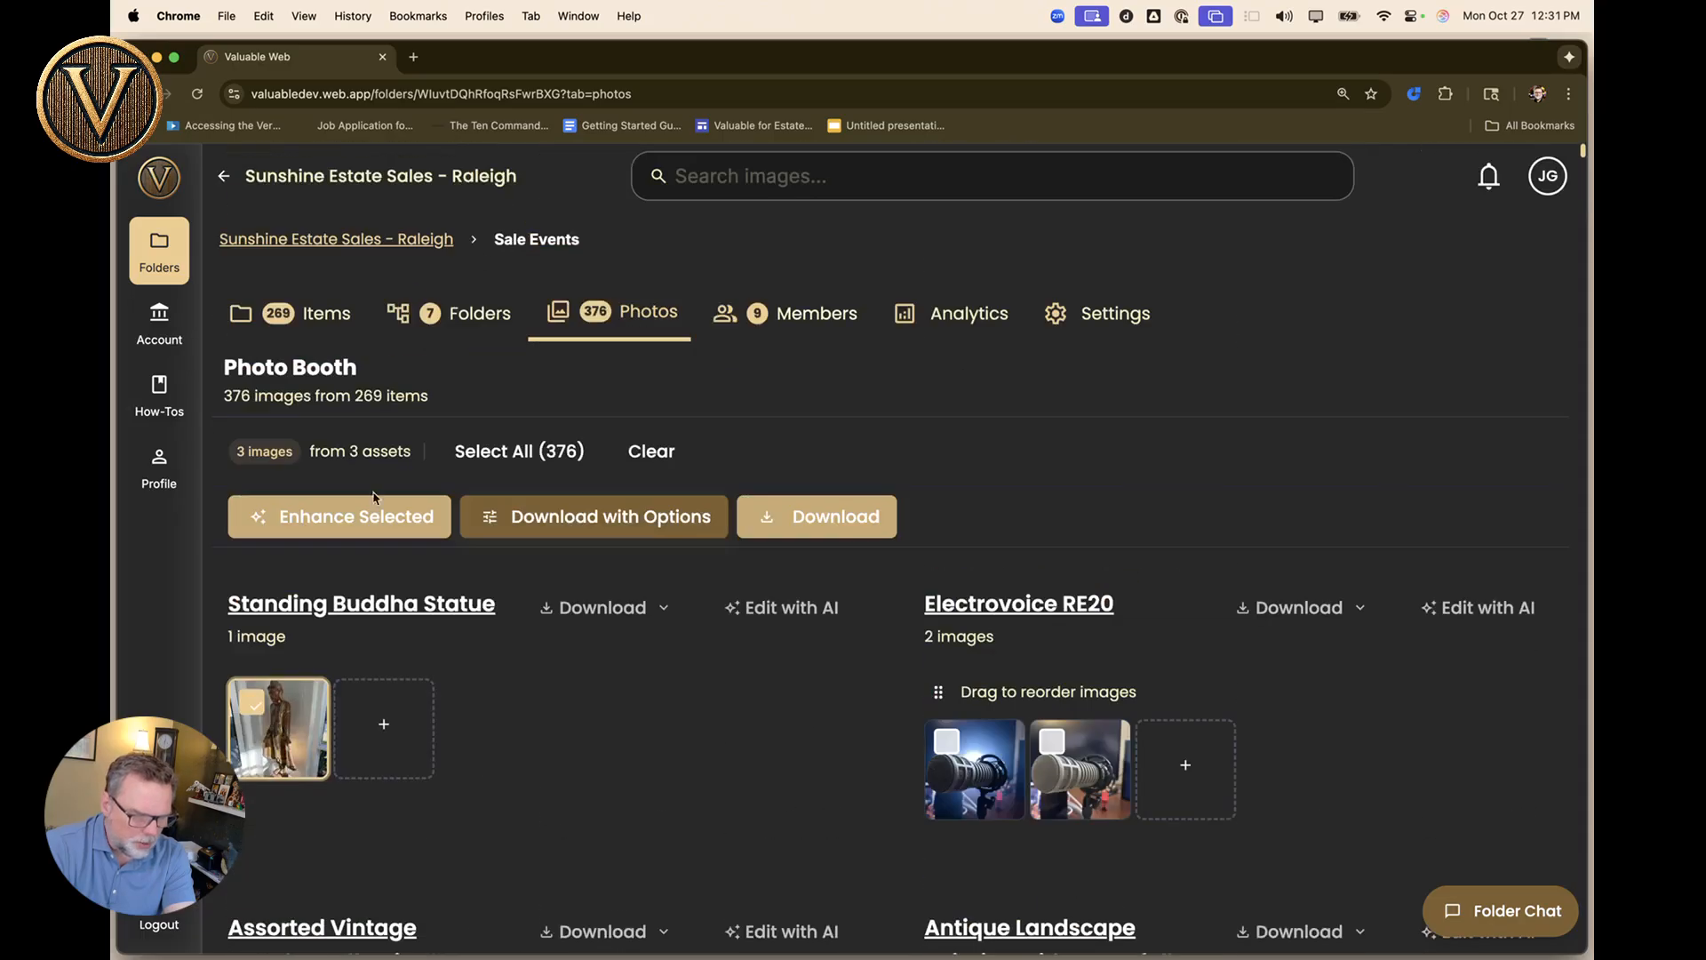
left_click(360, 520)
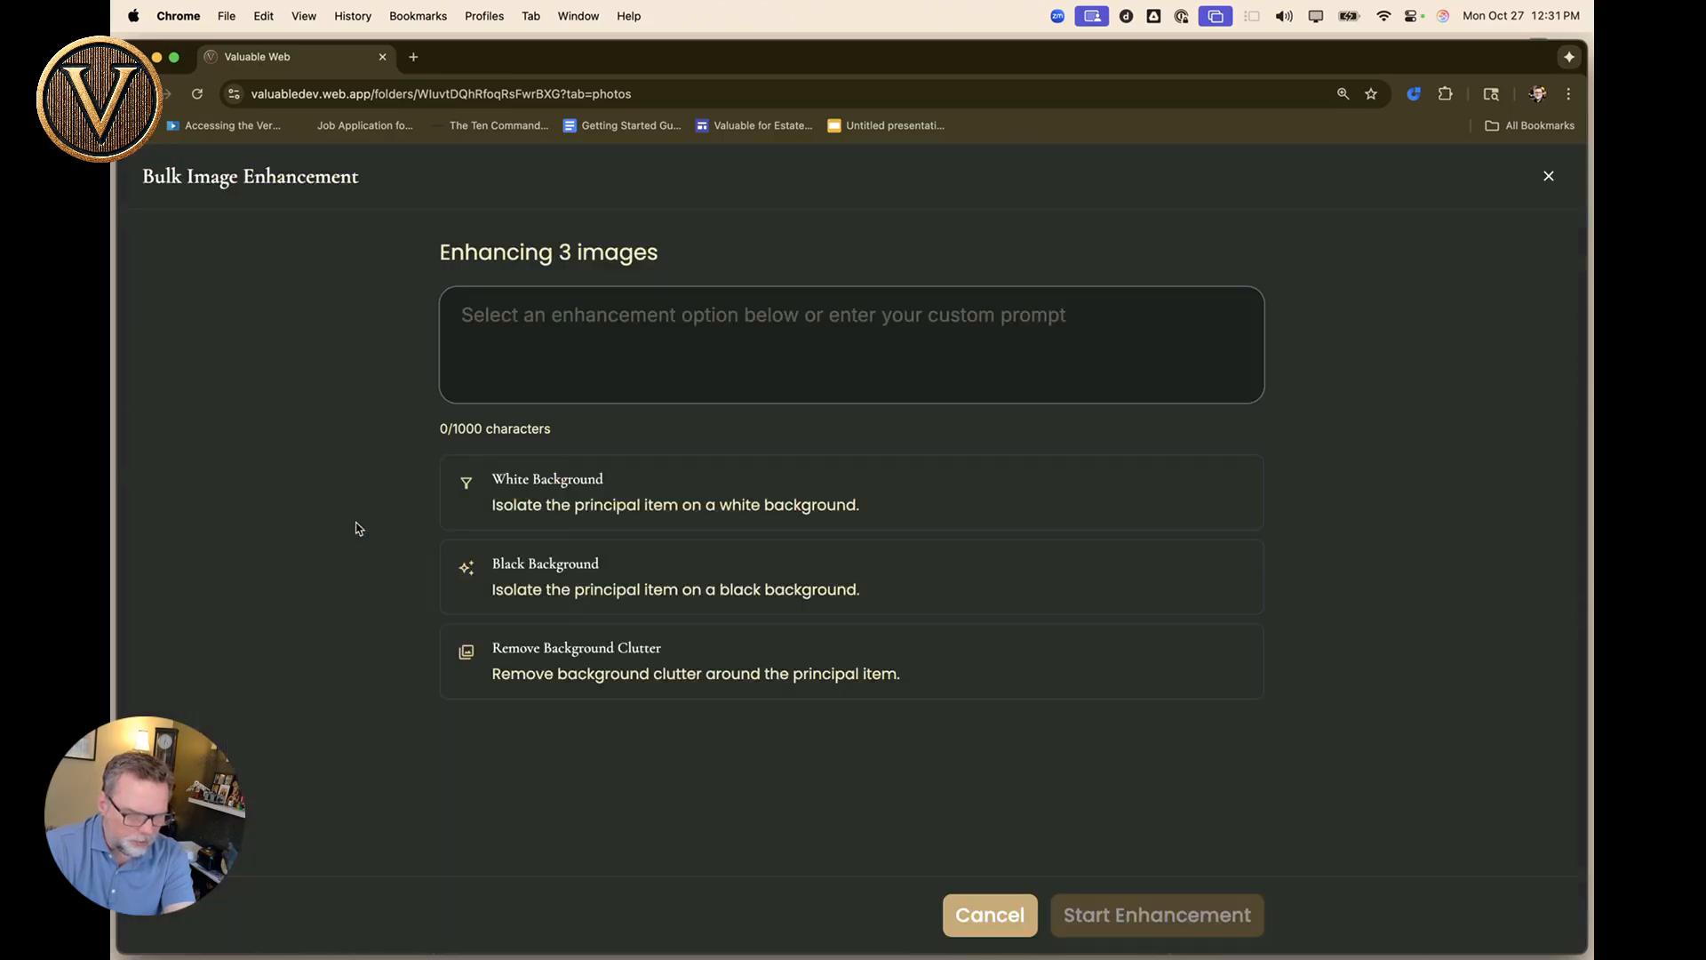
Enhance the three photos with items isolated on a white background.
left_click(547, 488)
left_click(1157, 915)
scroll(580, 701, "down", 2)
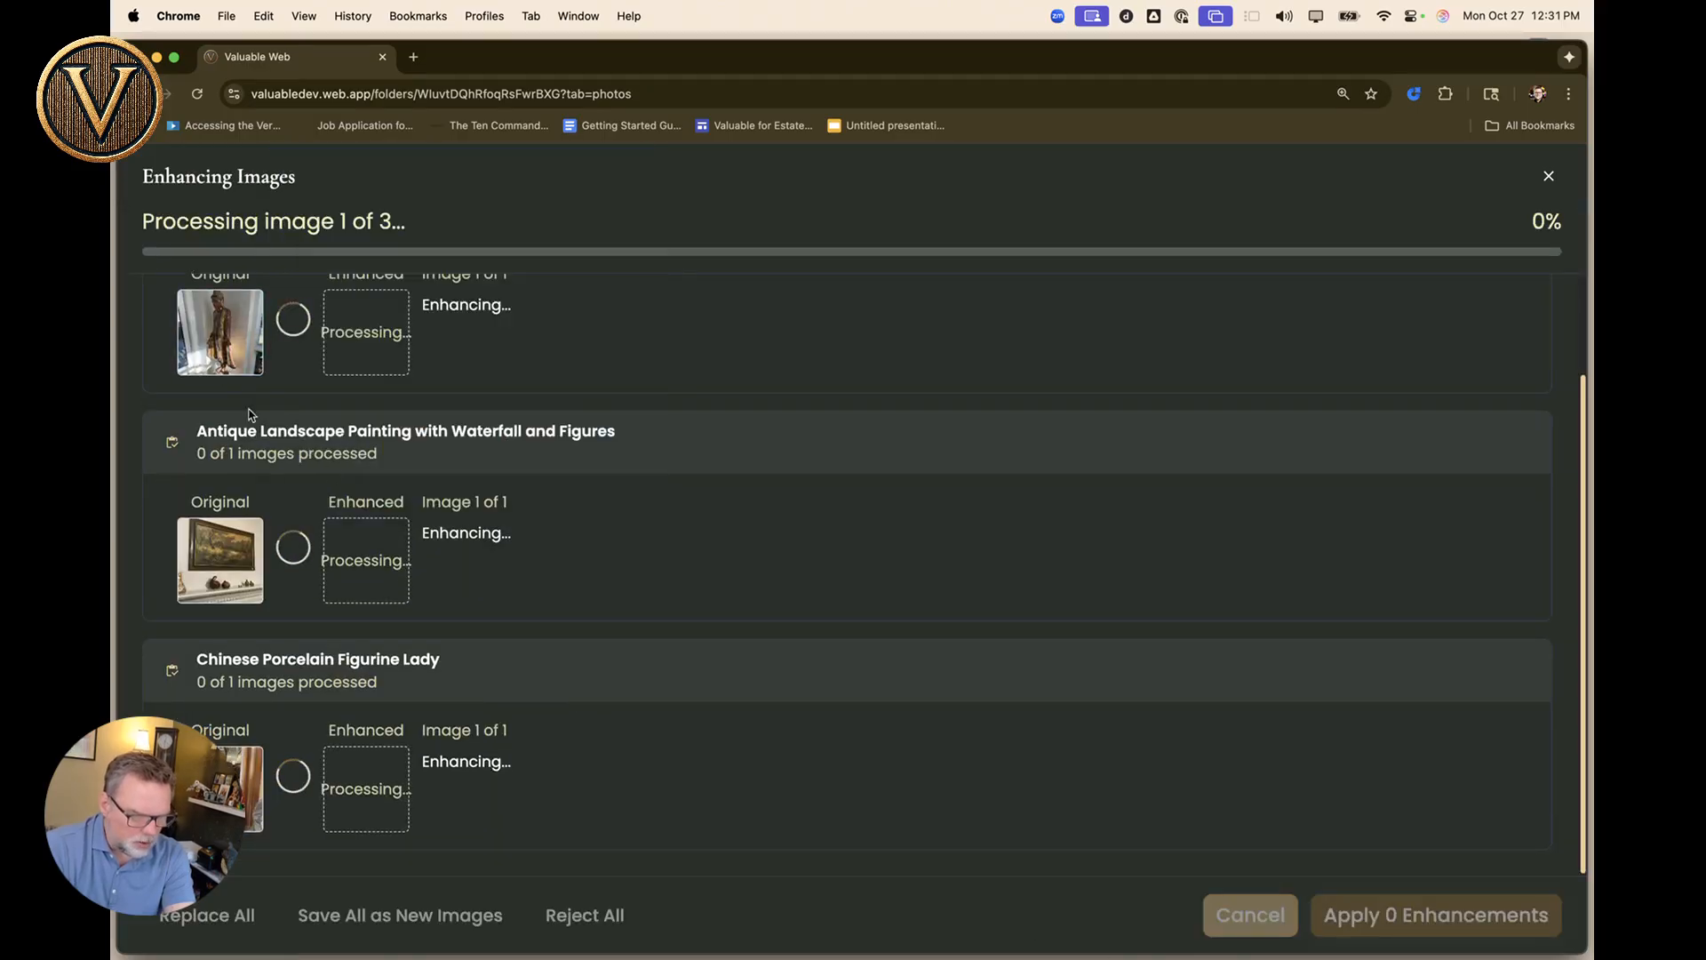
mouse_move(223, 334)
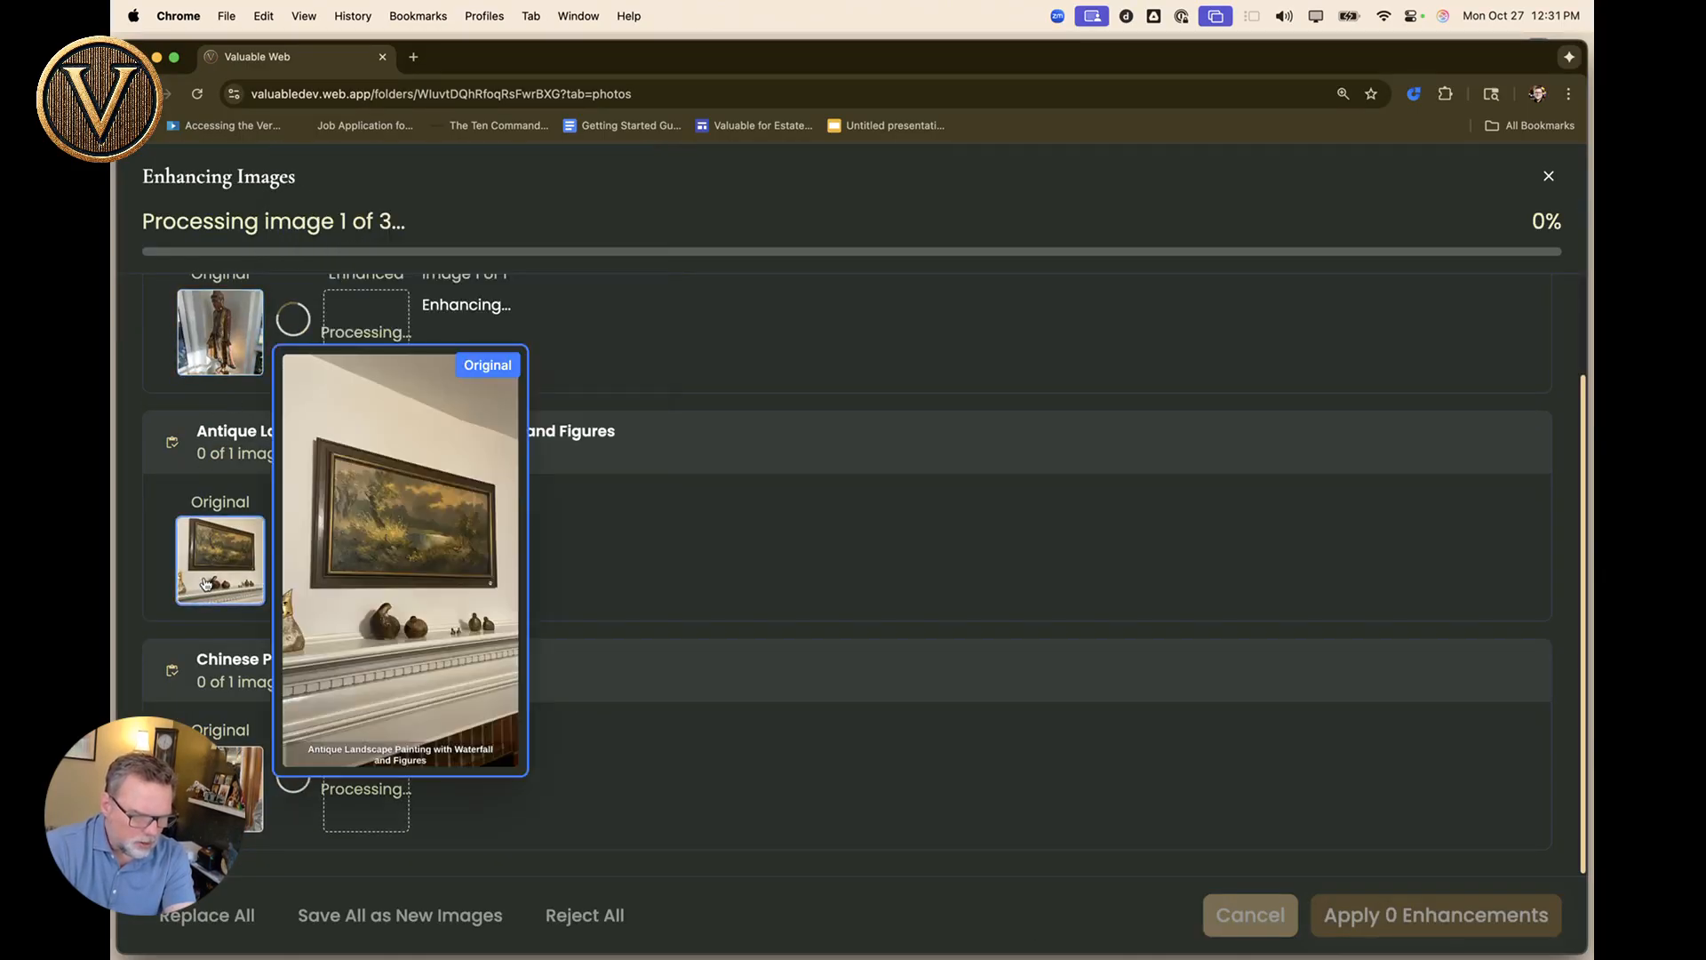
mouse_move(375, 349)
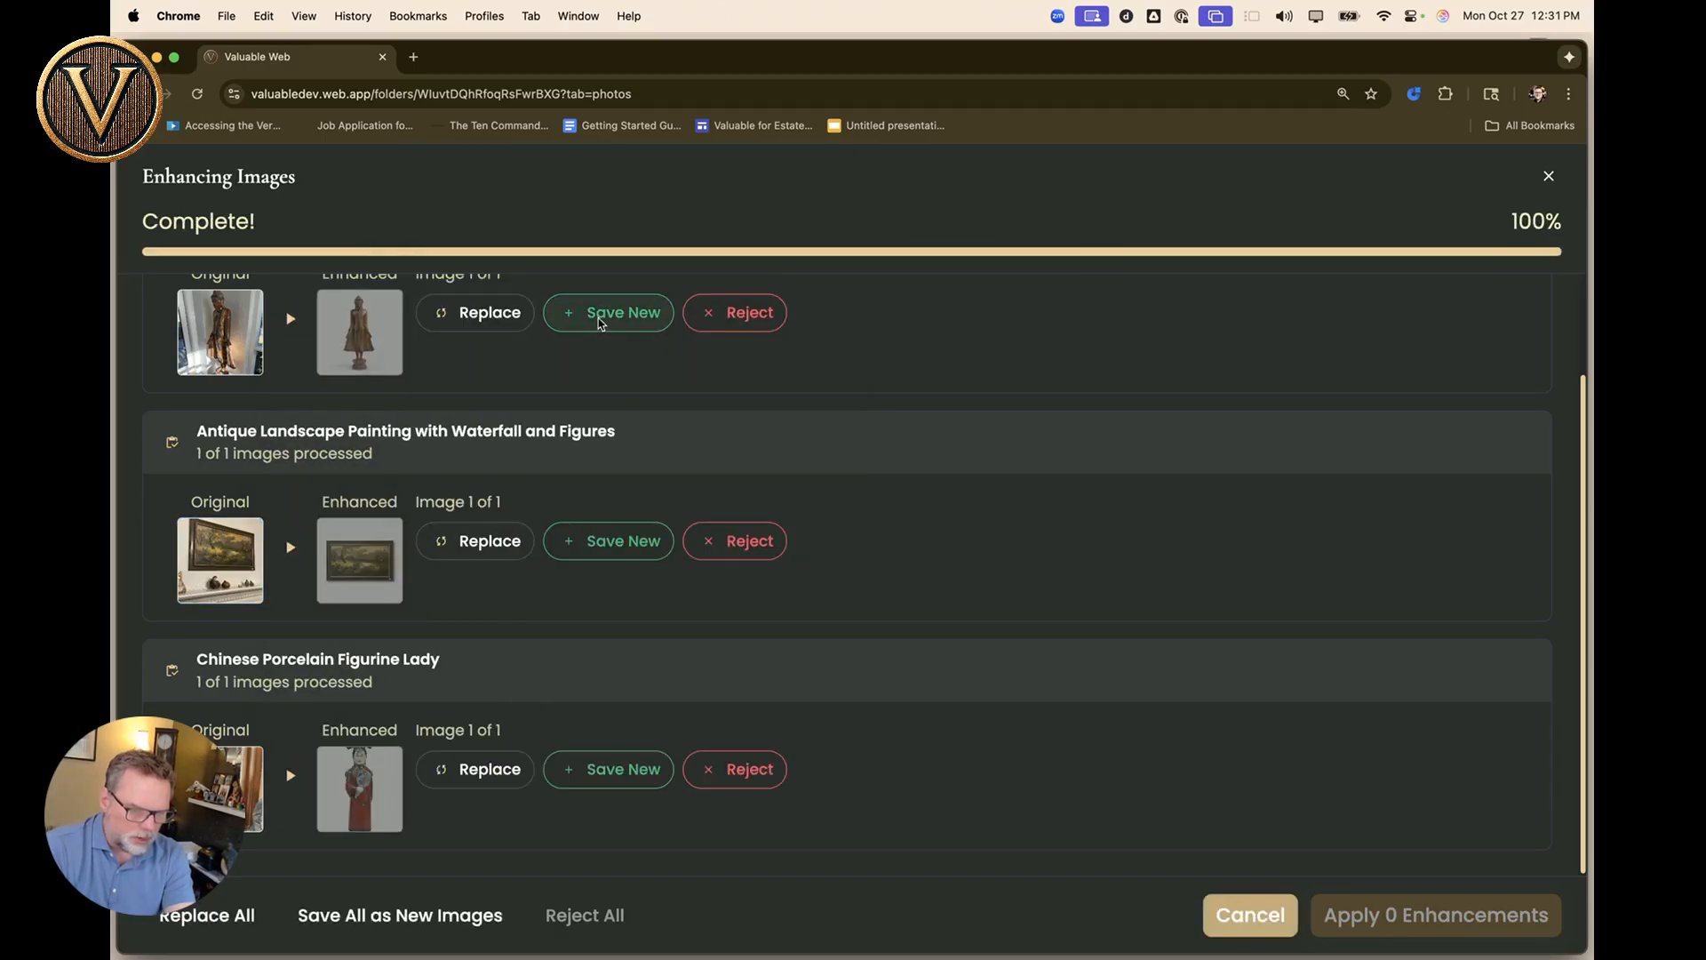
Reject the statue's enhancement, replace the painting's photo, save the figurine's as new, and apply.
left_click(648, 303)
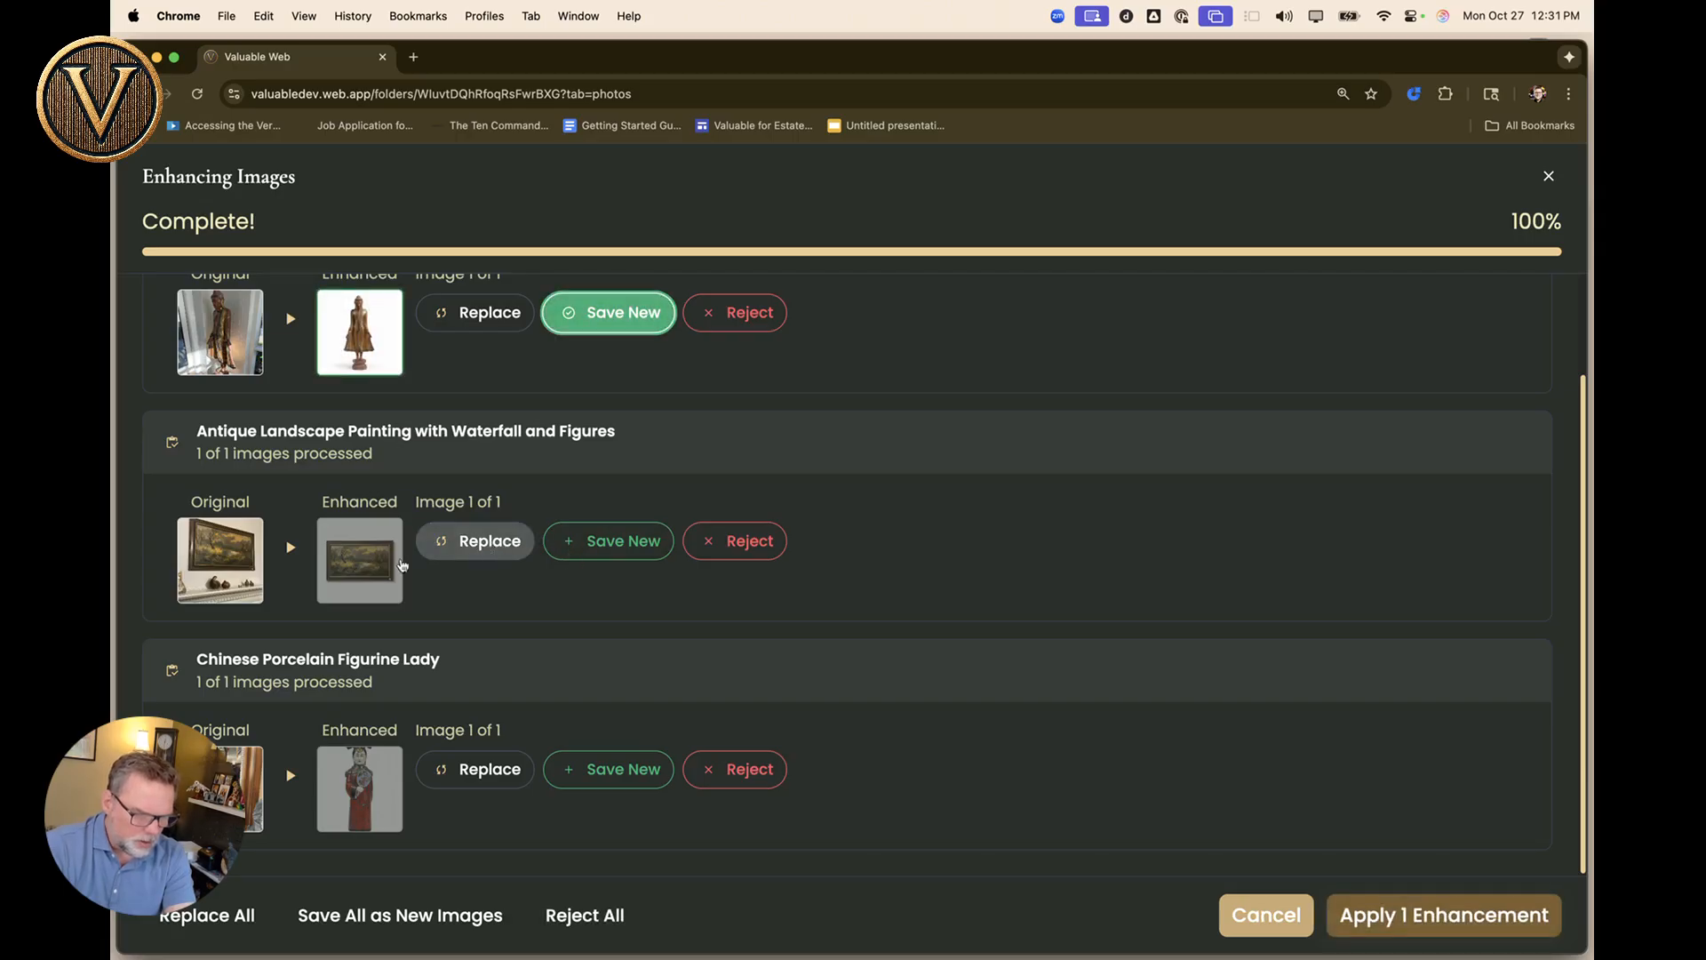
mouse_move(360, 569)
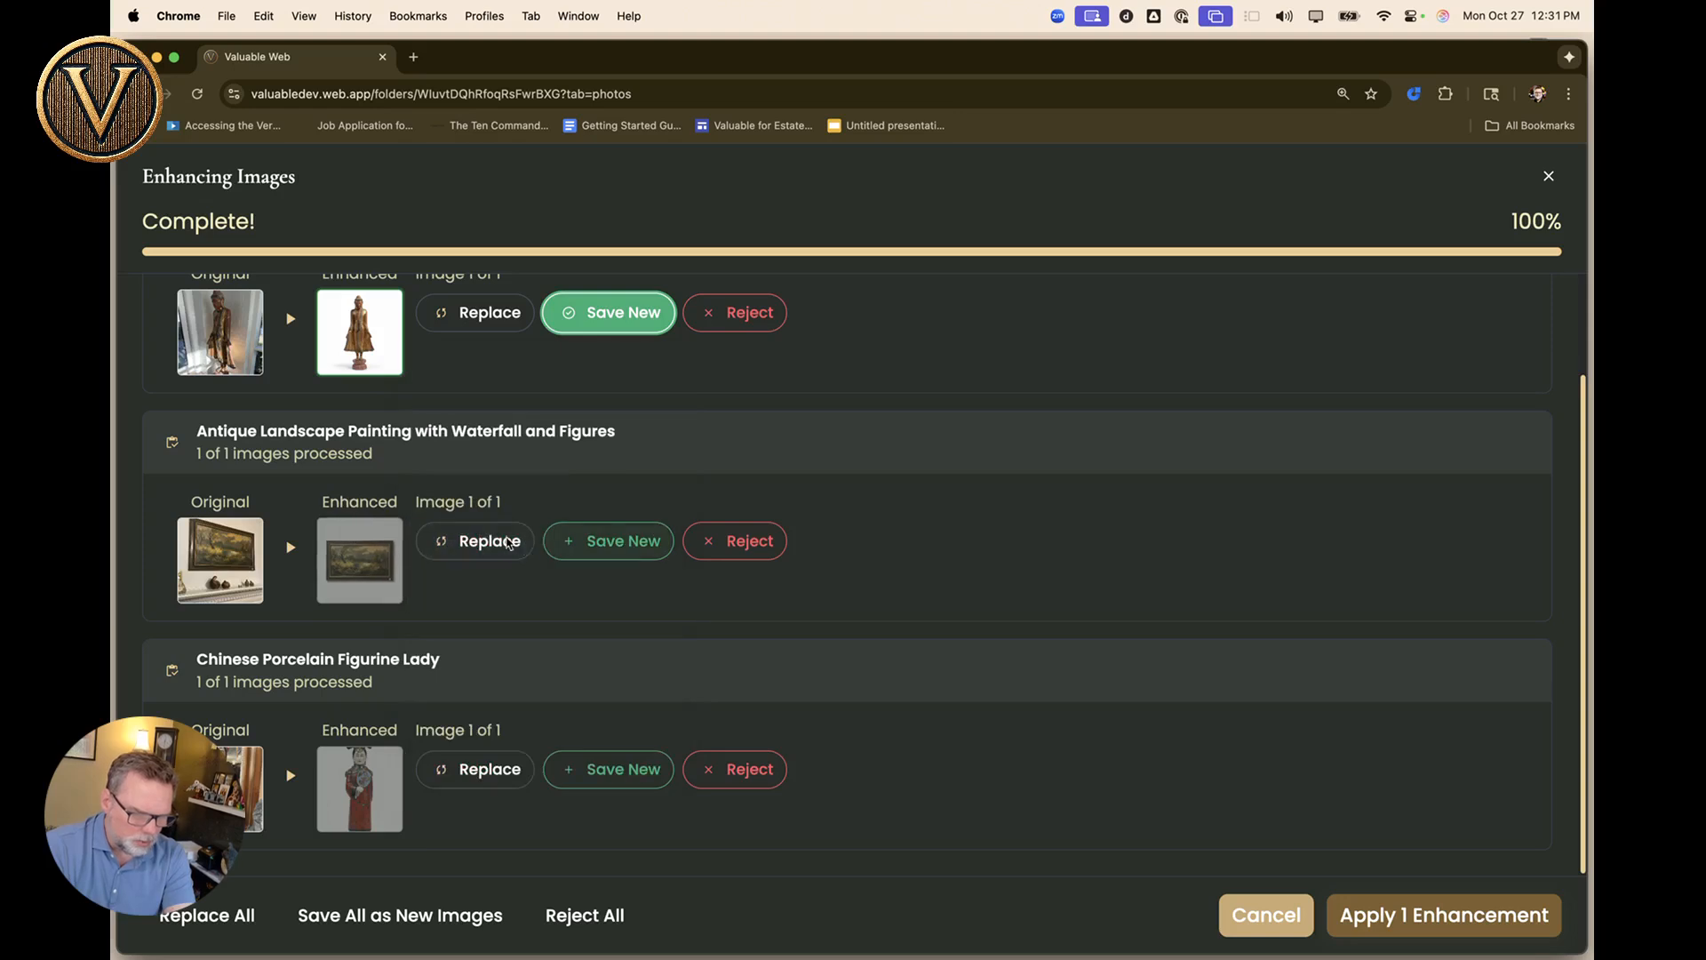
left_click(502, 540)
mouse_move(349, 810)
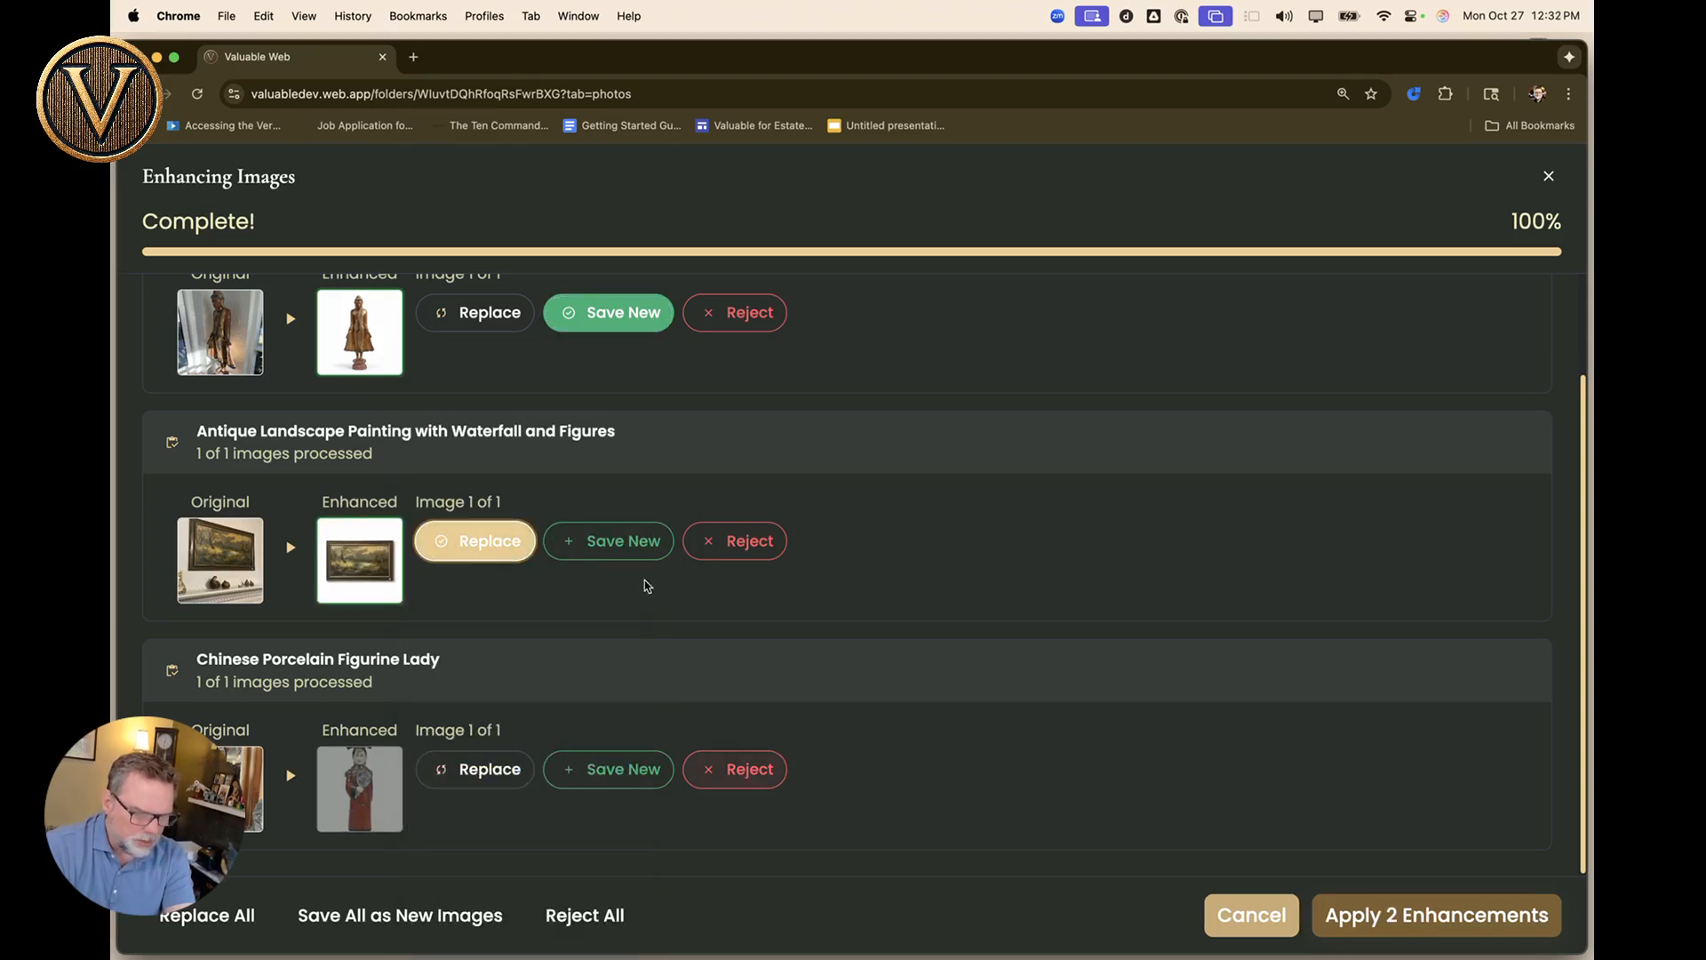
left_click(731, 312)
left_click(476, 769)
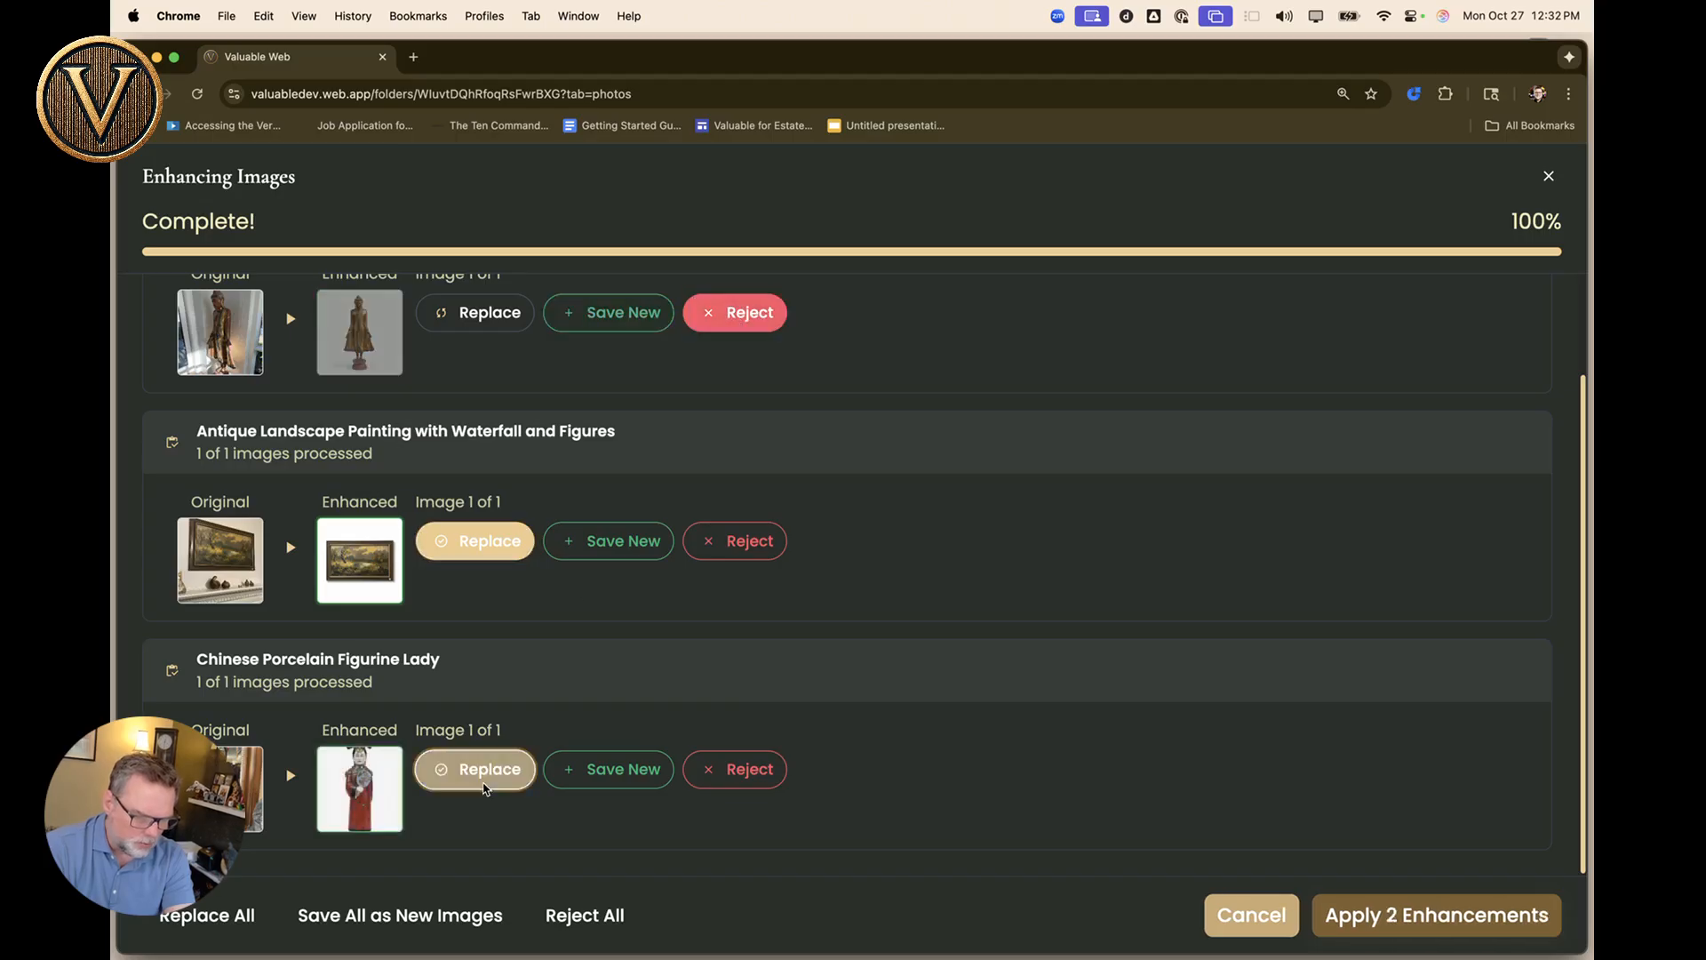
left_click(653, 768)
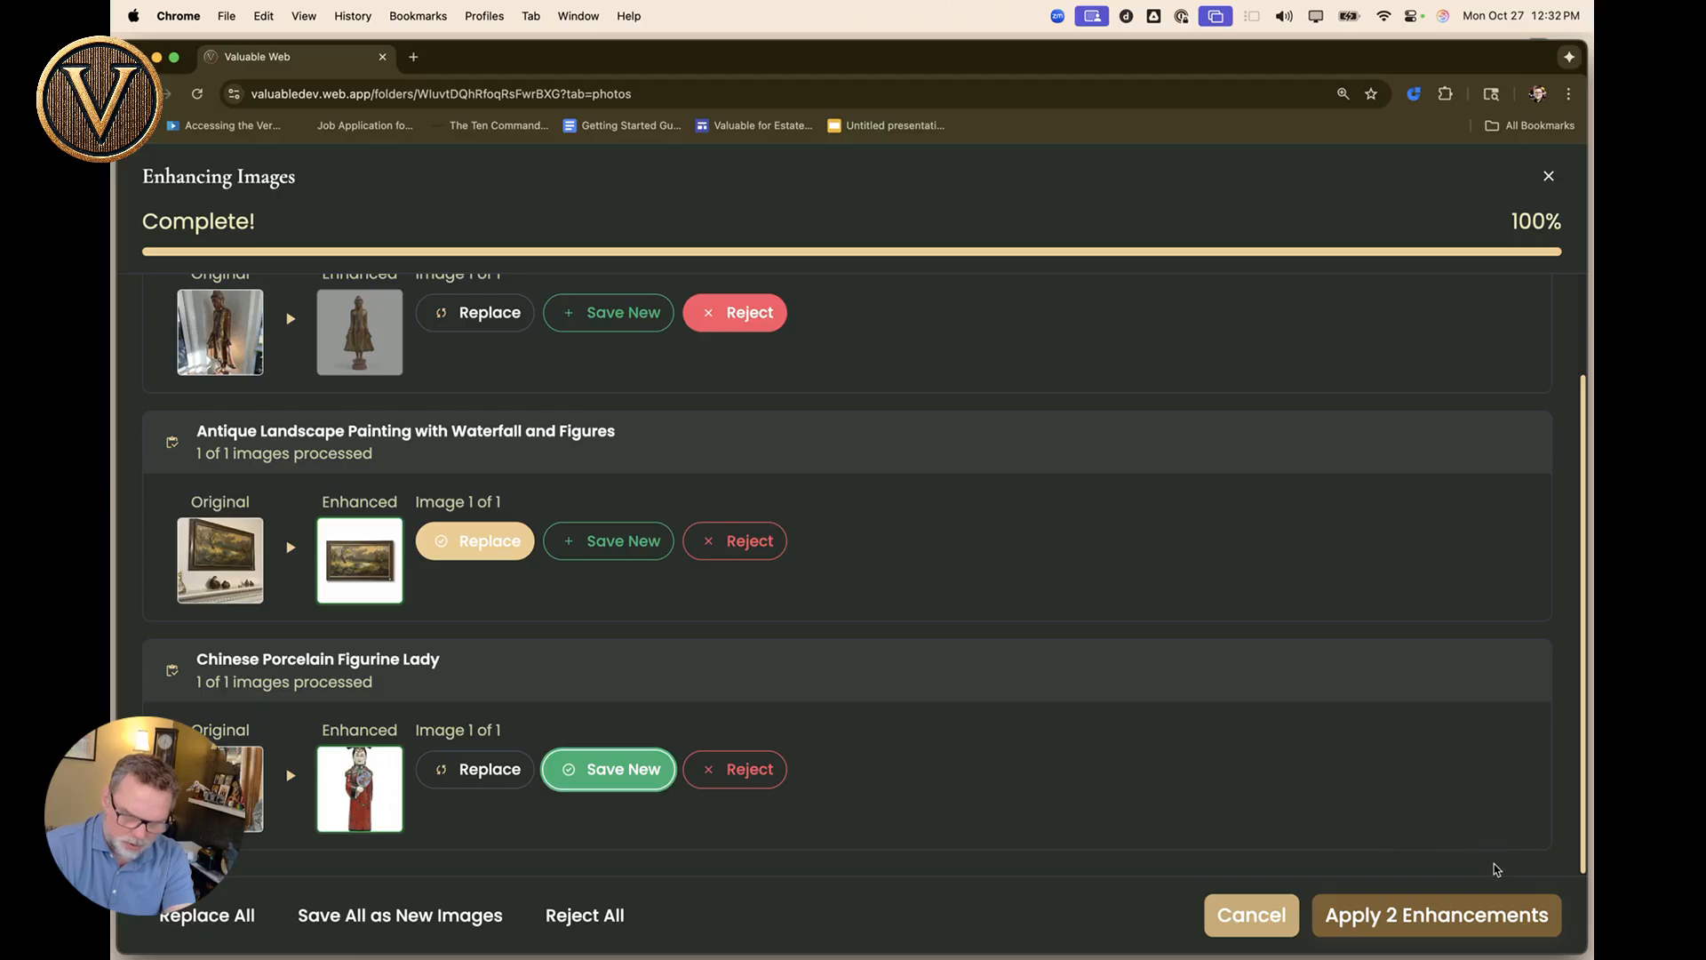
left_click(1416, 915)
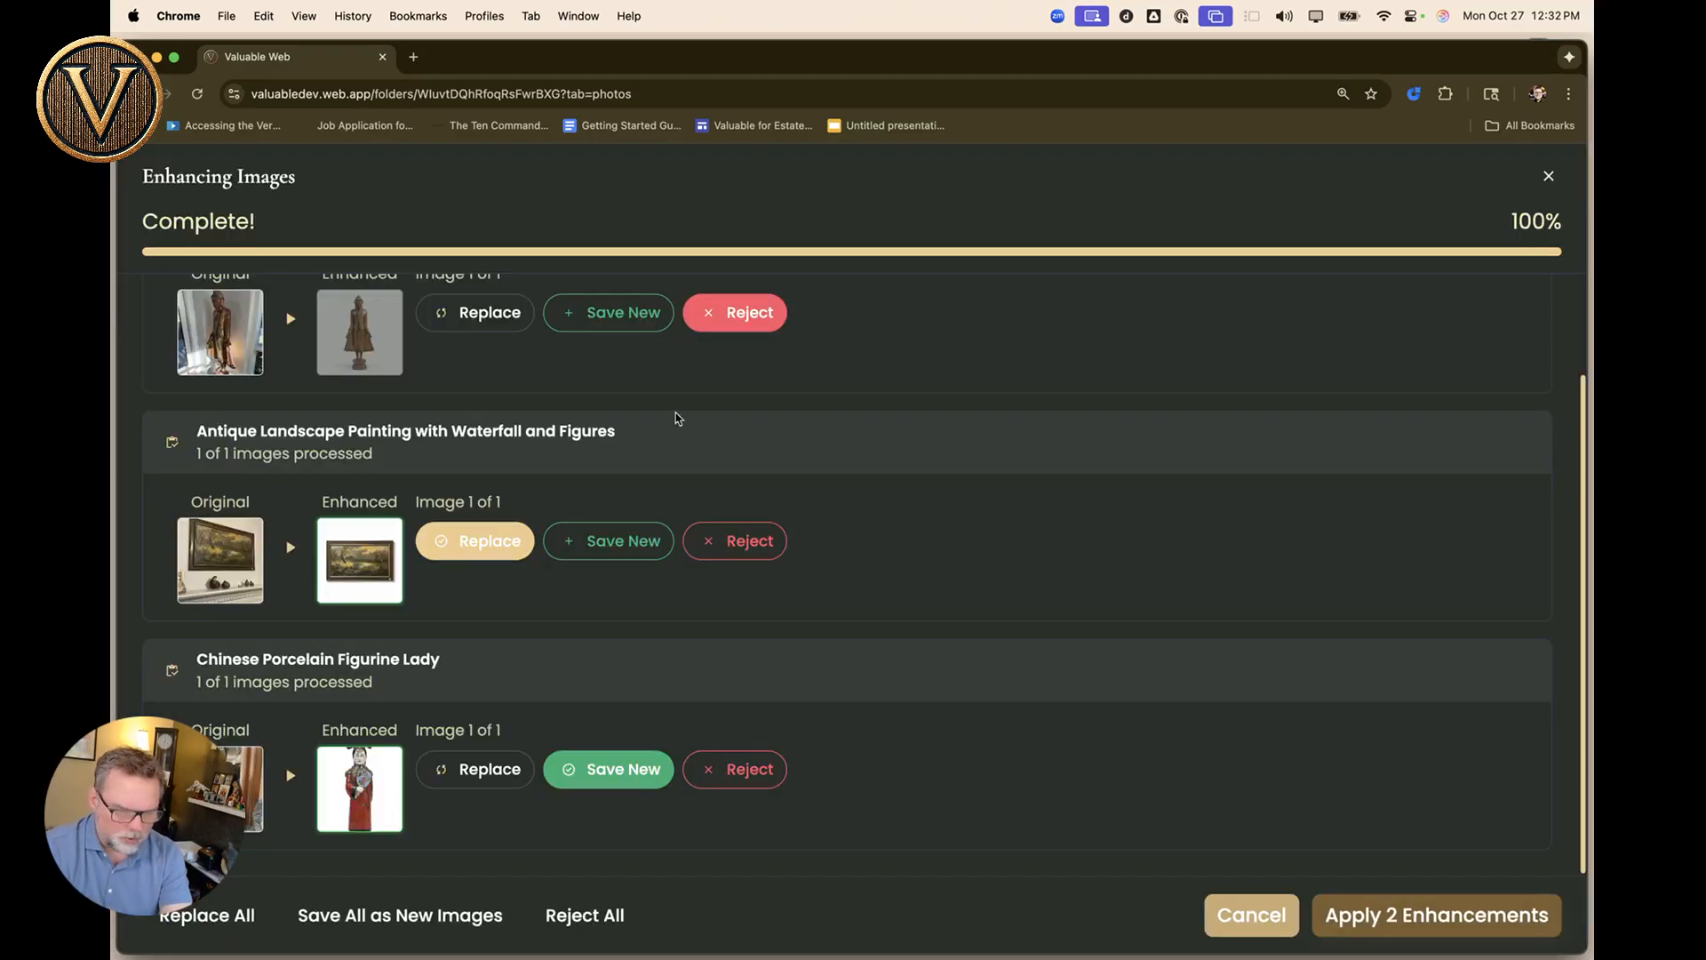
Refresh the folder and reopen its items list including subfolder items.
key("super+r")
scroll(443, 776, "down", 2)
scroll(443, 777, "up", 2)
left_click(304, 315)
left_click(612, 384)
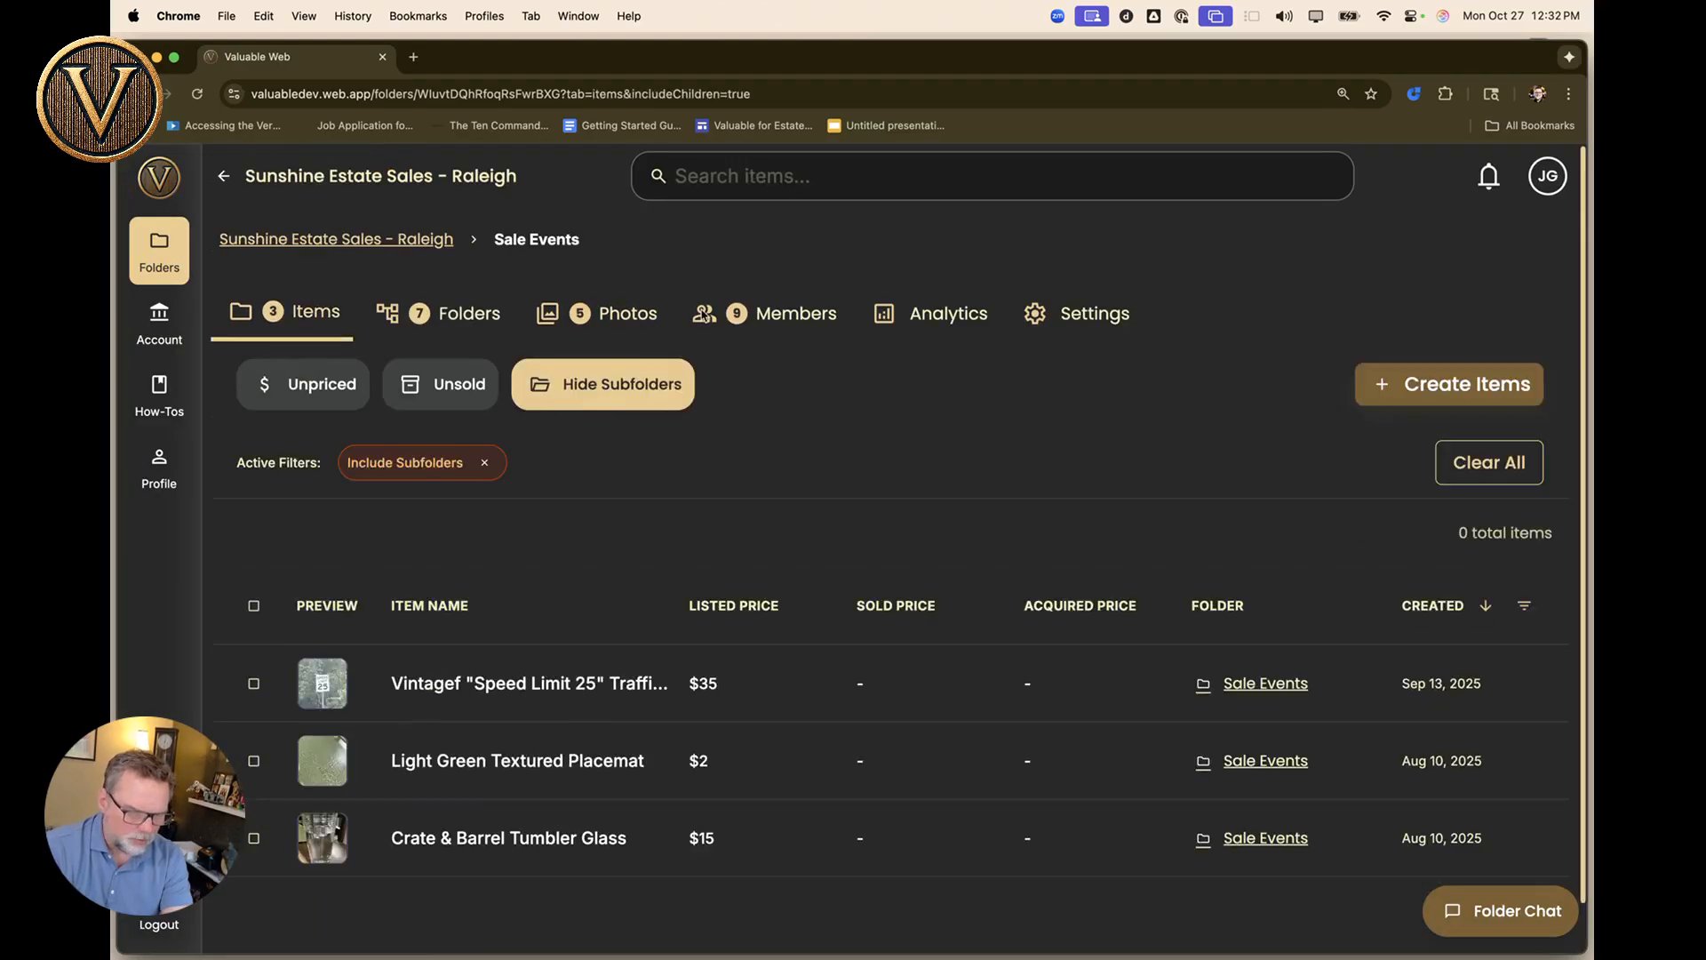
Crop the landscape painting's second photo to 4:3, save it, and reopen it to check.
left_click(629, 315)
scroll(565, 646, "down", 3)
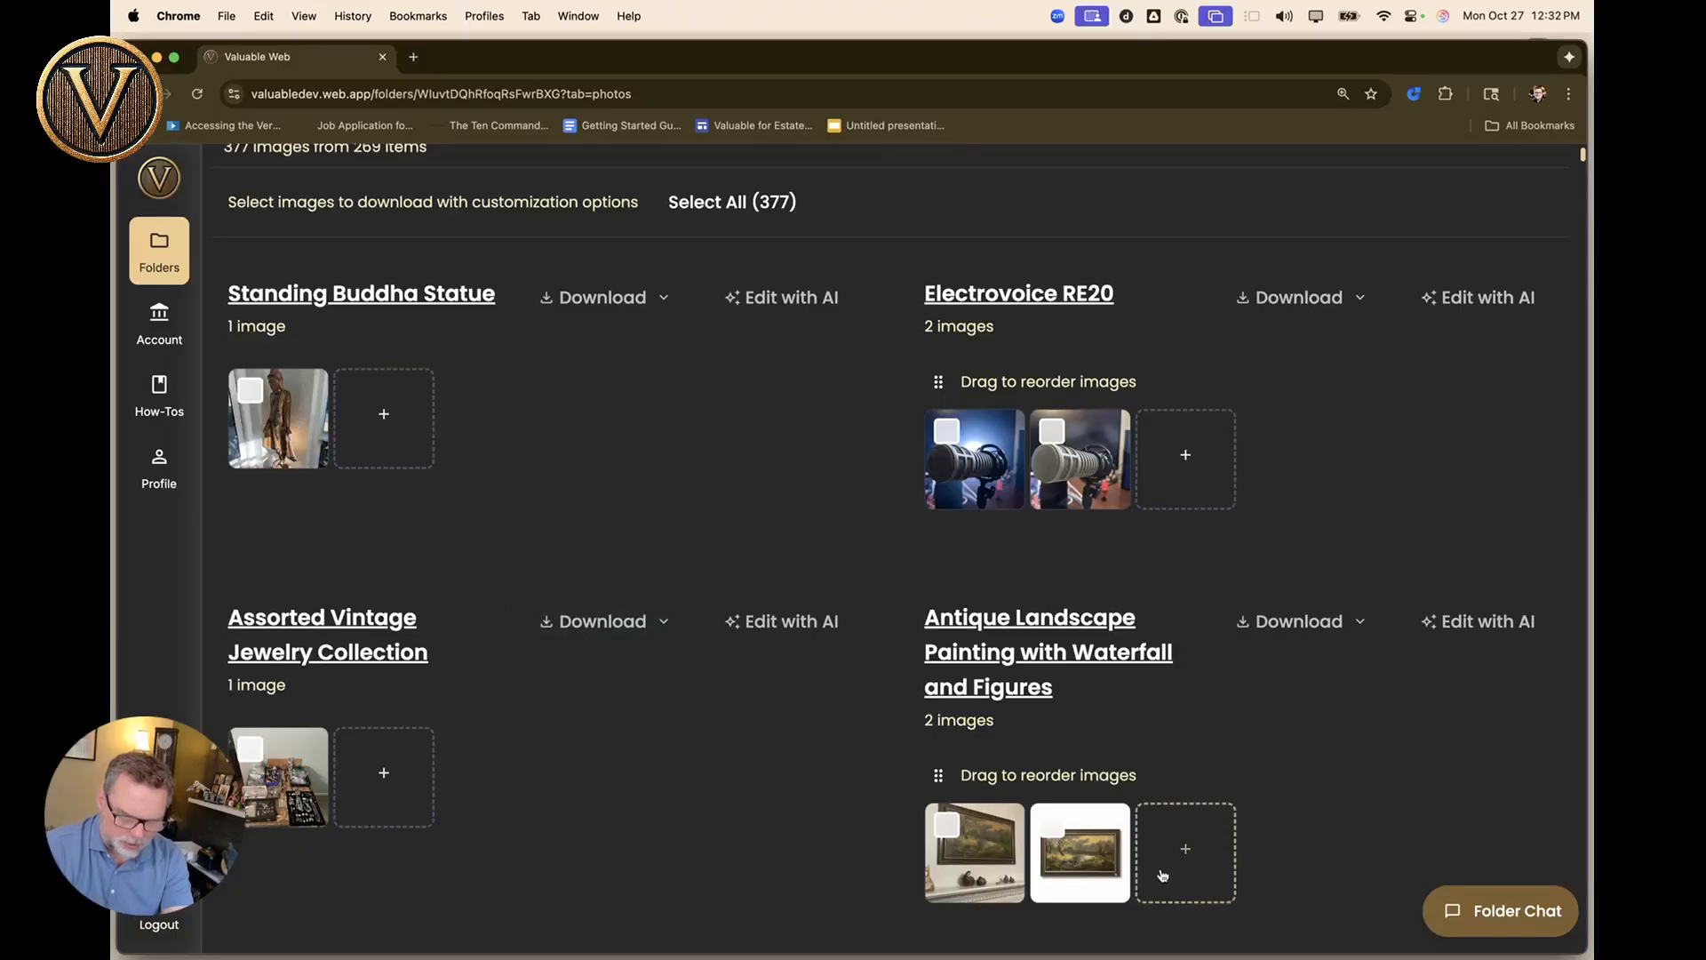
scroll(1080, 853, "down", 3)
left_click(1076, 620)
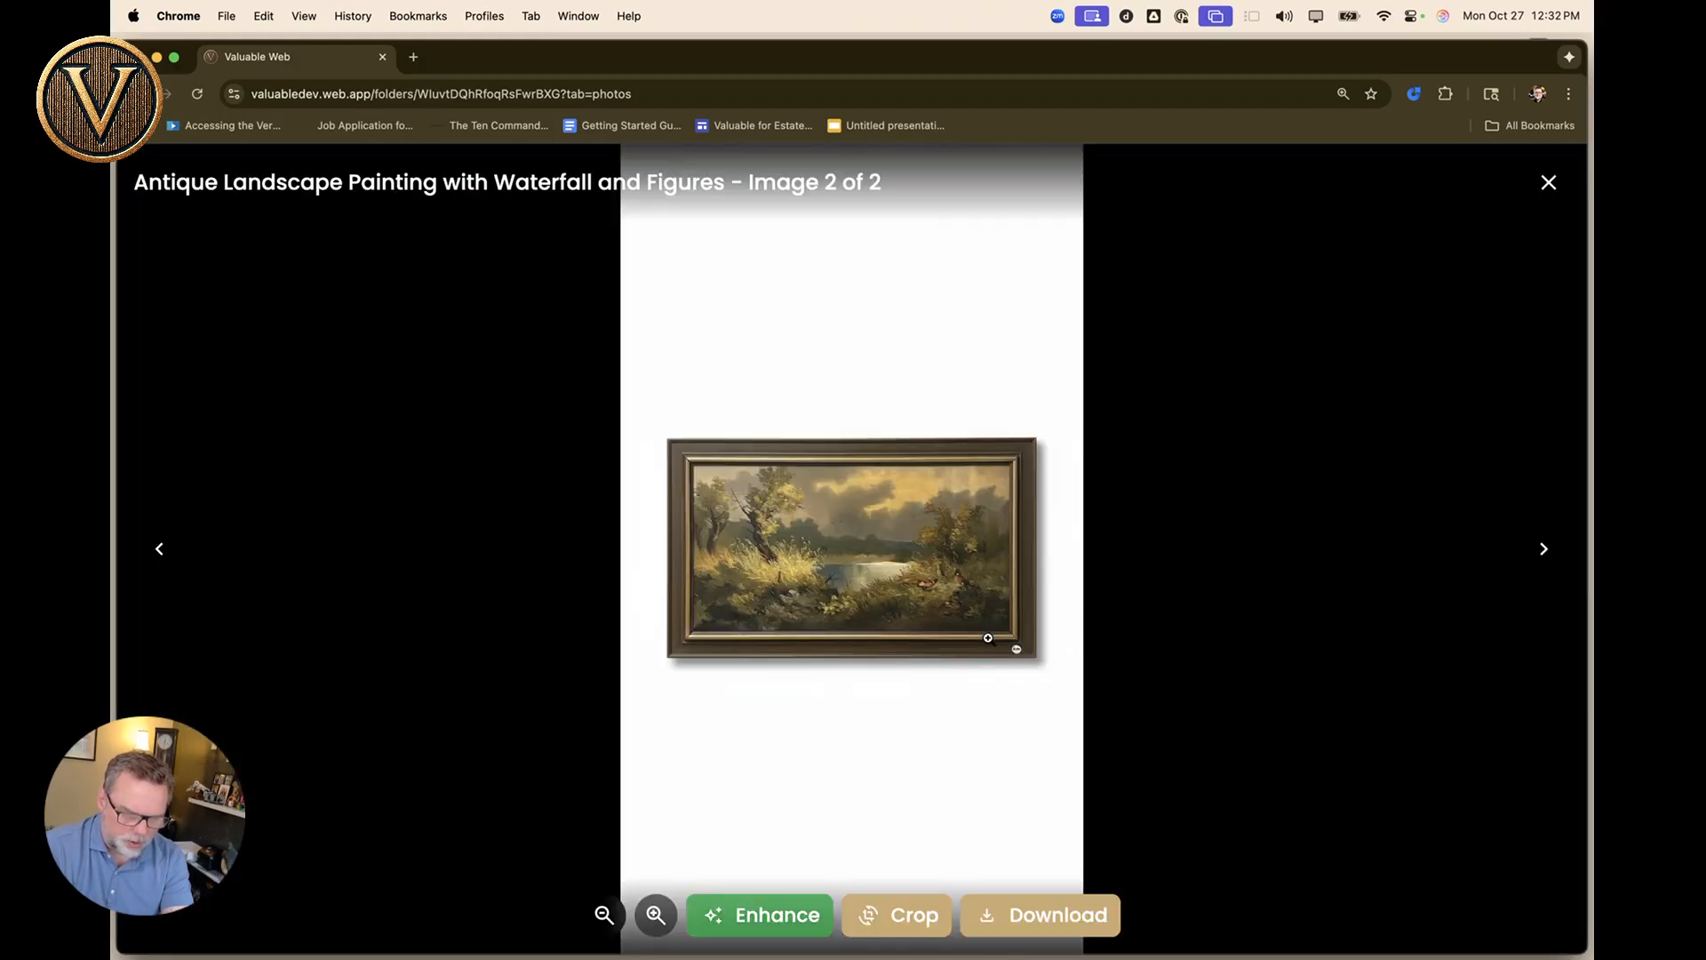
left_click(886, 916)
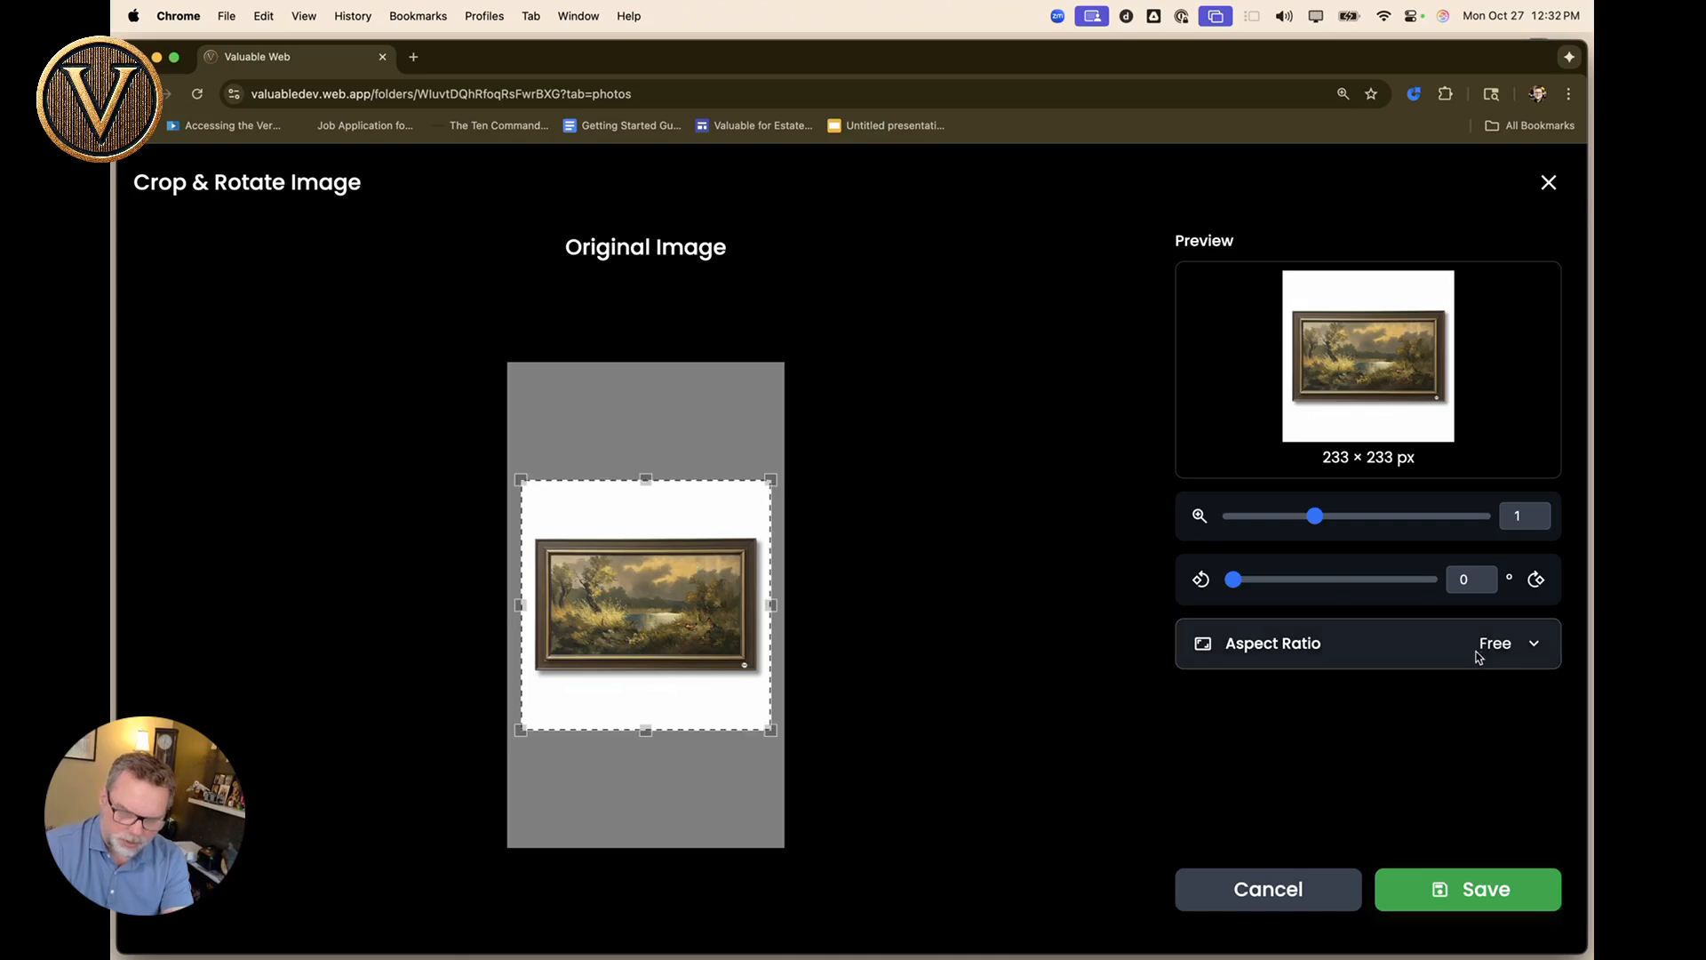
left_click(1501, 645)
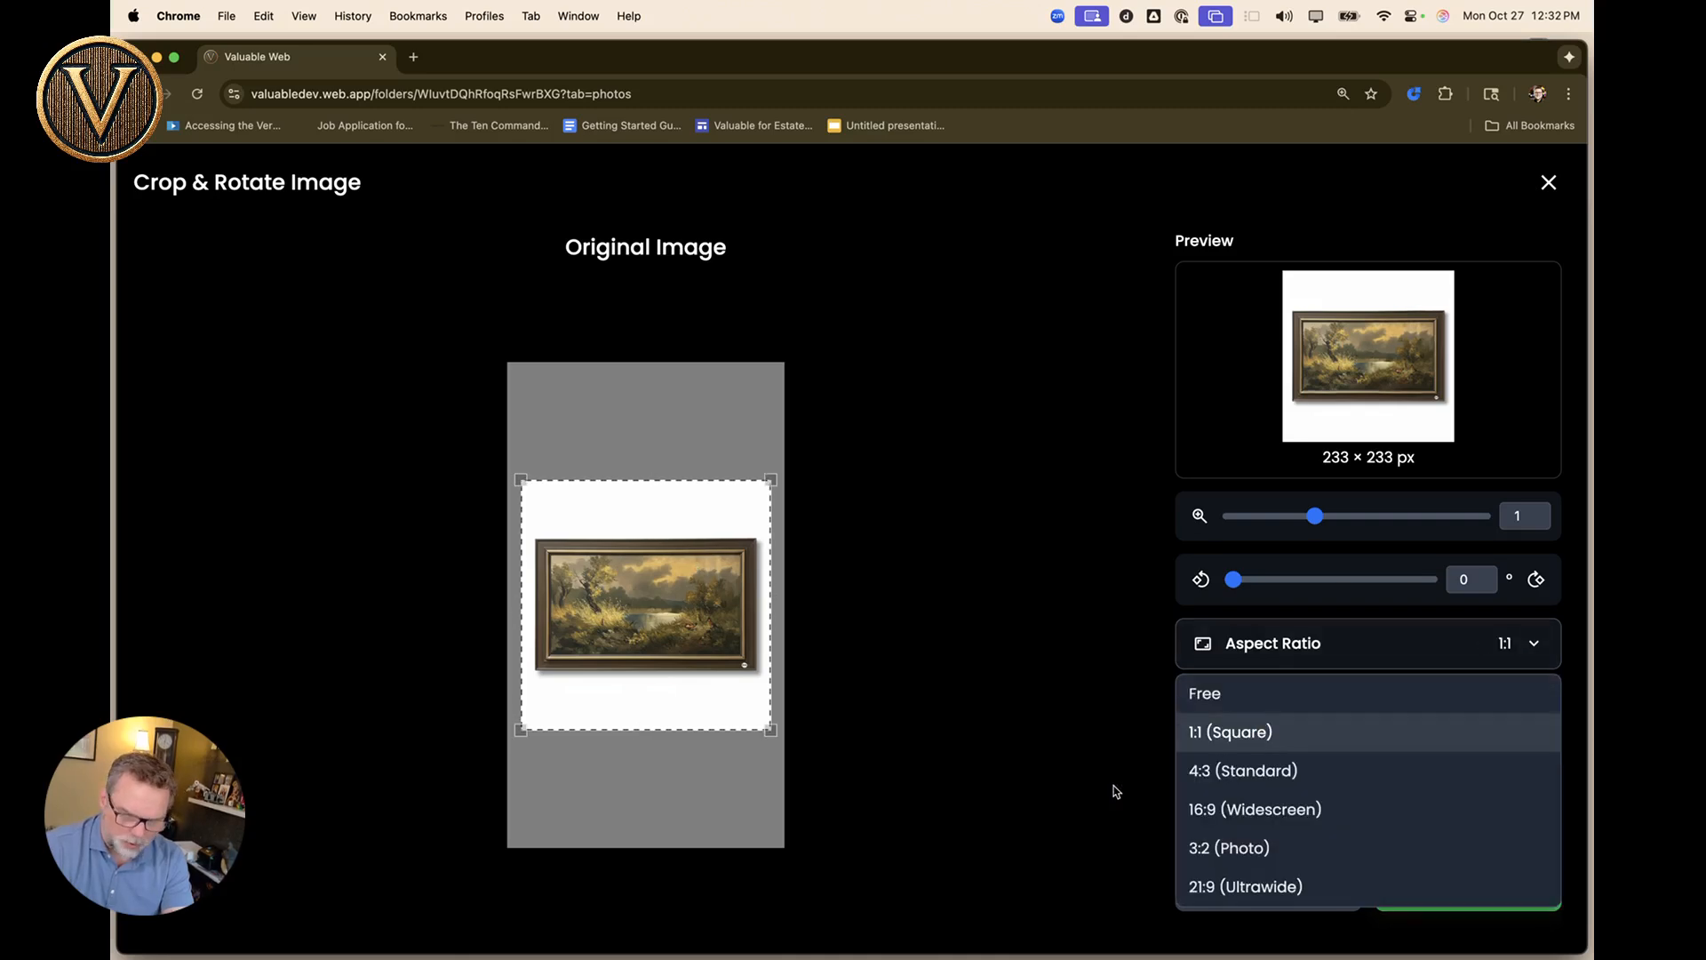
left_click(1244, 770)
left_click(1486, 885)
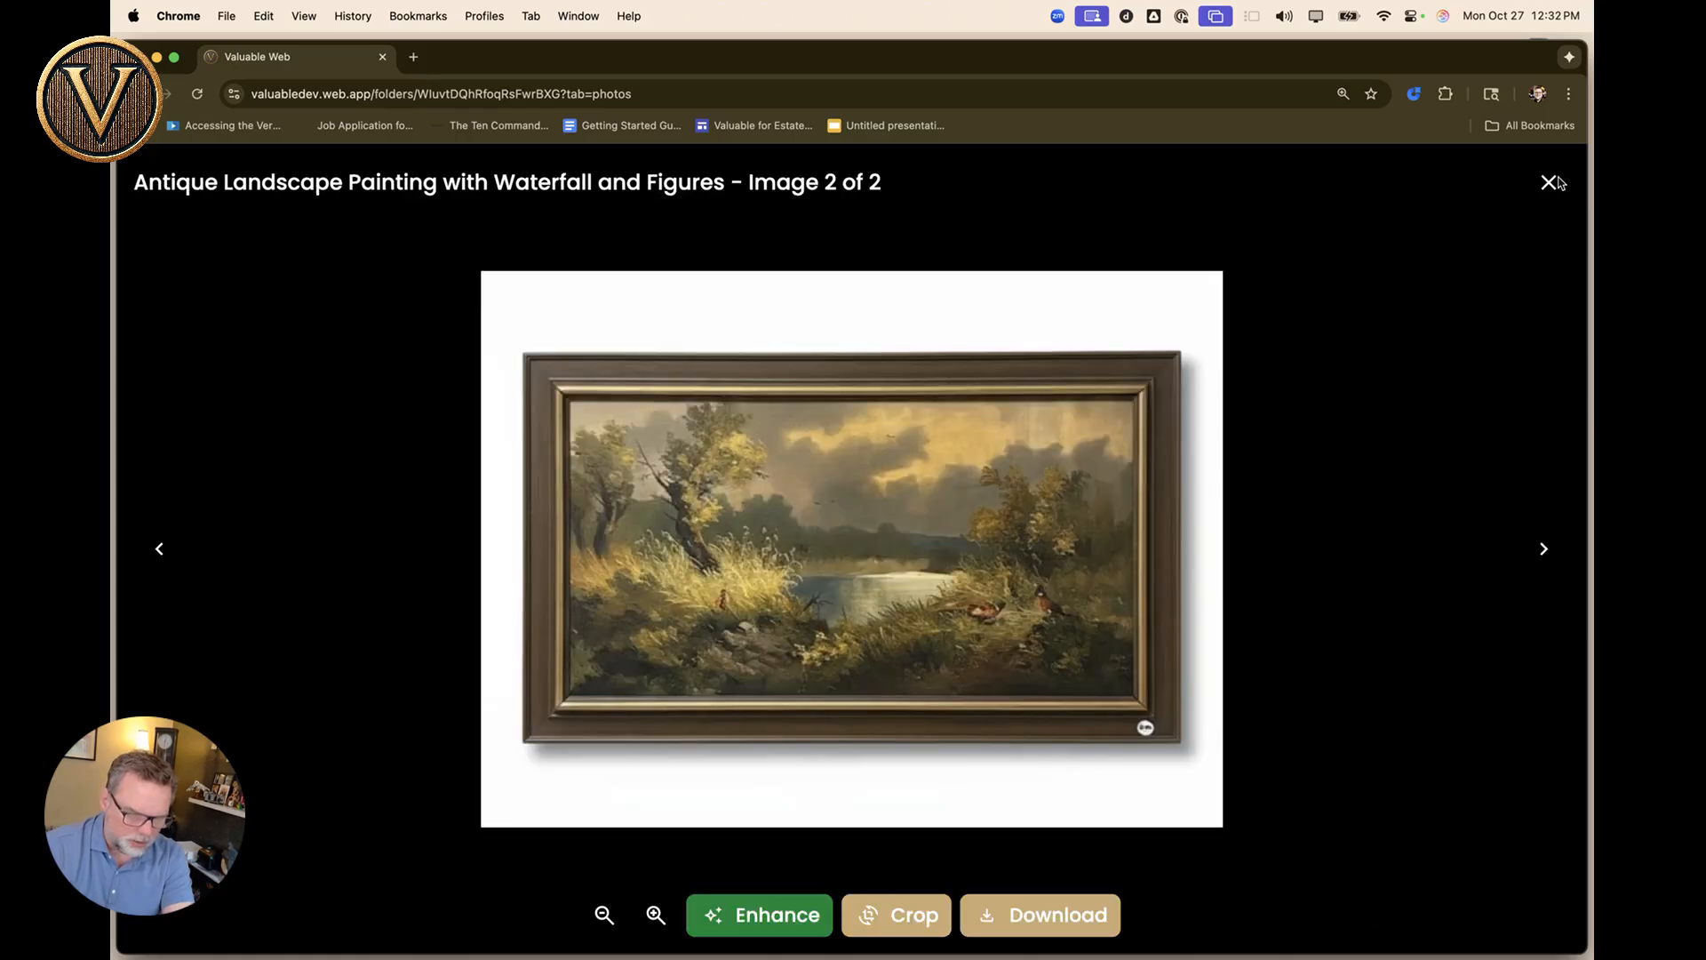
left_click(1555, 181)
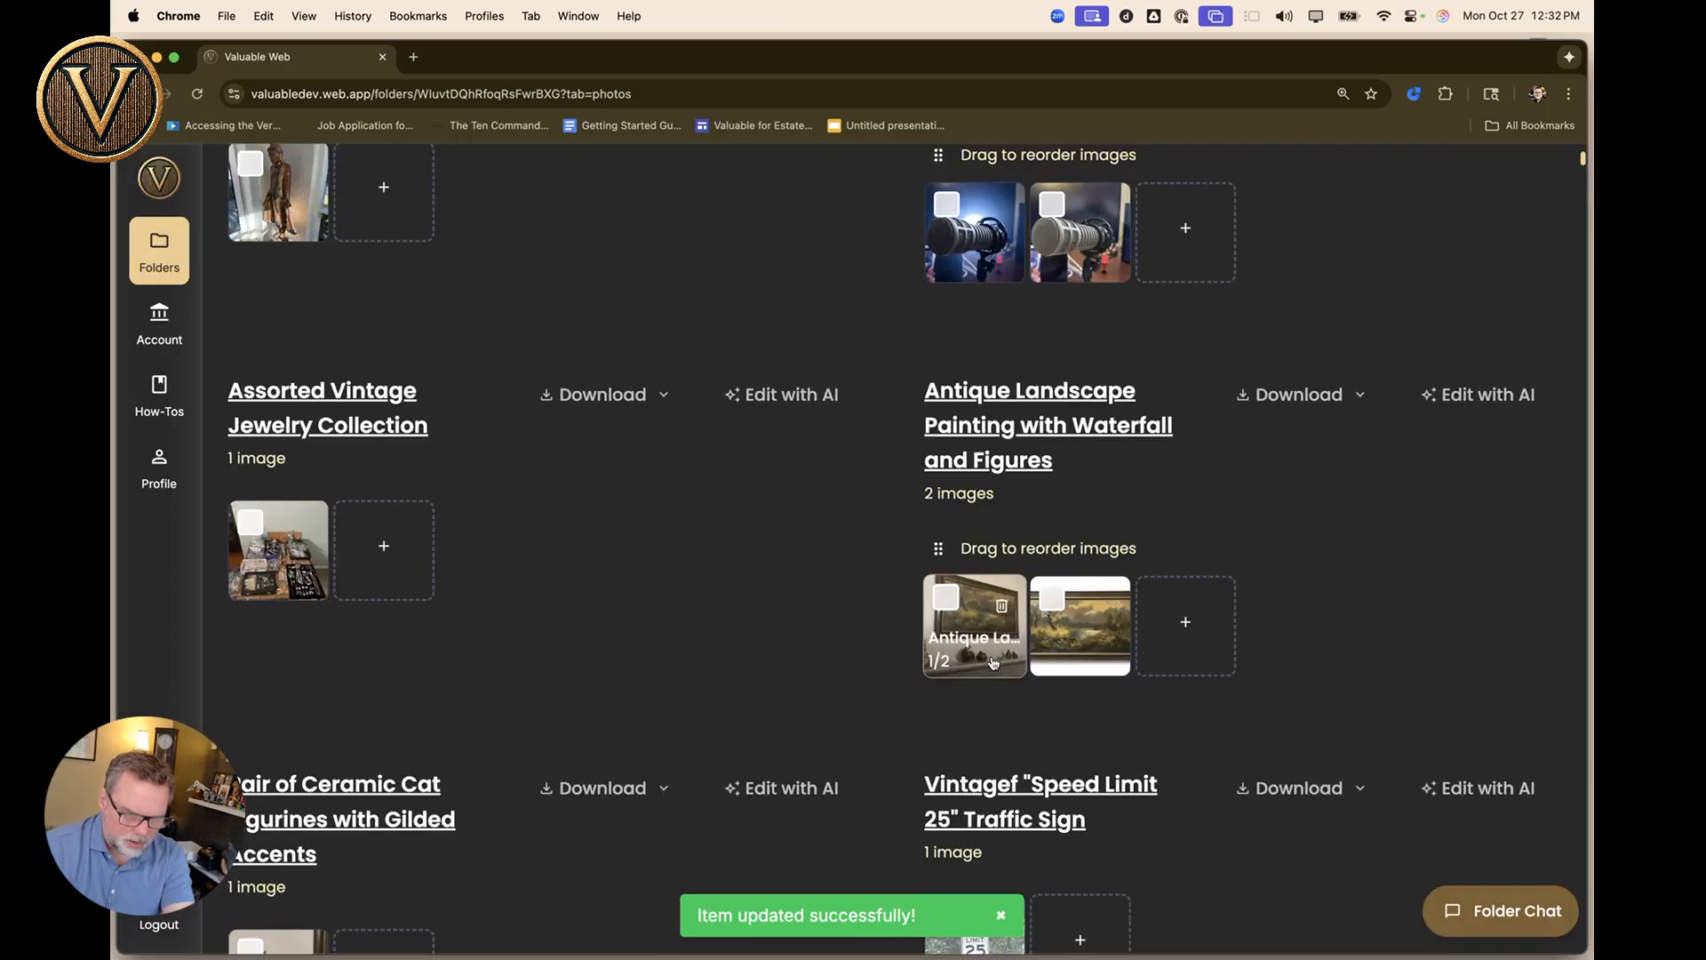
left_click(1071, 642)
Move the red figurine photo into the first slot for the Chinese Porcelain Figurine Lady.
key("Escape")
scroll(389, 513, "up", 5)
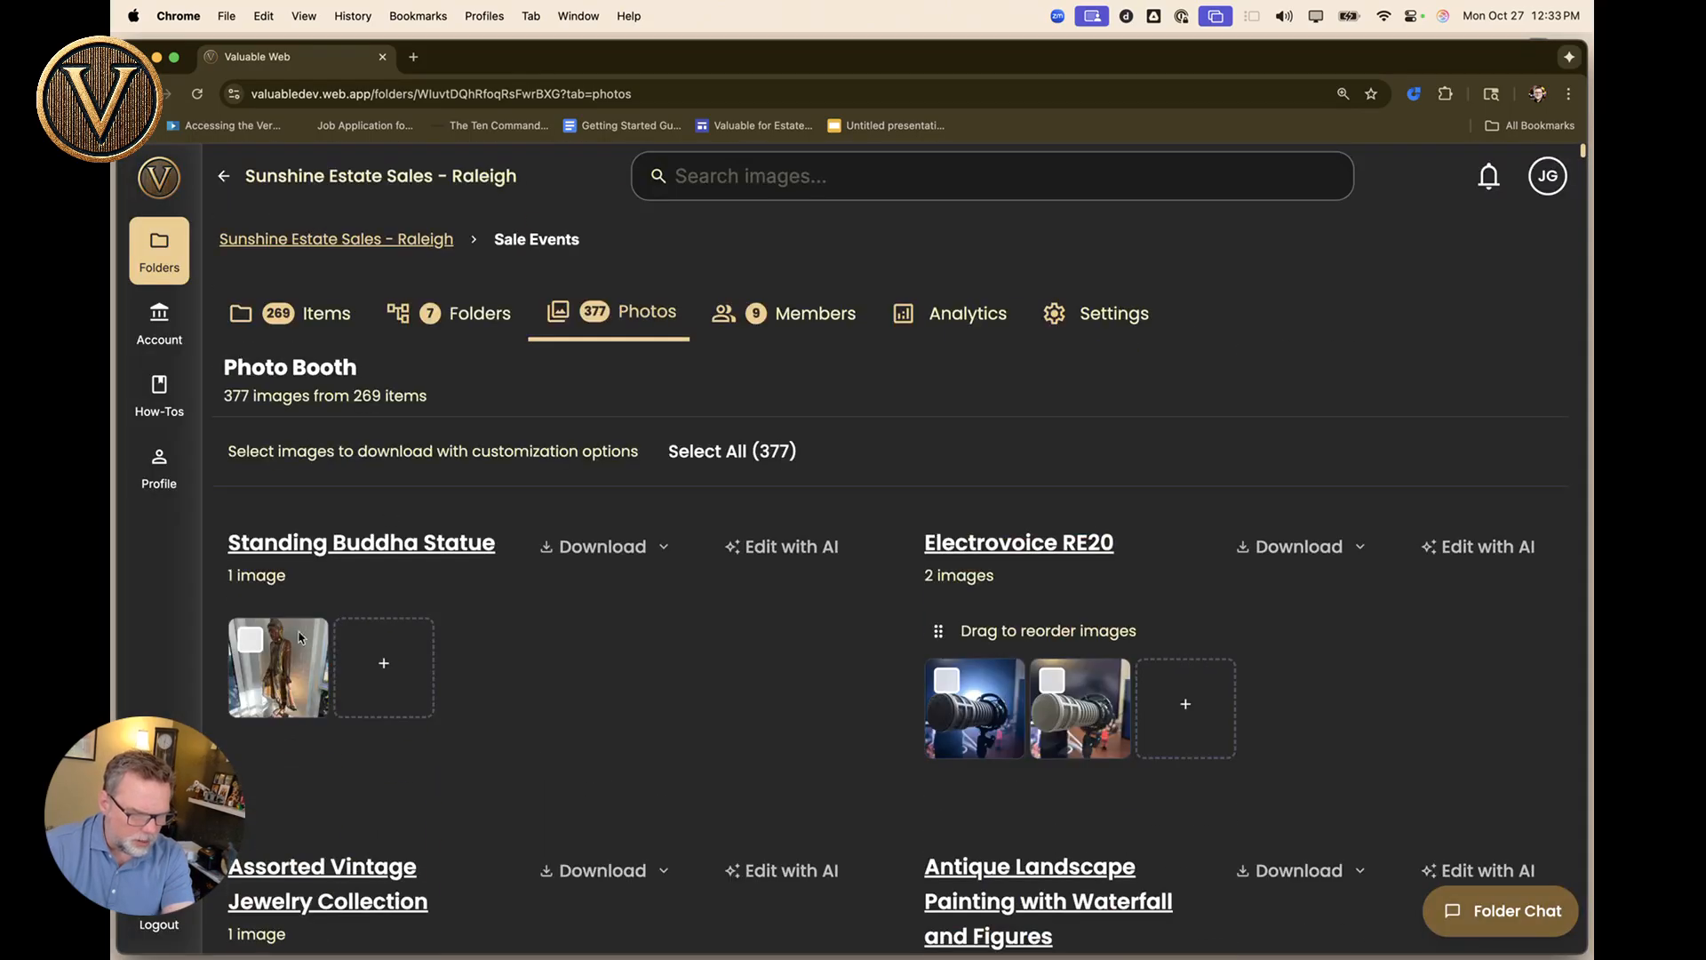
scroll(639, 716, "down", 10)
scroll(639, 720, "down", 2)
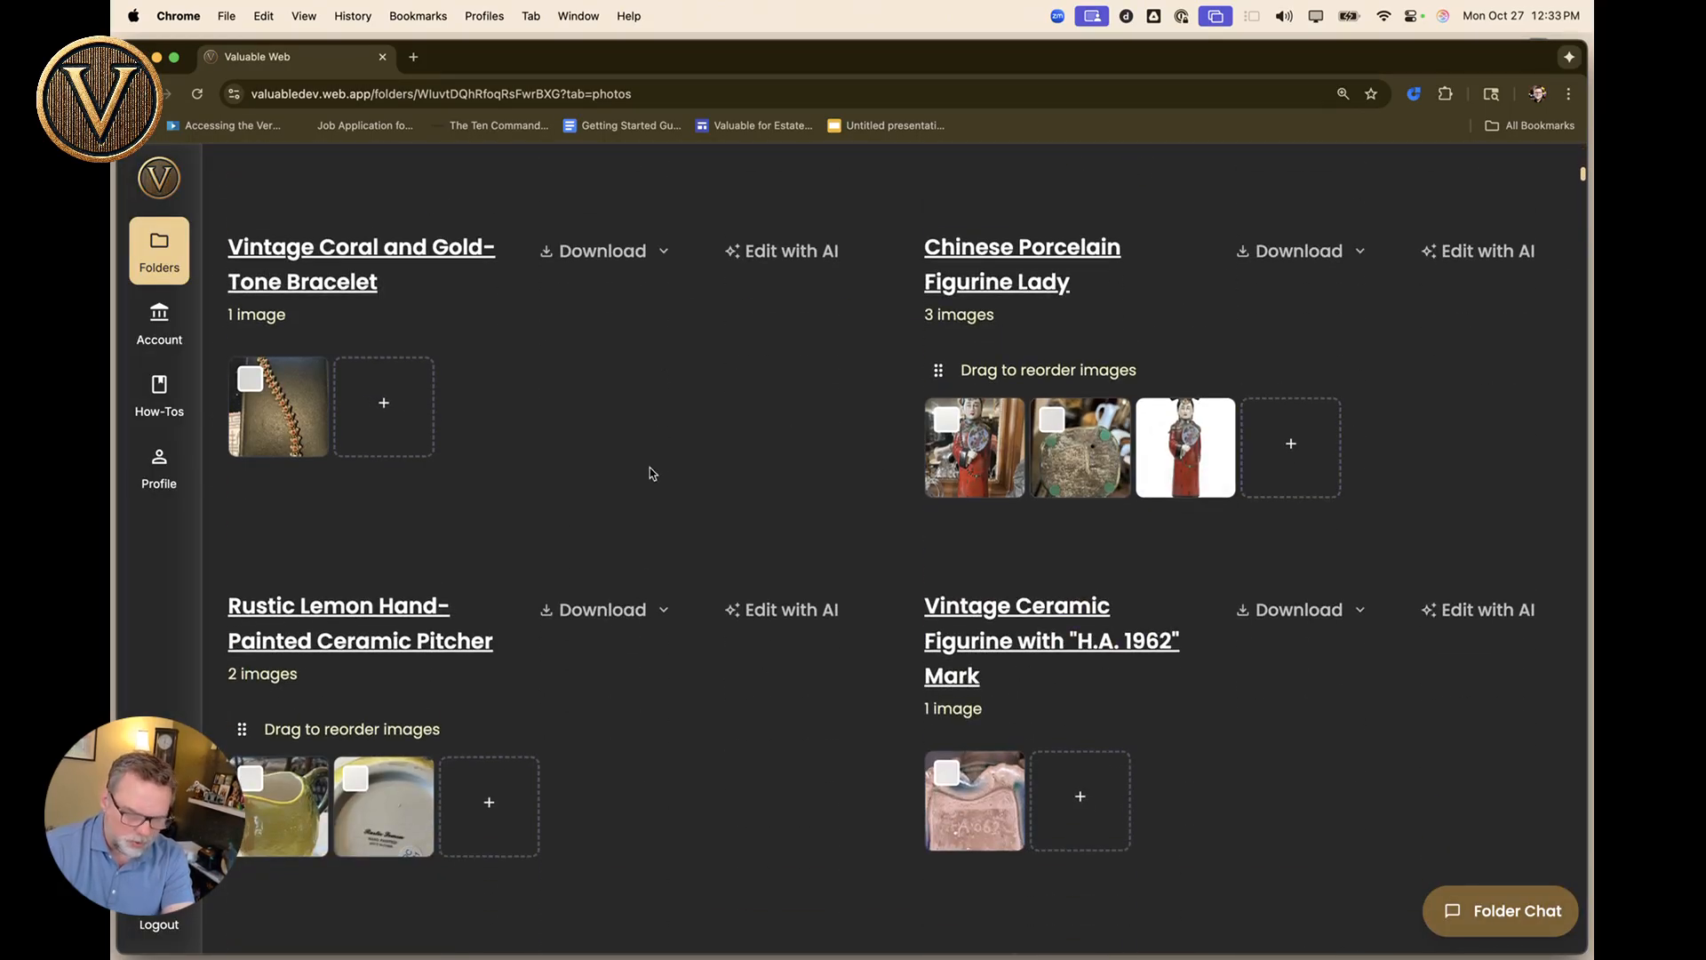
left_click_drag(1173, 449, 976, 449)
Select the Standing Buddha Statue and figurine photos, then open the captioned download options.
scroll(952, 457, "up", 2)
scroll(953, 458, "up", 15)
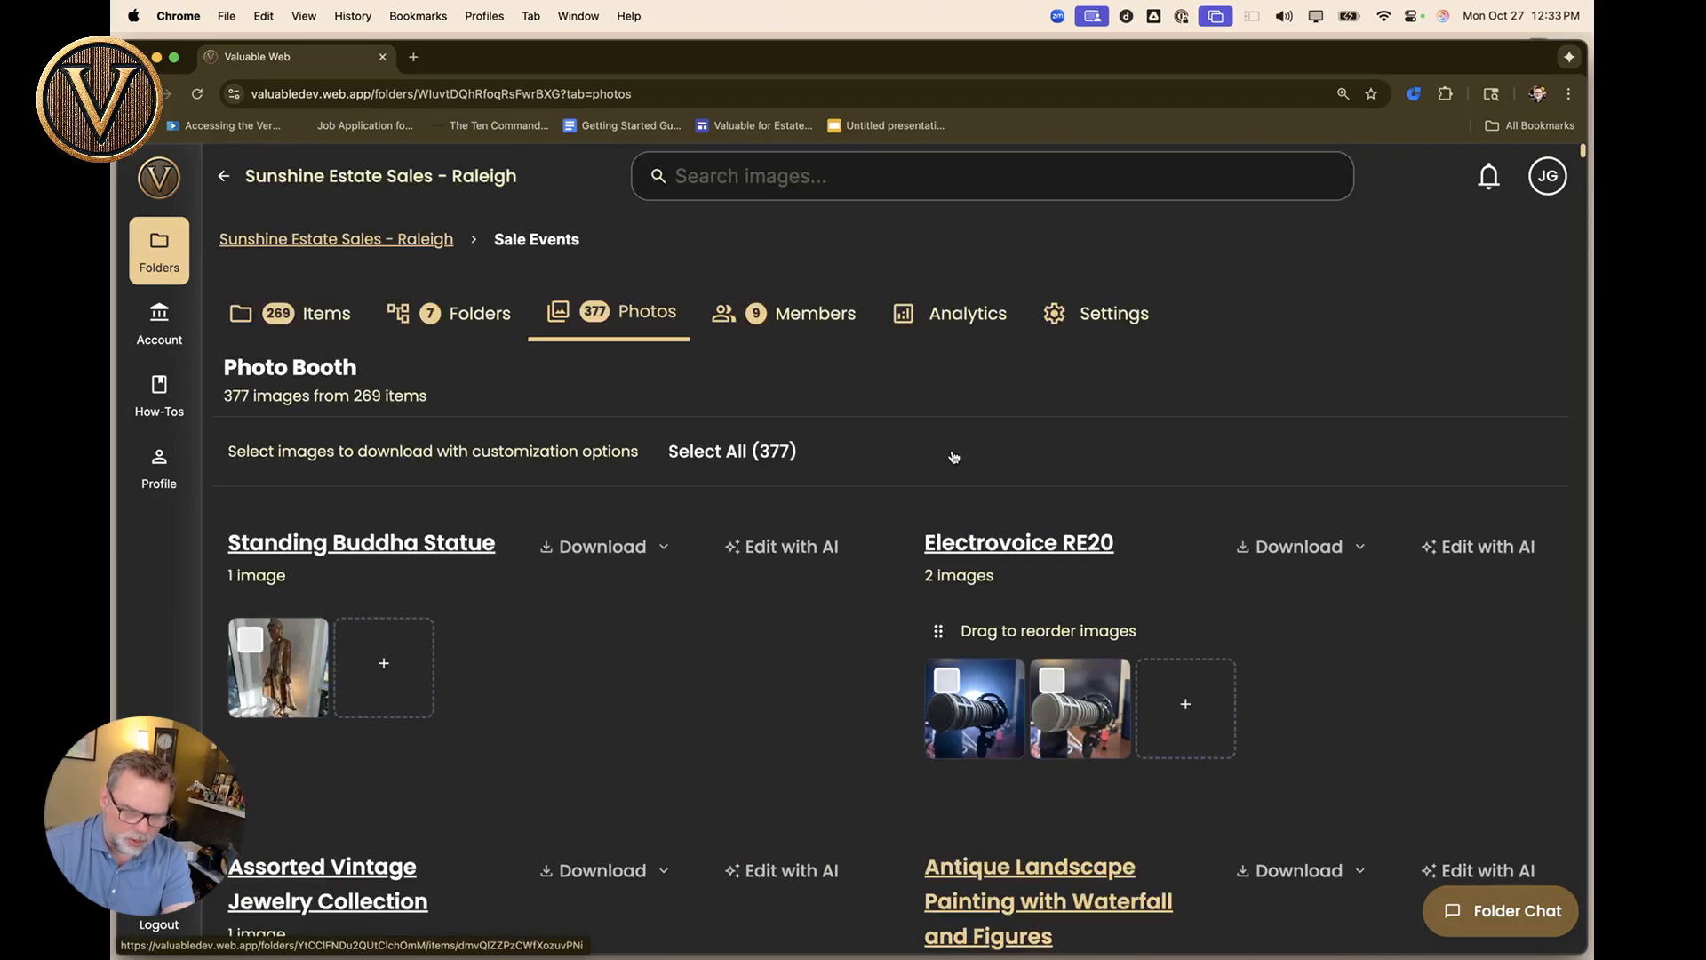
left_click(250, 639)
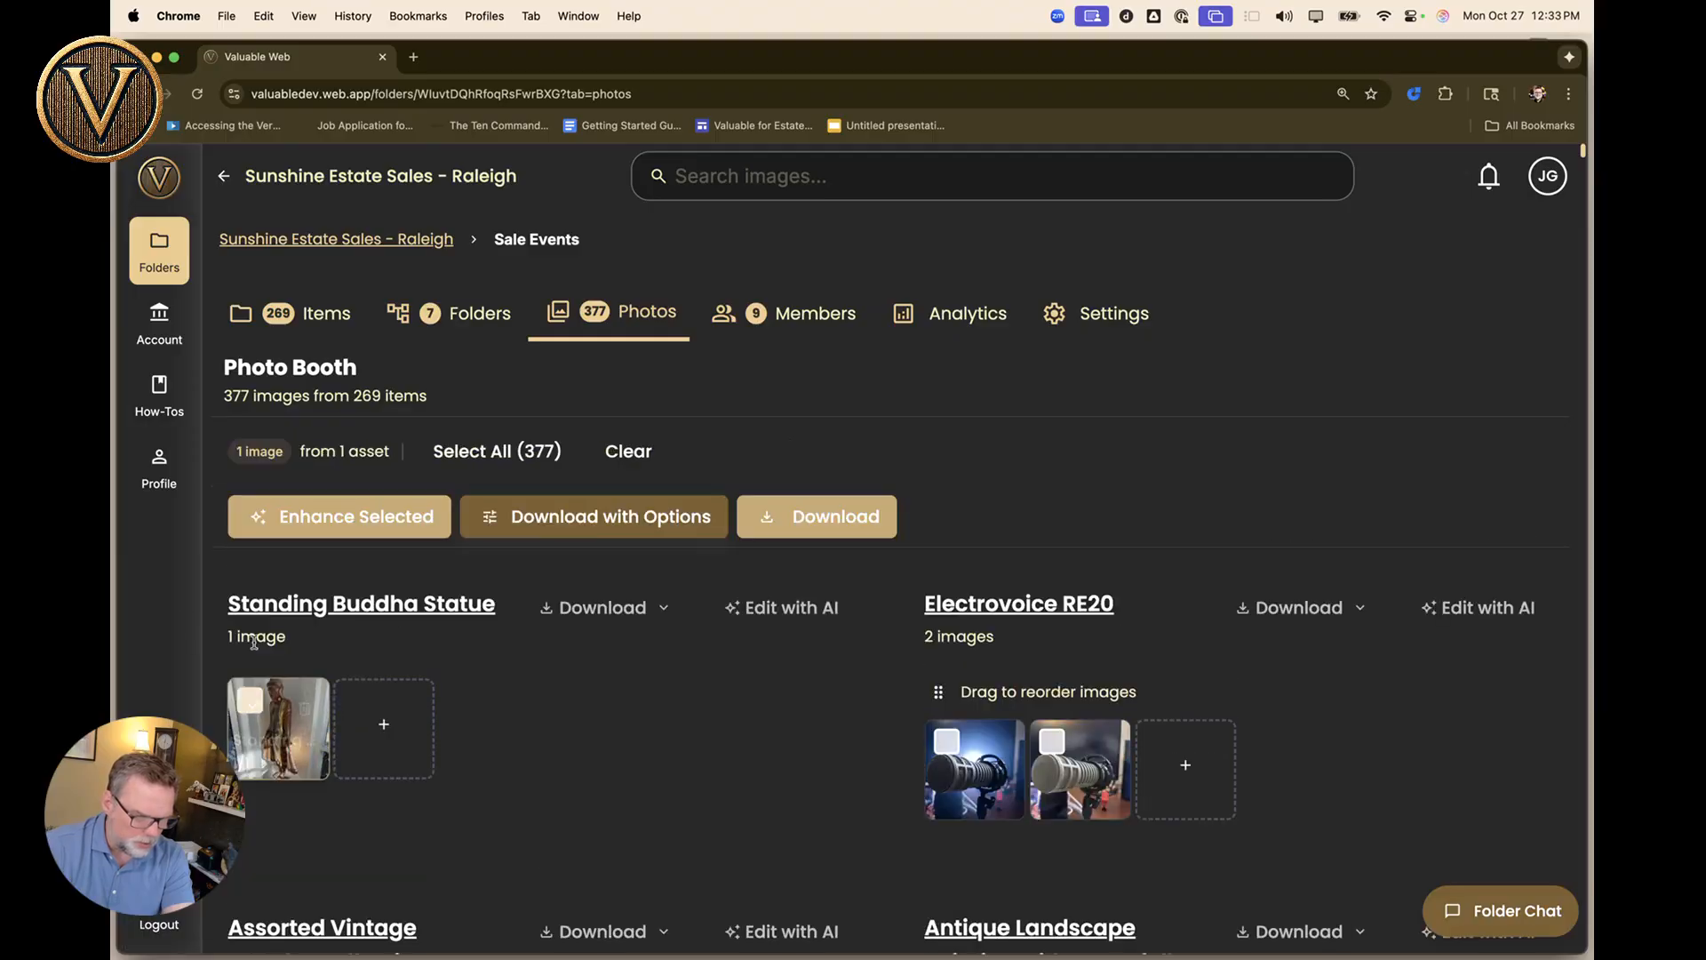
scroll(450, 655, "down", 6)
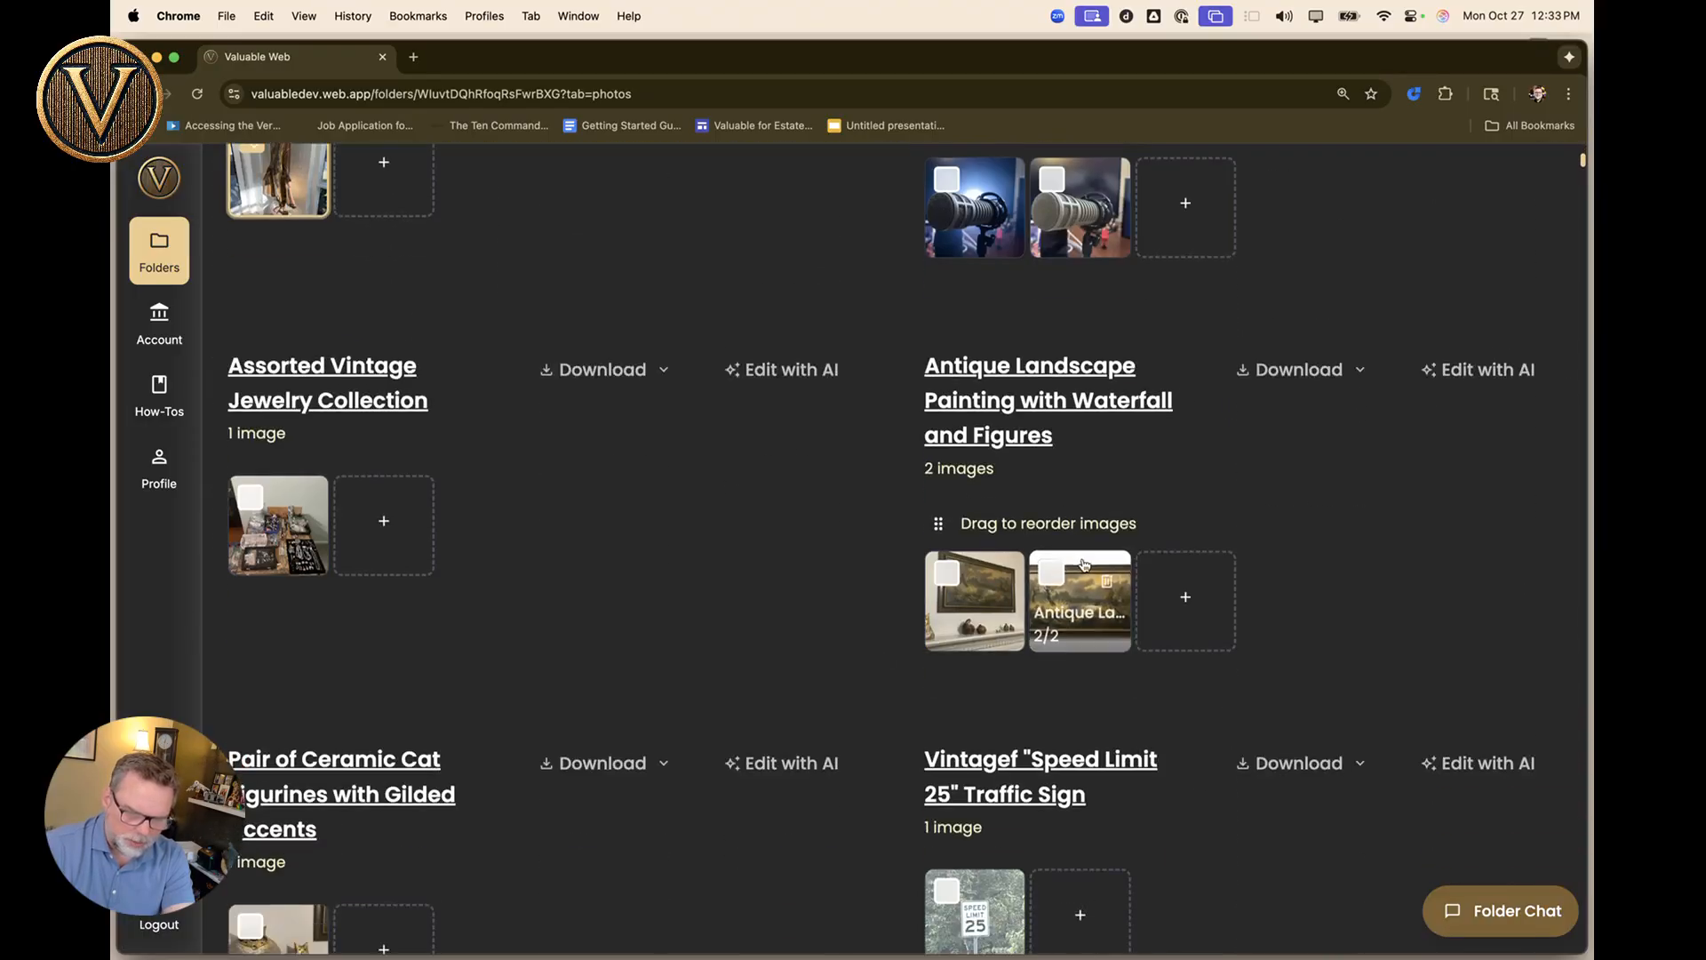
scroll(1079, 566, "down", 7)
left_click(944, 607)
scroll(941, 539, "up", 13)
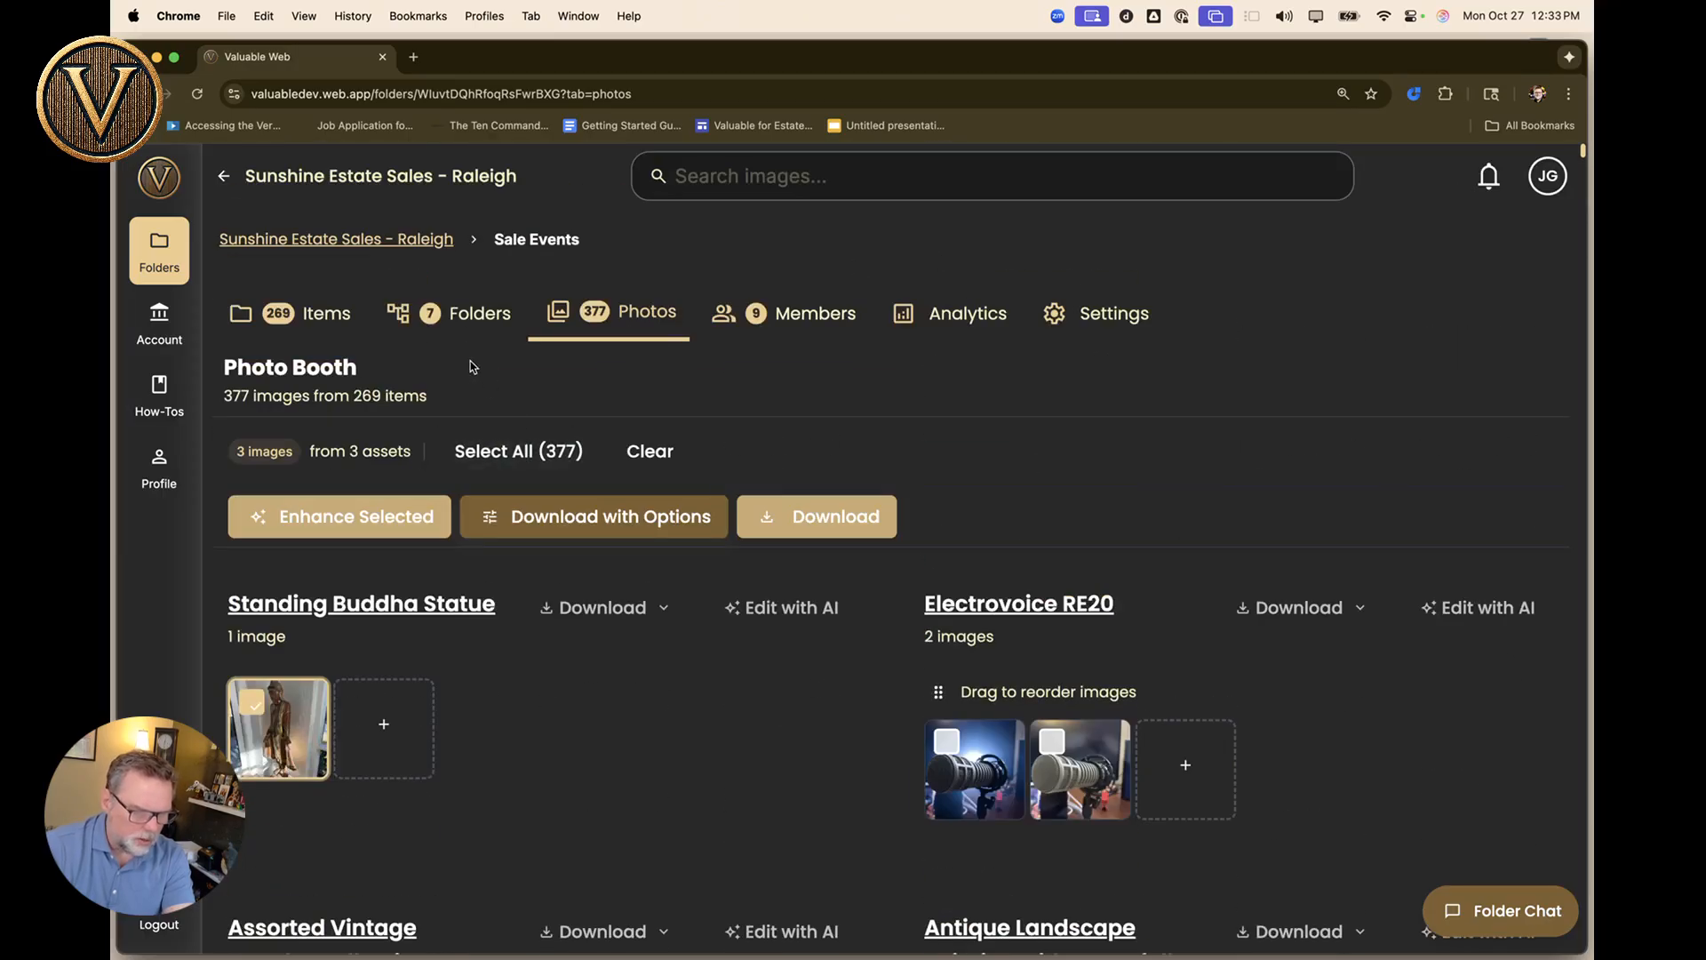
left_click(576, 514)
Include the summary text file, preview all 3 captioned photos, then close without downloading.
left_click(1036, 643)
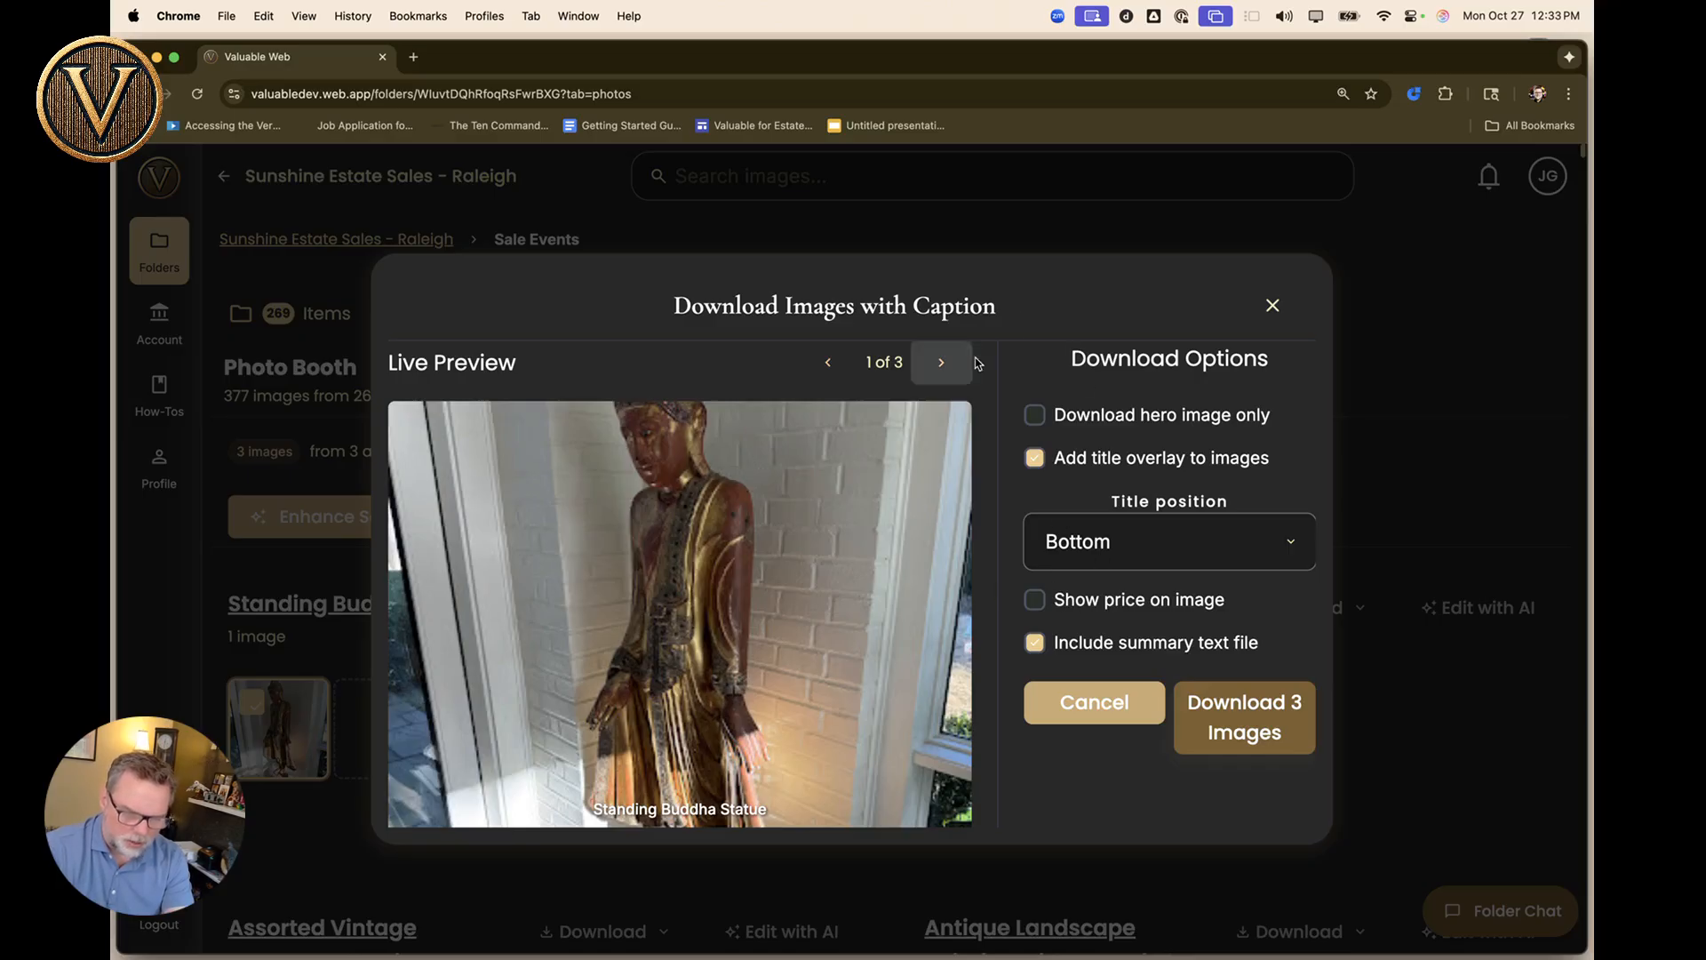
left_click(942, 371)
left_click(942, 372)
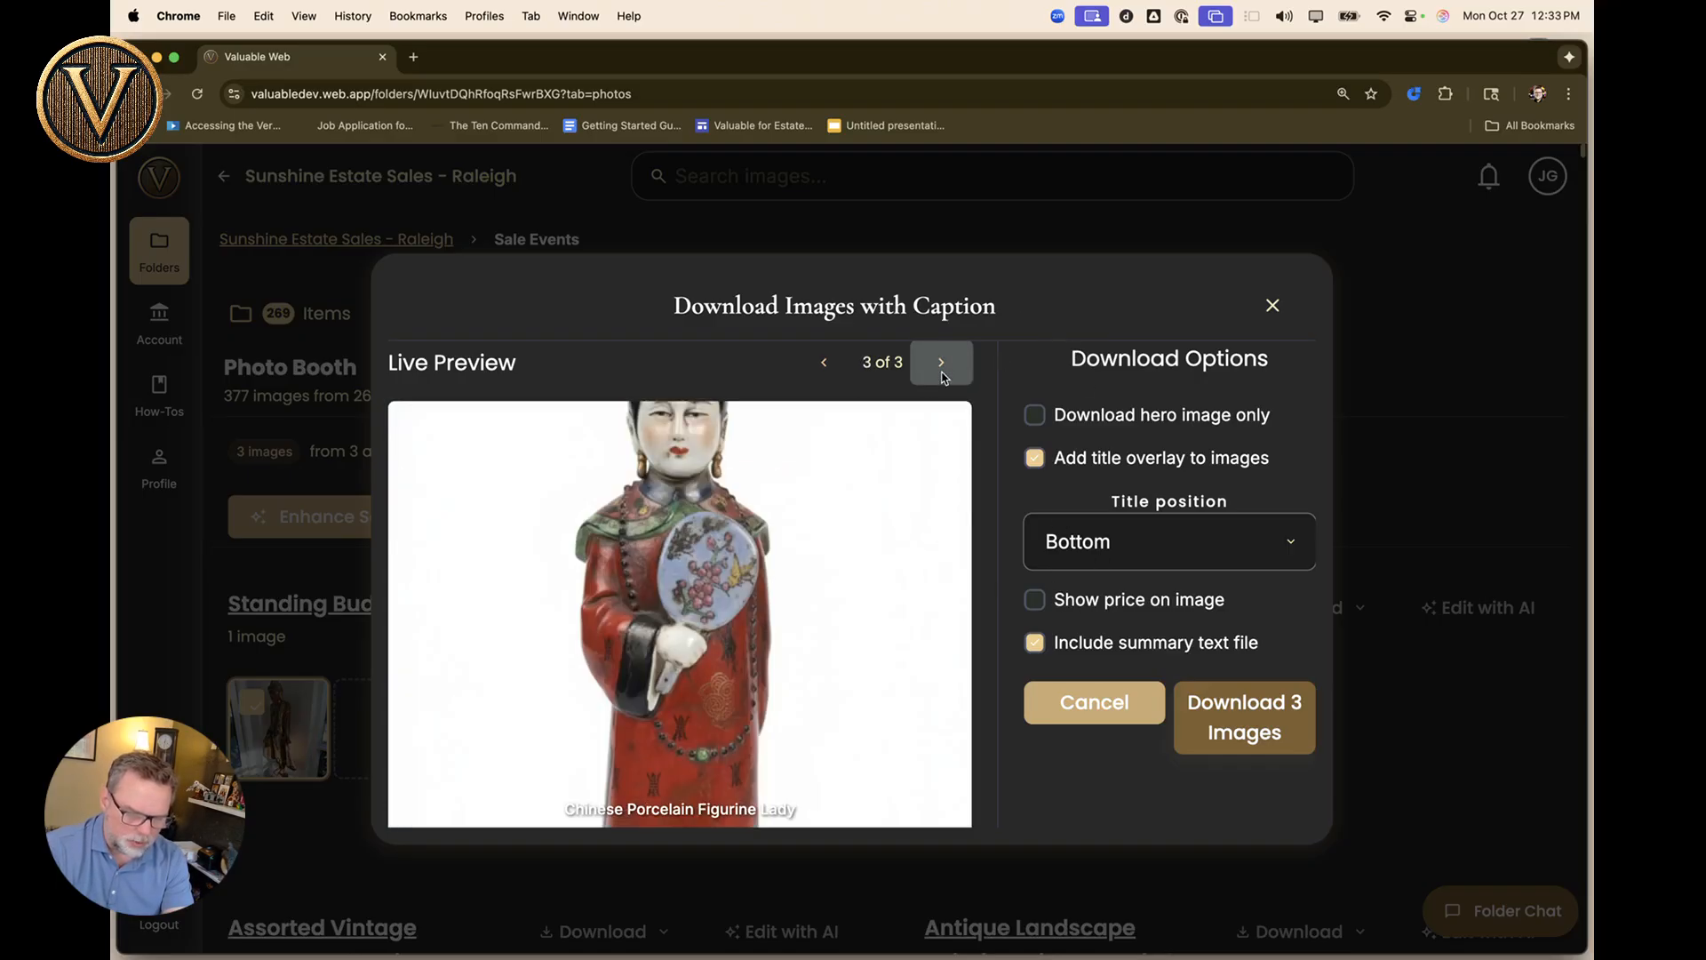
left_click(942, 371)
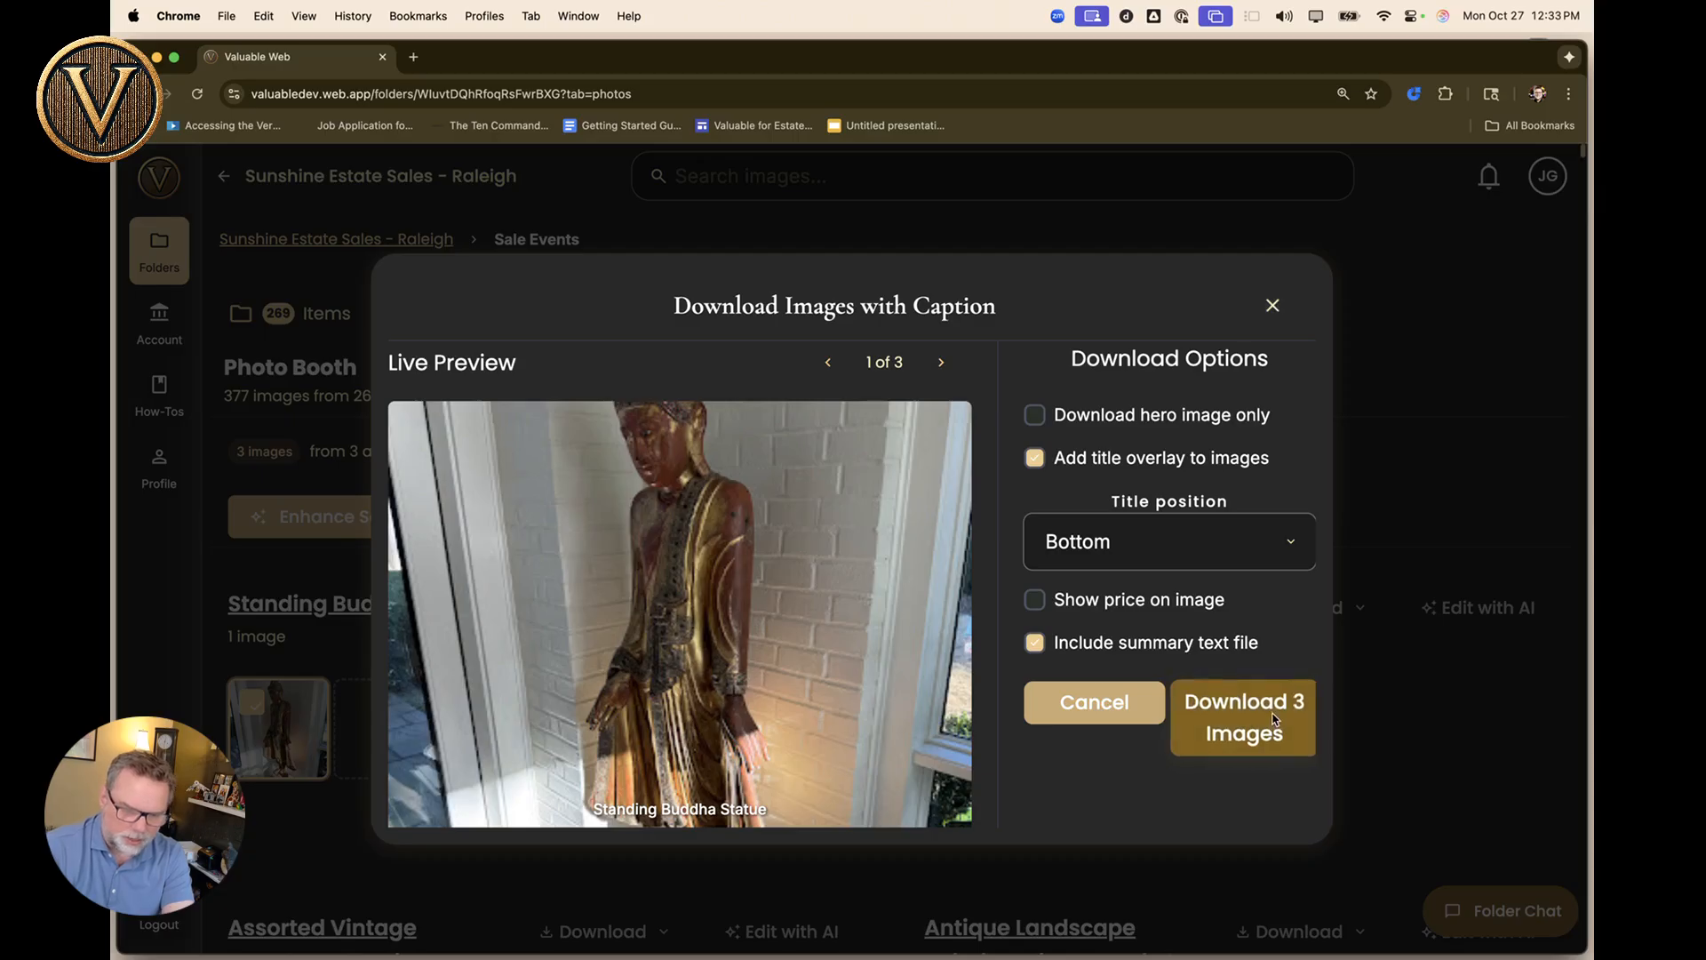
left_click(1273, 307)
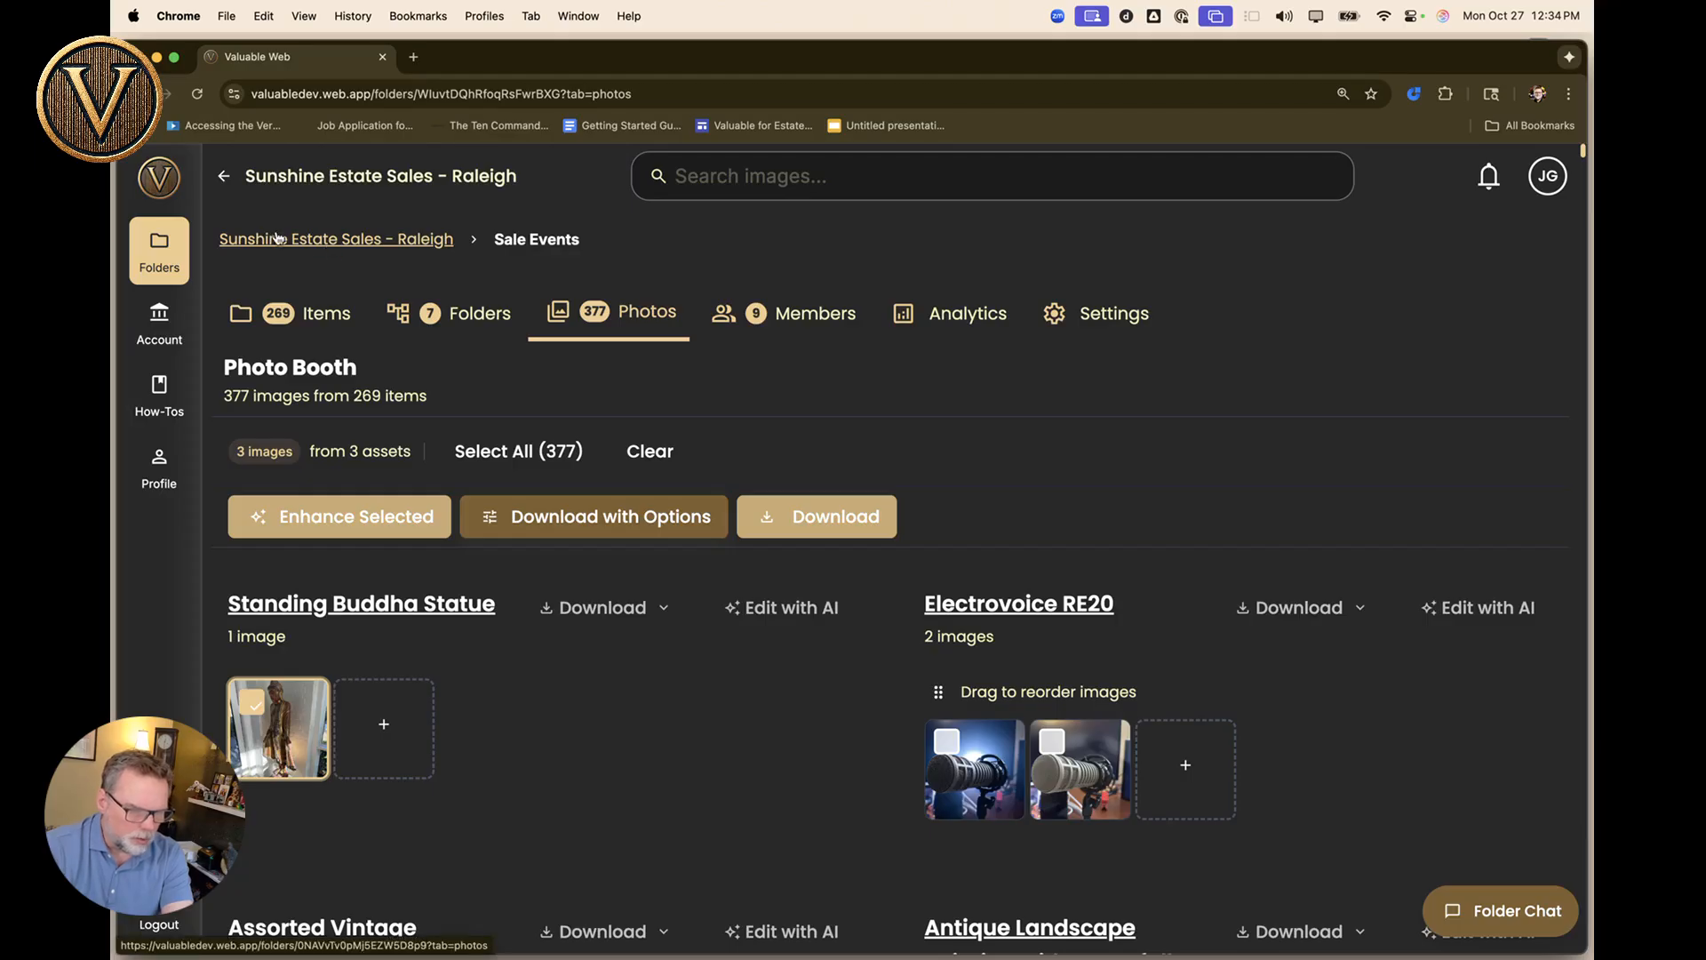
Show all folders with Sunshine Estate Sales - Raleigh and Sale Events expanded.
left_click(260, 180)
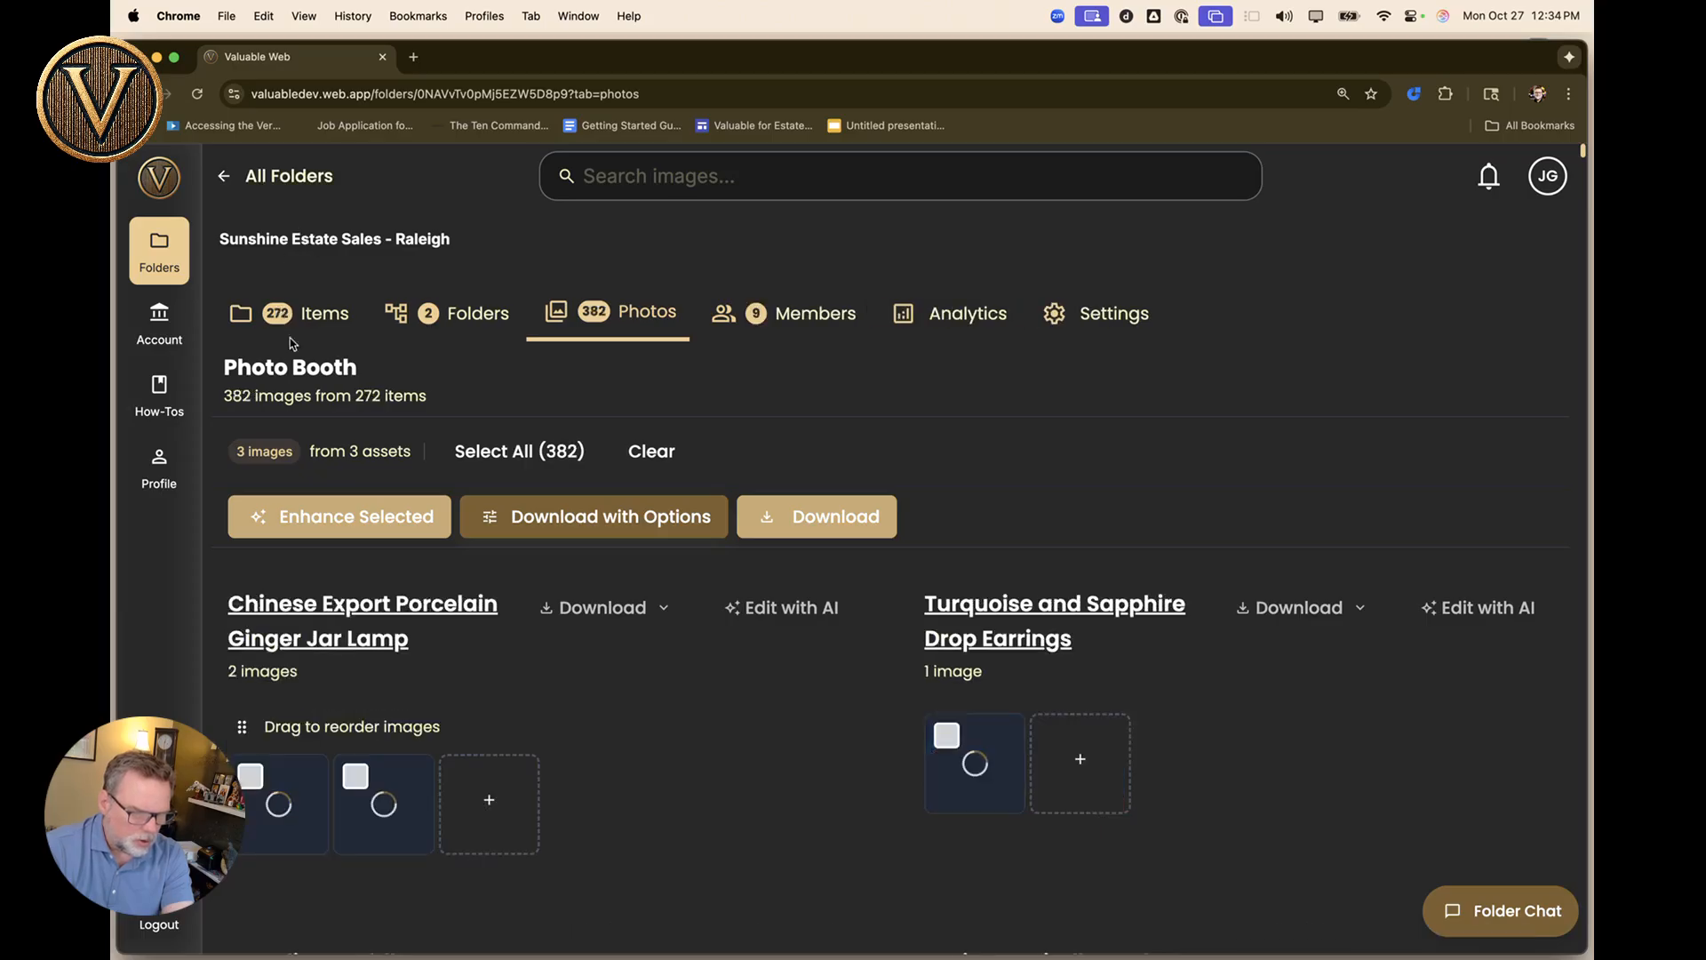
left_click(166, 258)
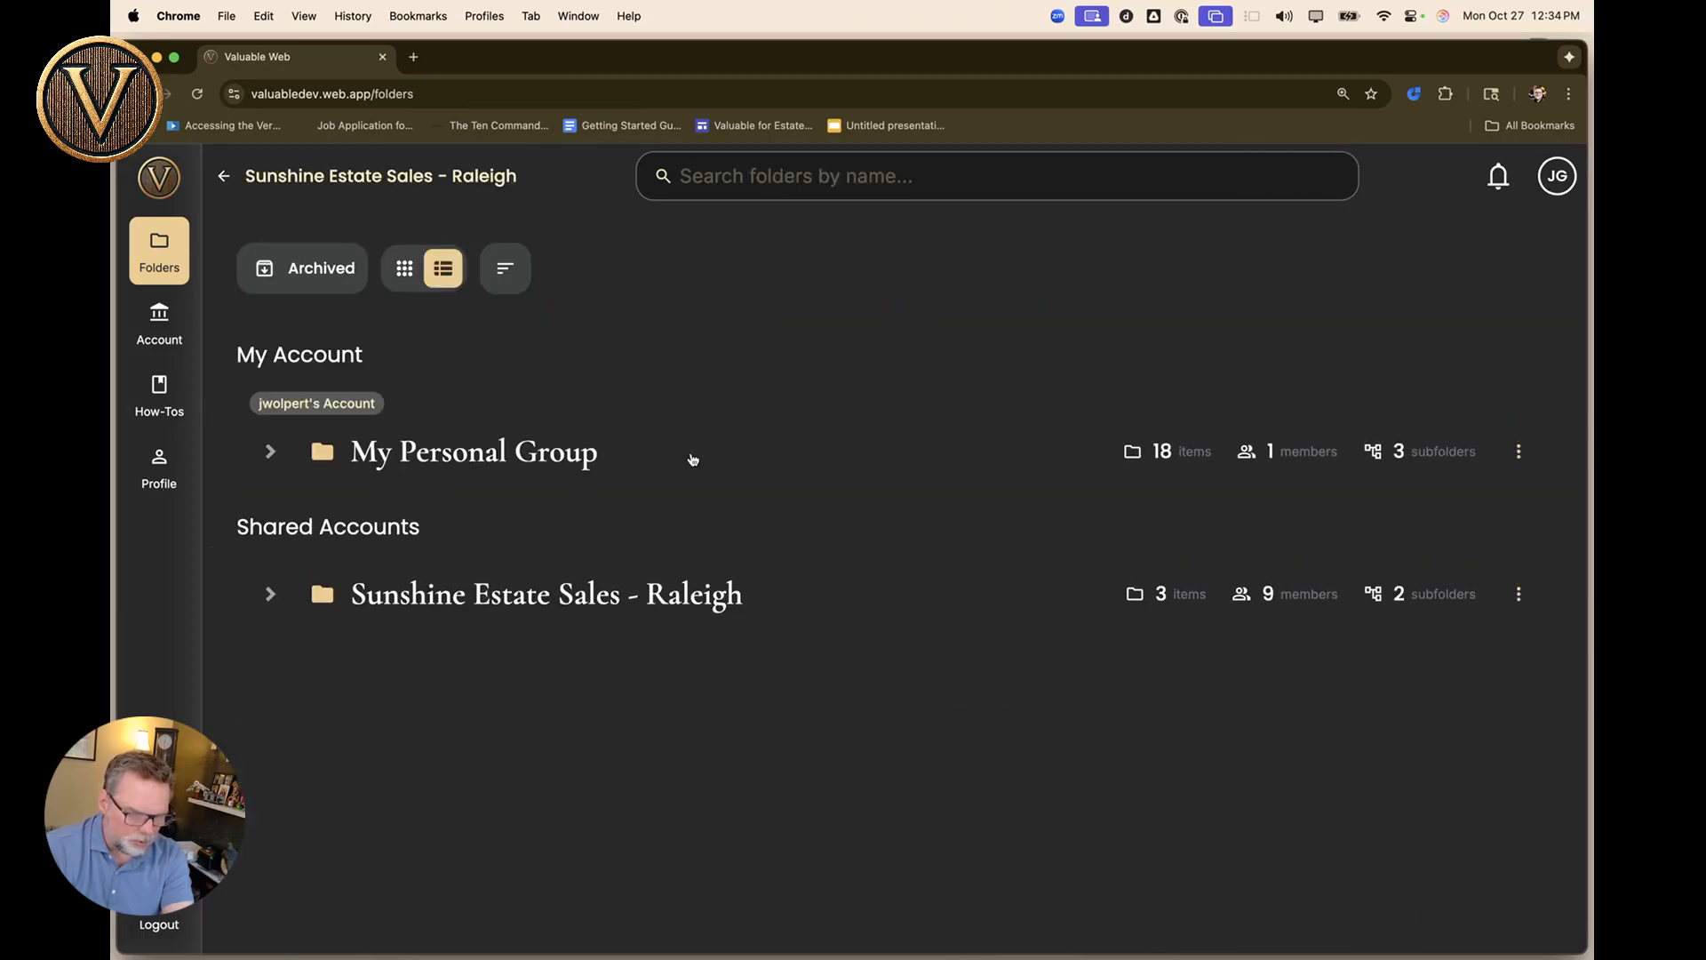
left_click(272, 613)
left_click(321, 658)
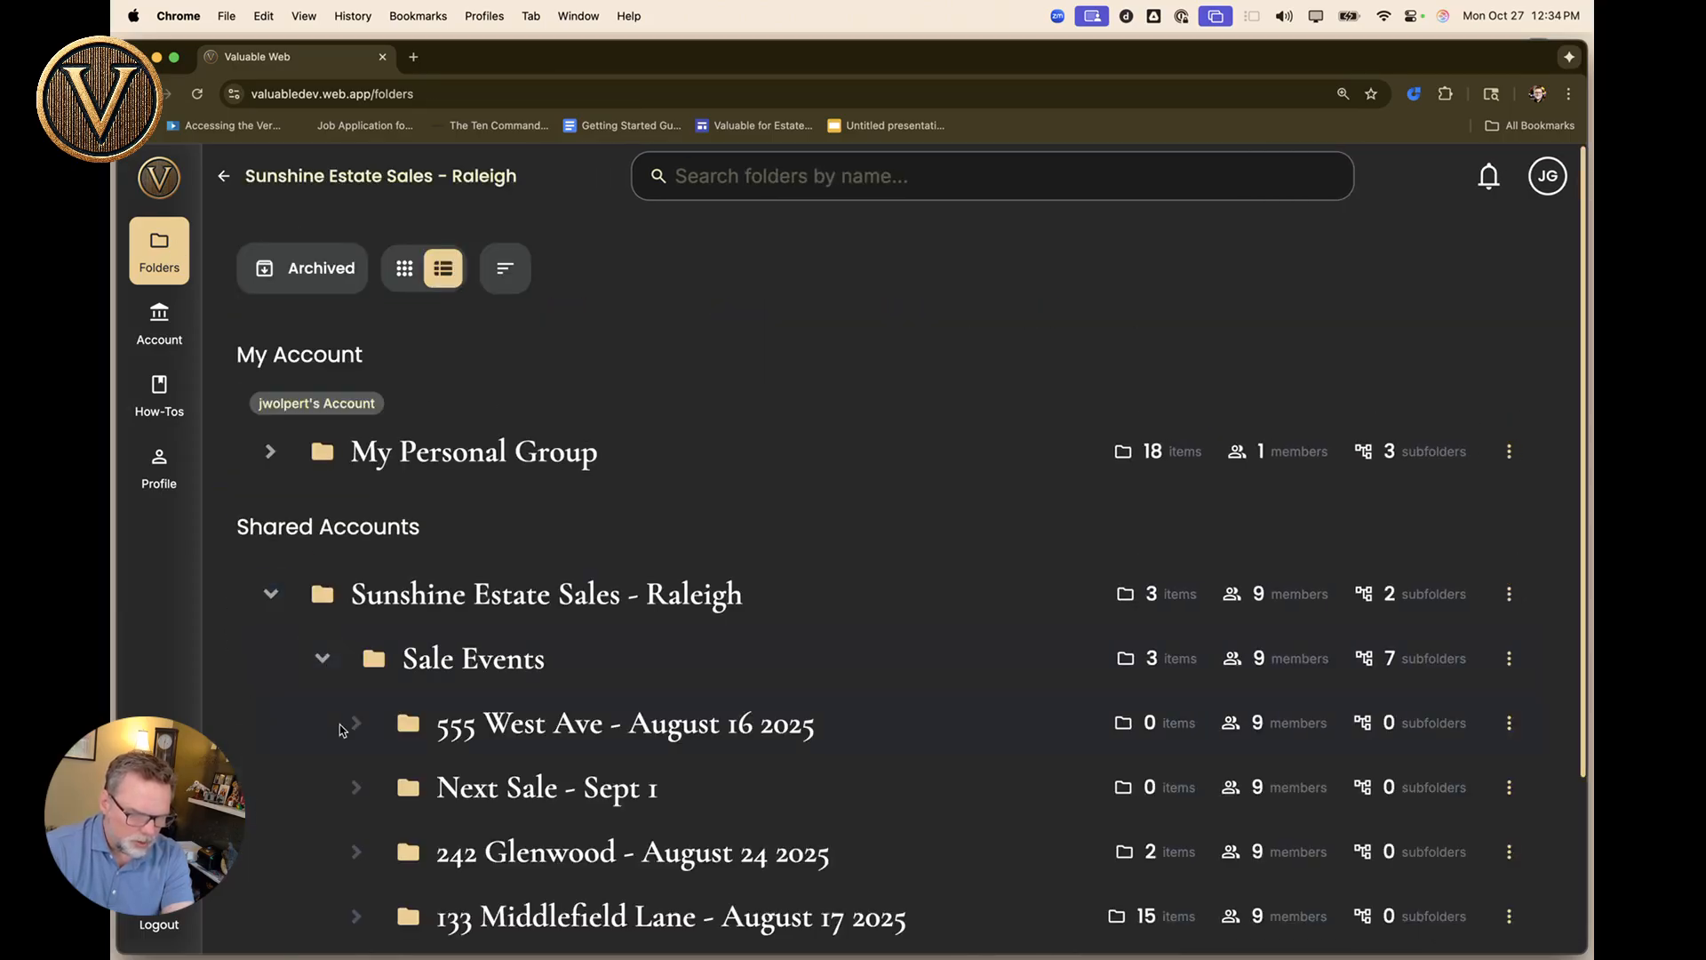
scroll(341, 724, "down", 3)
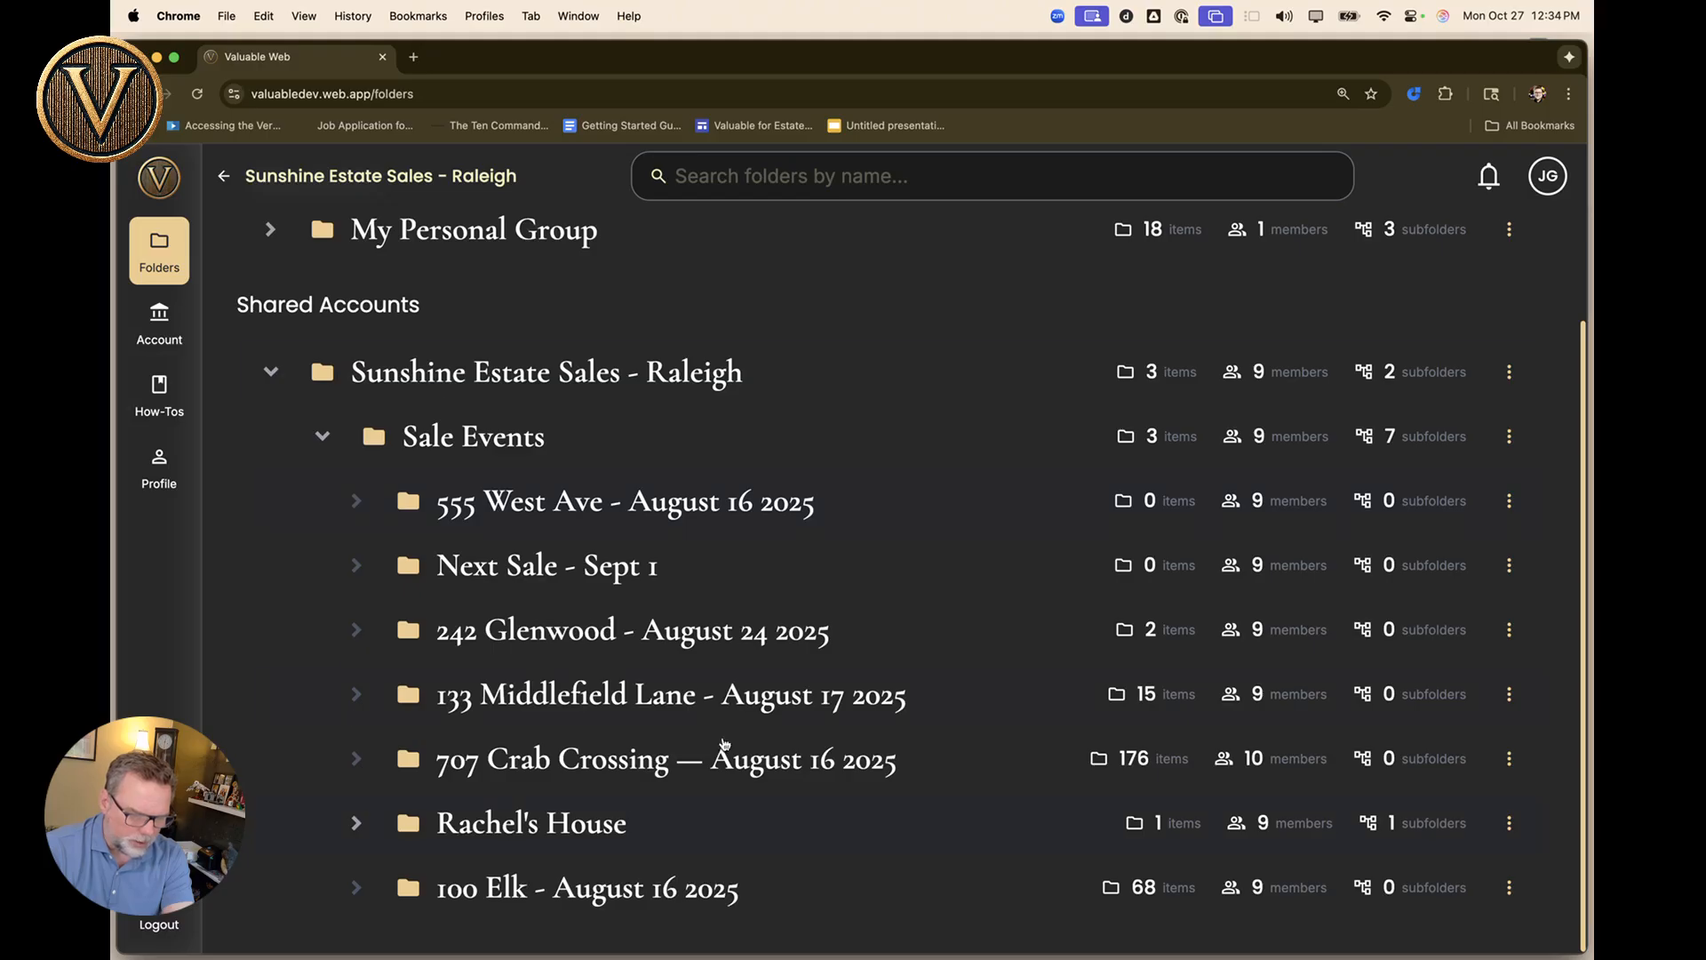
scroll(609, 772, "up", 3)
left_click(747, 174)
type("west")
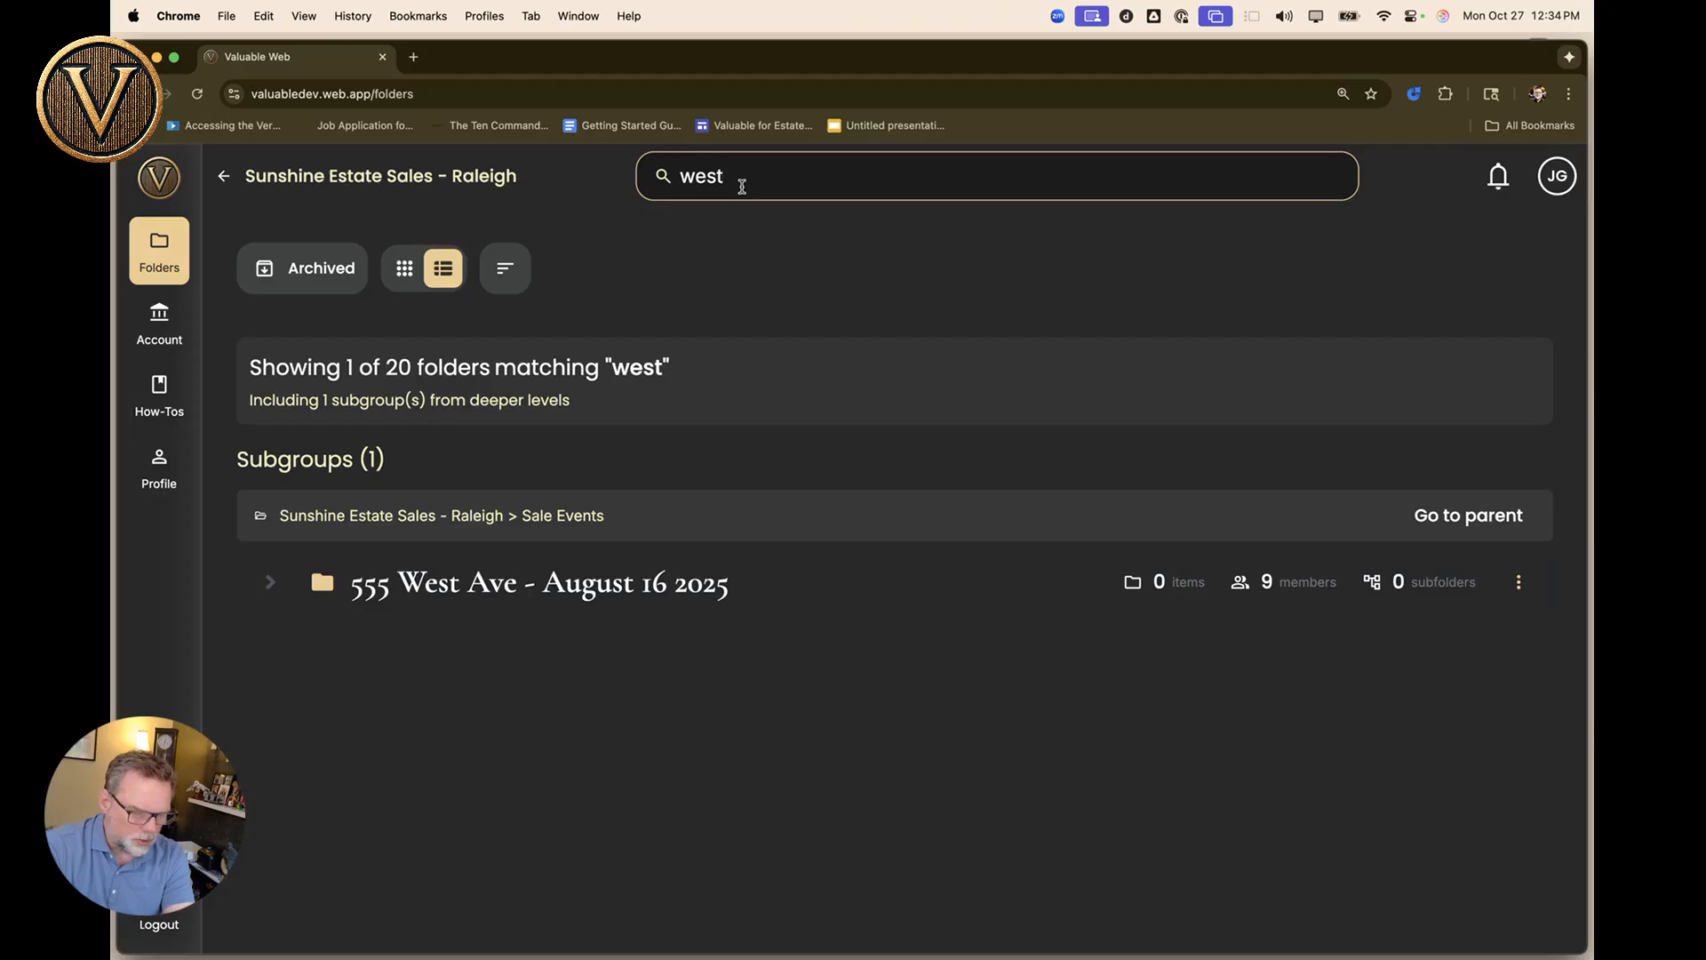
left_click(454, 594)
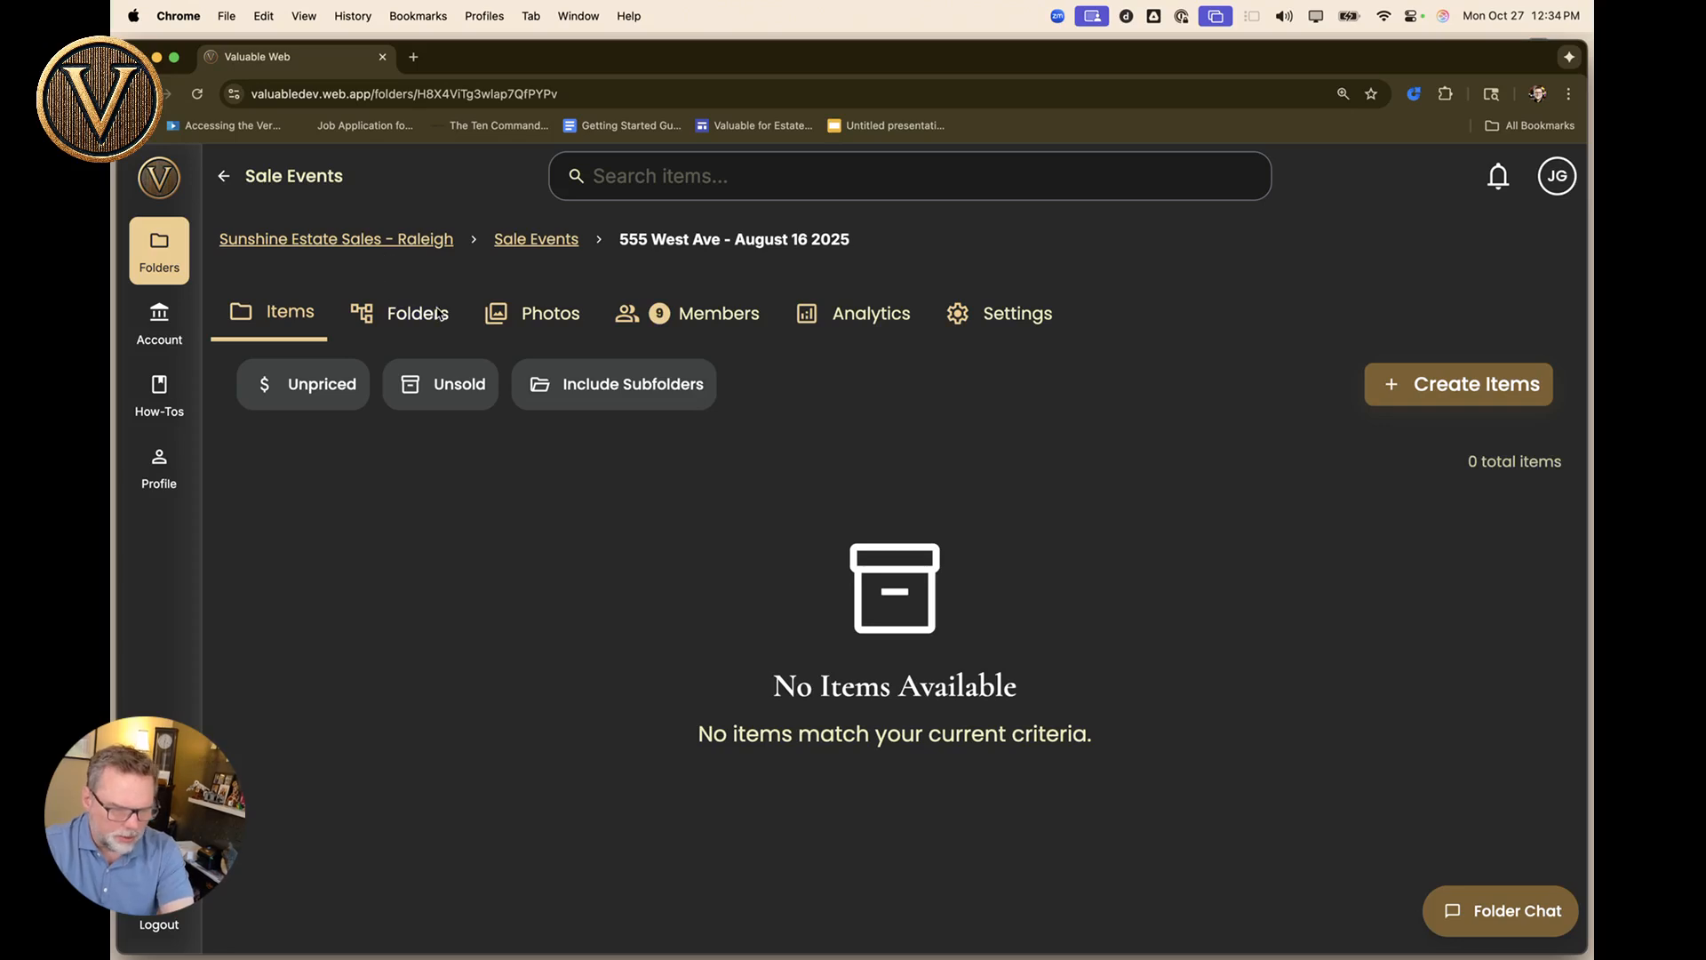
left_click(537, 239)
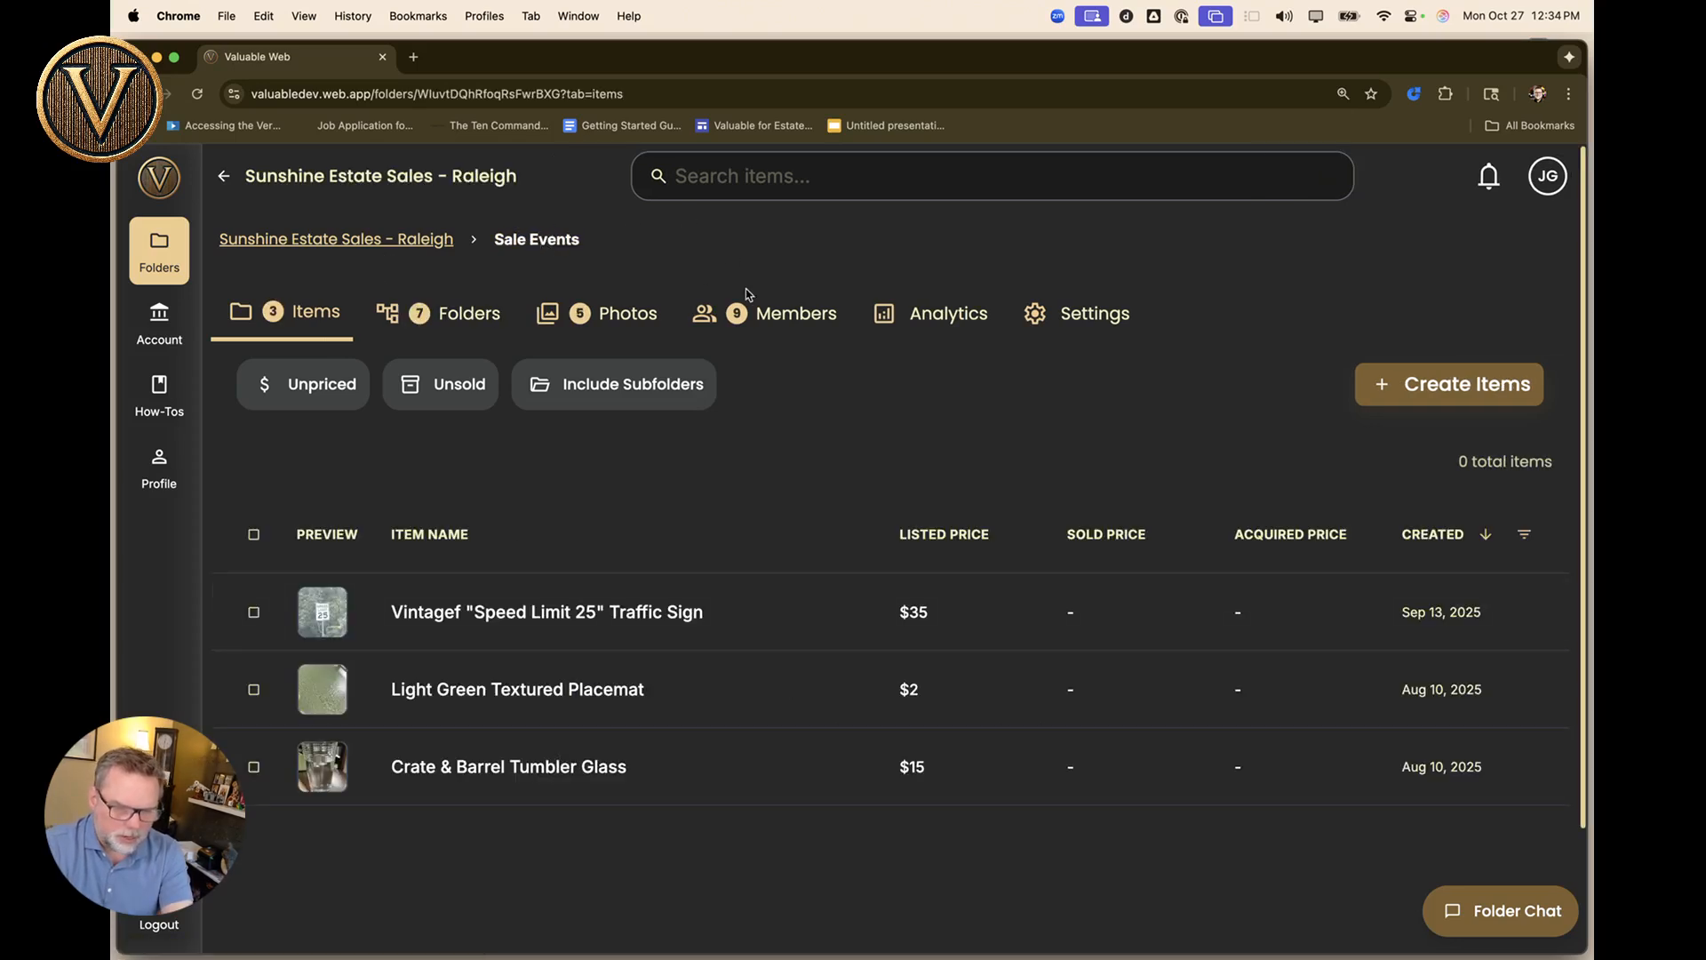